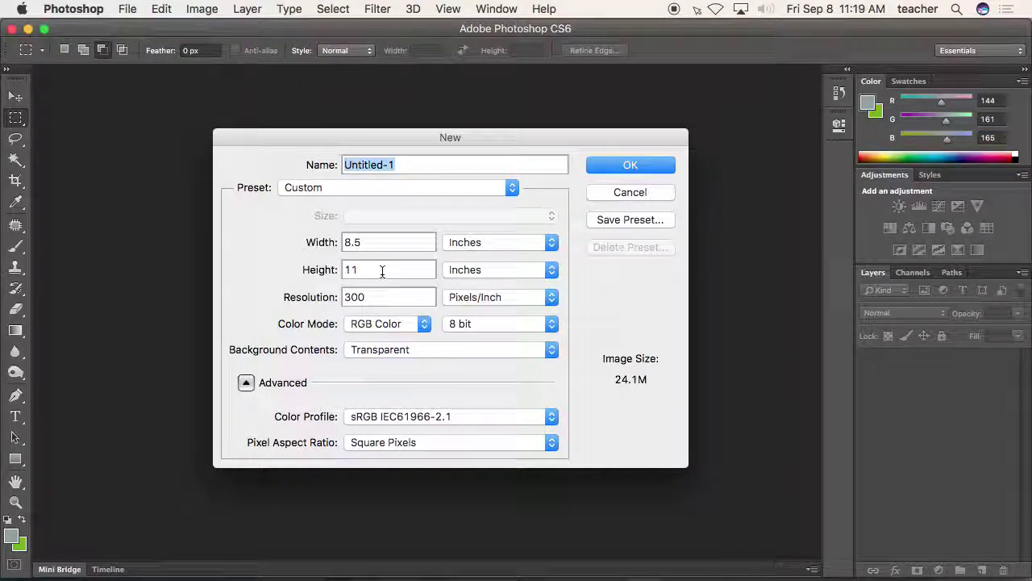
Create a new document using the U.S. Paper preset at Letter size with white background contents.
{"action": "left_click", "coordinate": [453, 194]}
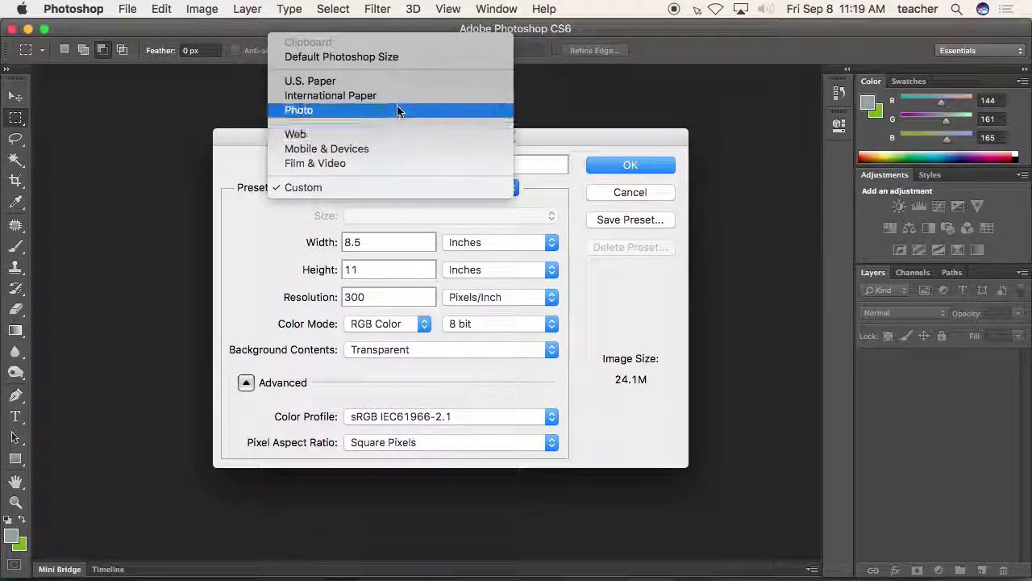
{"action": "left_click", "coordinate": [375, 115]}
{"action": "left_click", "coordinate": [430, 214]}
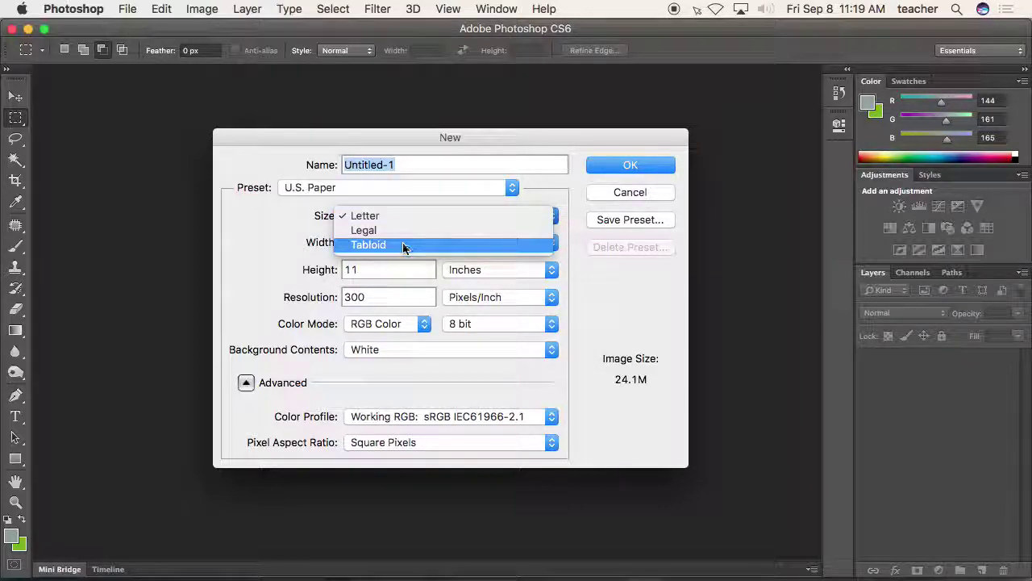
{"action": "left_click", "coordinate": [393, 218]}
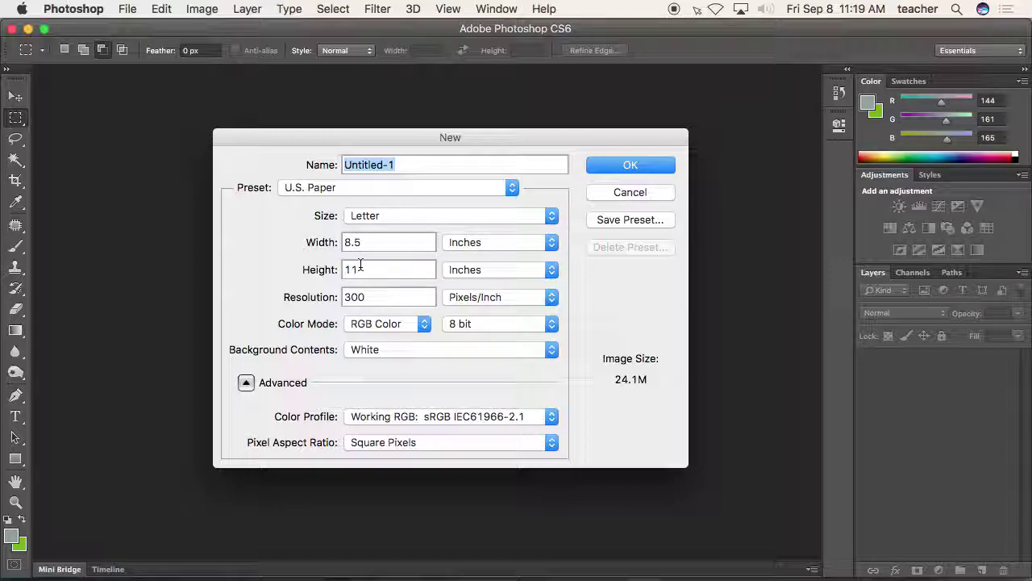
{"action": "left_click", "coordinate": [412, 350]}
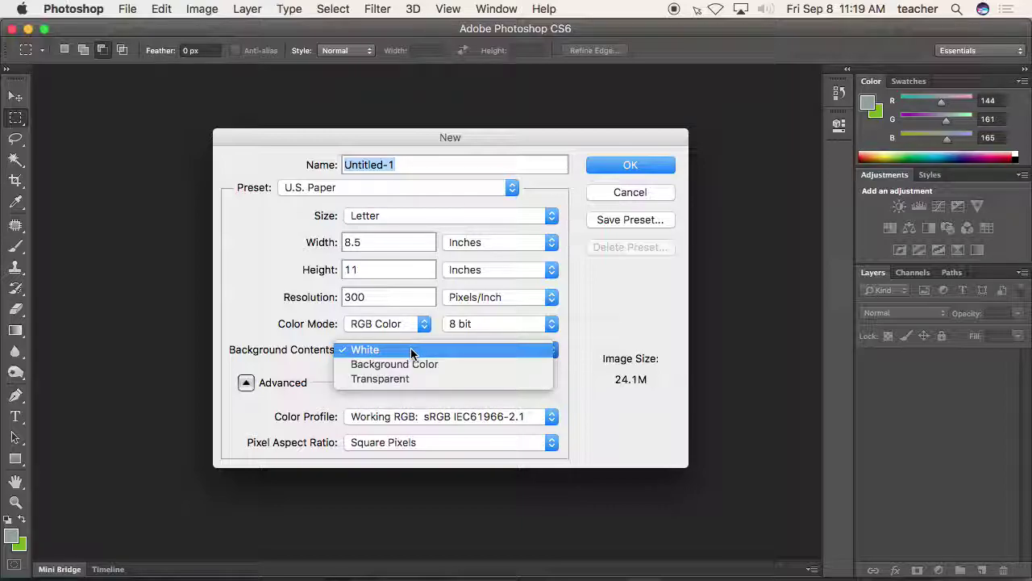
{"action": "left_click", "coordinate": [363, 351]}
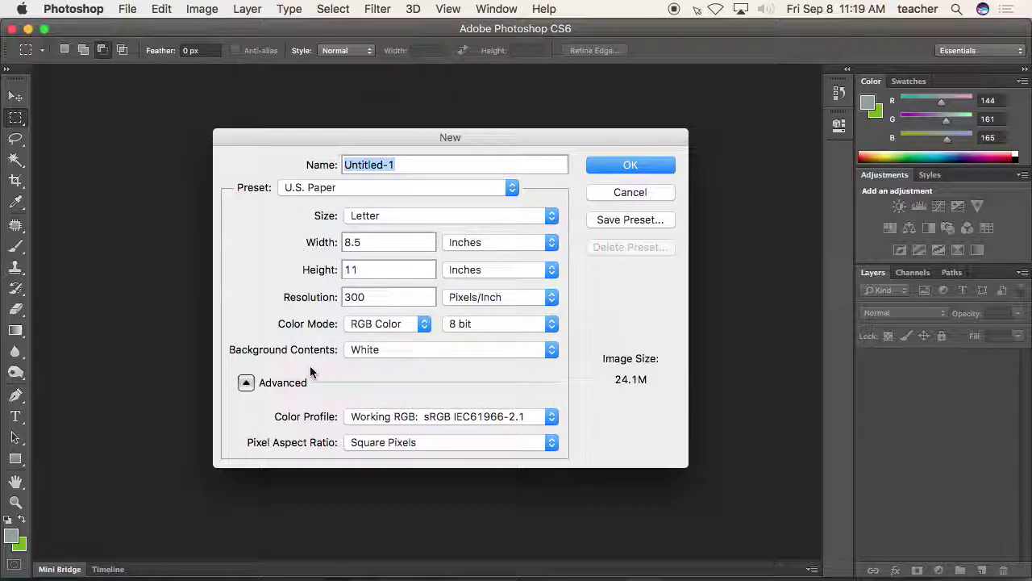
{"action": "left_click", "coordinate": [375, 351]}
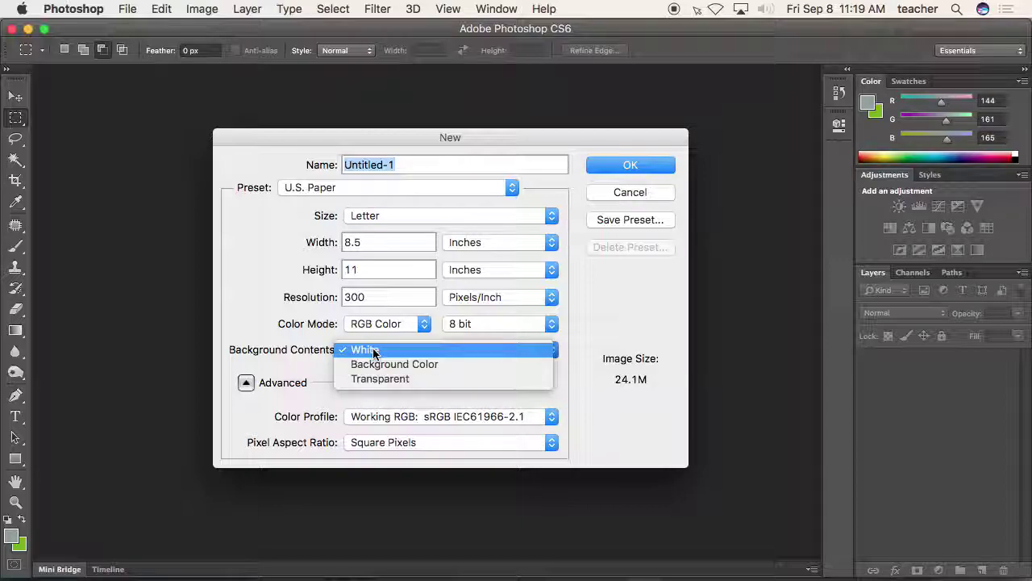
{"action": "left_click", "coordinate": [319, 371]}
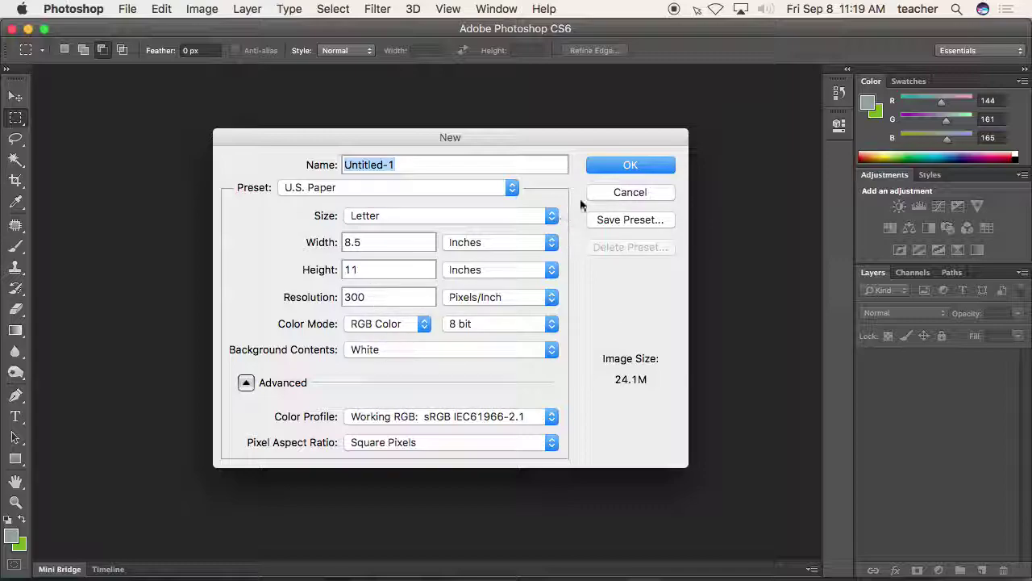
{"action": "key", "text": "Return"}
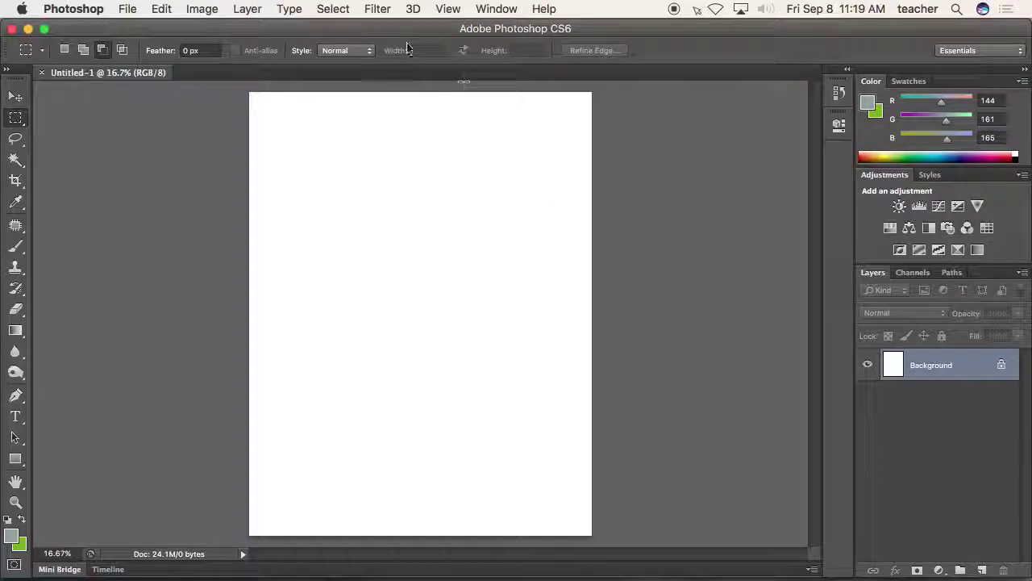
Rotate the canvas 90° clockwise to landscape orientation.
{"action": "left_click", "coordinate": [211, 10]}
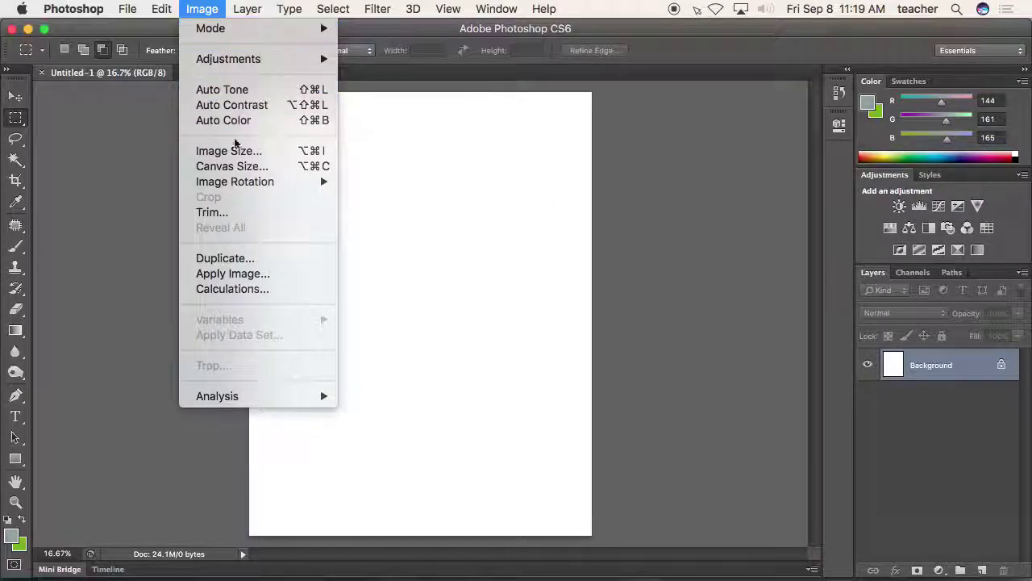
{"action": "mouse_move", "coordinate": [322, 181]}
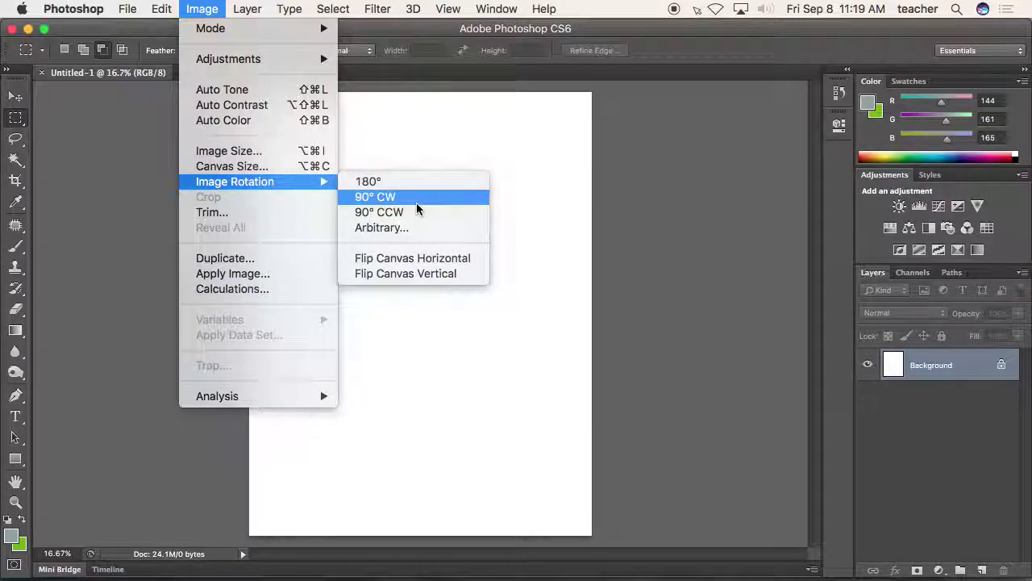
{"action": "left_click", "coordinate": [358, 198]}
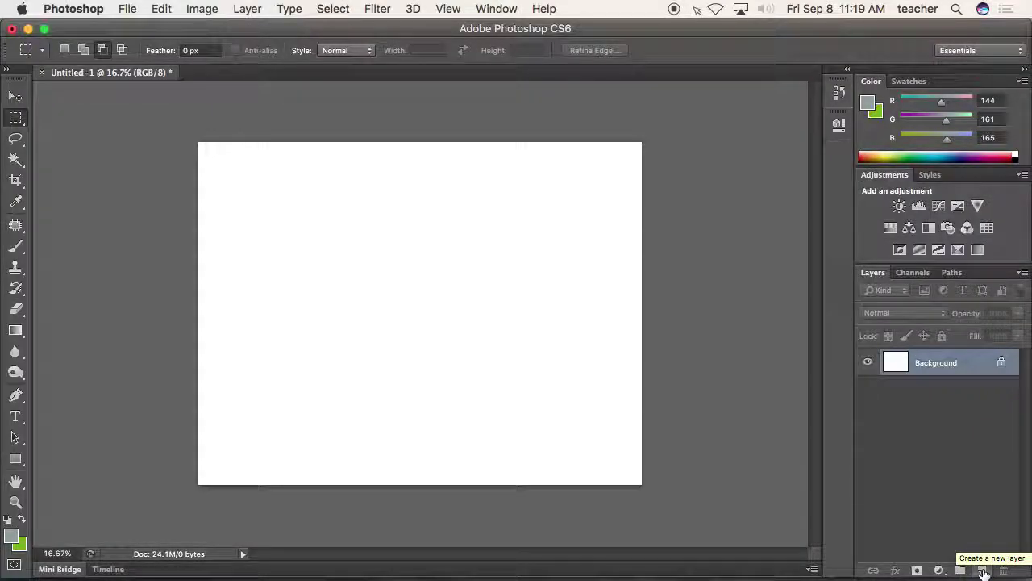
Add a new empty layer and delete the locked Background layer.
{"action": "left_click", "coordinate": [983, 571]}
{"action": "left_click_drag", "start_coordinate": [935, 389], "coordinate": [1001, 568]}
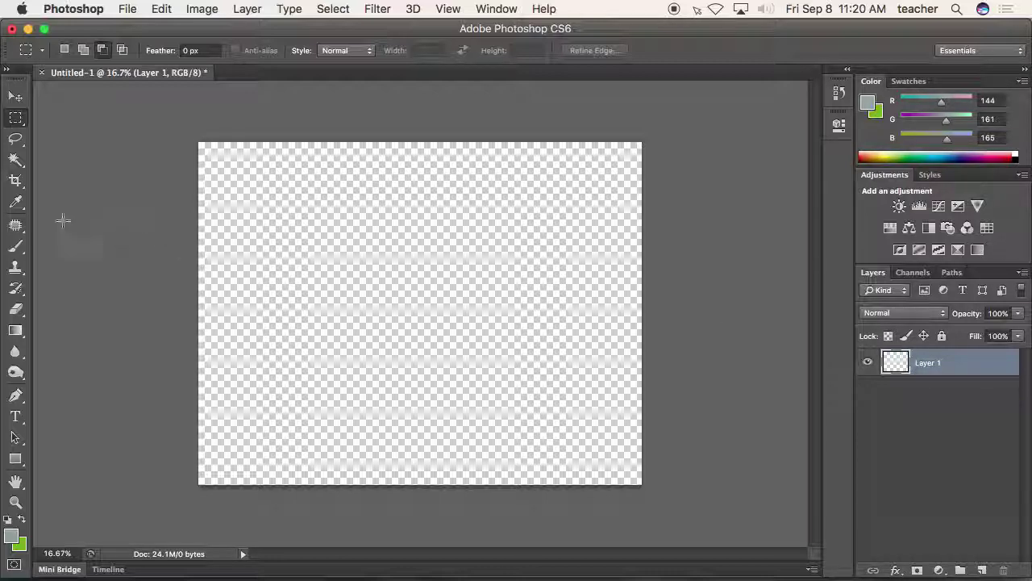
Set the foreground color to yellow (RGB 240, 215, 5) and fill Layer 1 with it using the Paint Bucket tool.
{"action": "left_click", "coordinate": [16, 334]}
{"action": "mouse_move", "coordinate": [15, 334]}
{"action": "left_mouse_down"}
{"action": "mouse_move", "coordinate": [49, 352]}
{"action": "mouse_move", "coordinate": [70, 348]}
{"action": "left_mouse_up"}
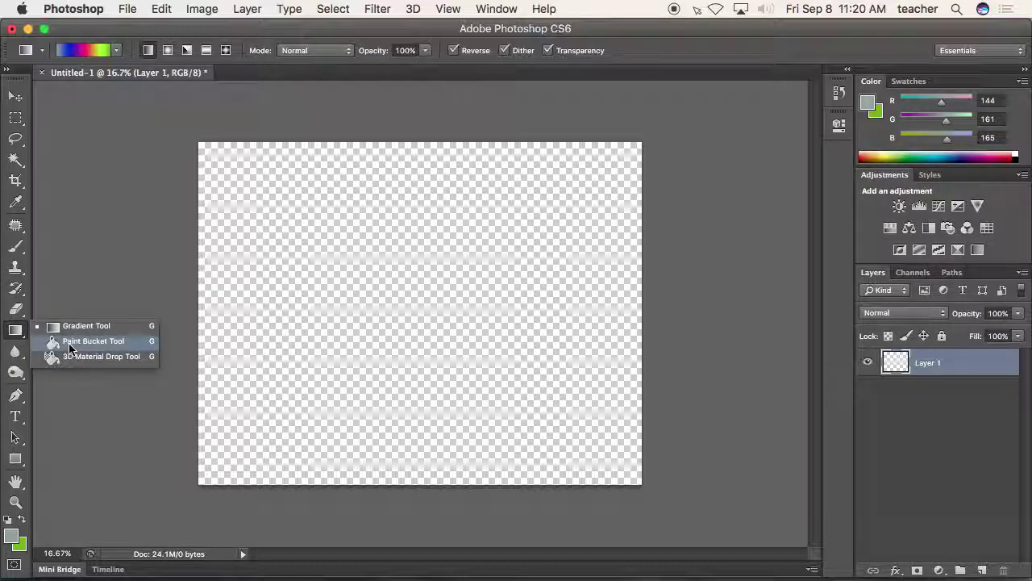
{"action": "left_click", "coordinate": [69, 348]}
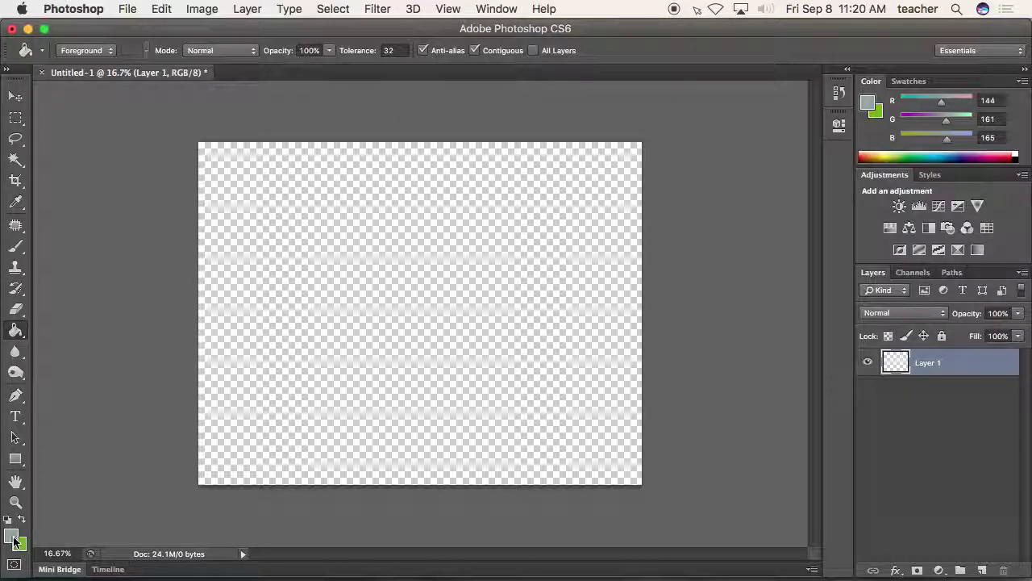
{"action": "left_click", "coordinate": [10, 536]}
{"action": "mouse_move", "coordinate": [680, 122]}
{"action": "left_mouse_down"}
{"action": "mouse_move", "coordinate": [685, 99]}
{"action": "mouse_move", "coordinate": [694, 247]}
{"action": "left_mouse_up"}
{"action": "left_click_drag", "start_coordinate": [637, 185], "coordinate": [587, 121]}
{"action": "left_click_drag", "start_coordinate": [697, 249], "coordinate": [699, 265]}
{"action": "left_click", "coordinate": [634, 115]}
{"action": "left_click_drag", "start_coordinate": [634, 115], "coordinate": [667, 100]}
{"action": "left_click", "coordinate": [797, 82]}
{"action": "key", "text": "g"}
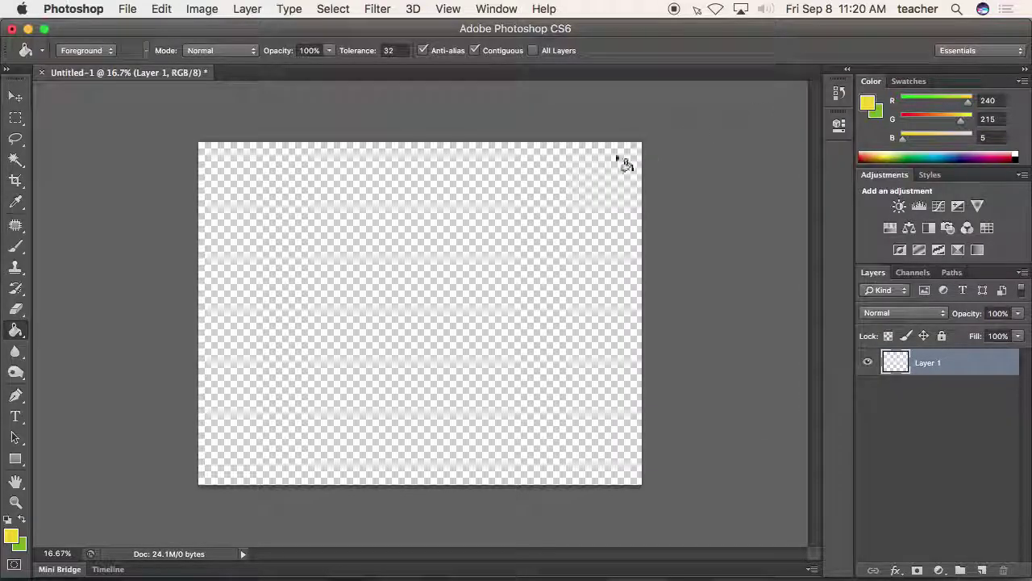
{"action": "left_click", "coordinate": [407, 208]}
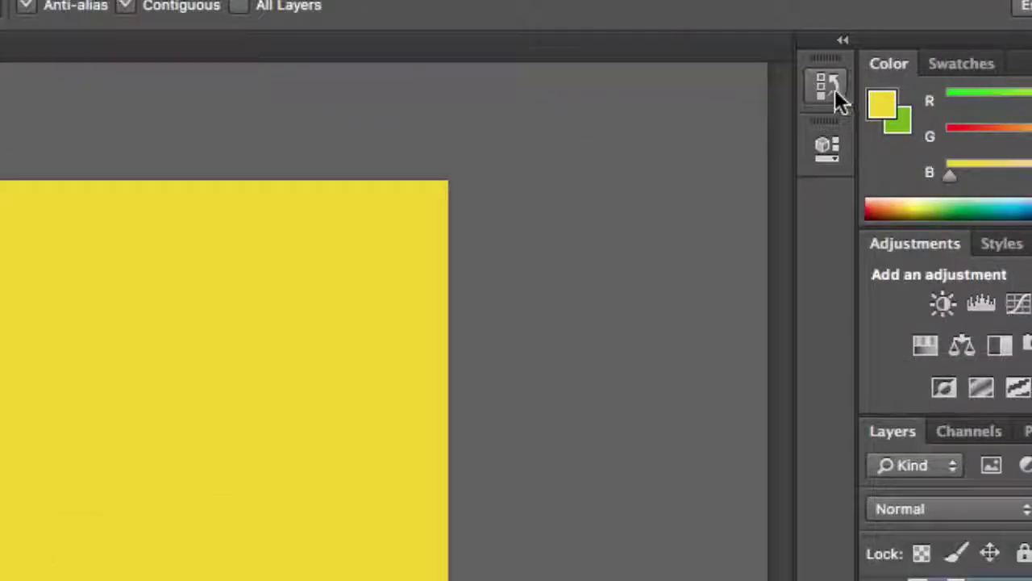
Expand the full edit history and switch to the Delete Layer state and back to the Paint Bucket state.
{"action": "left_click", "coordinate": [838, 93]}
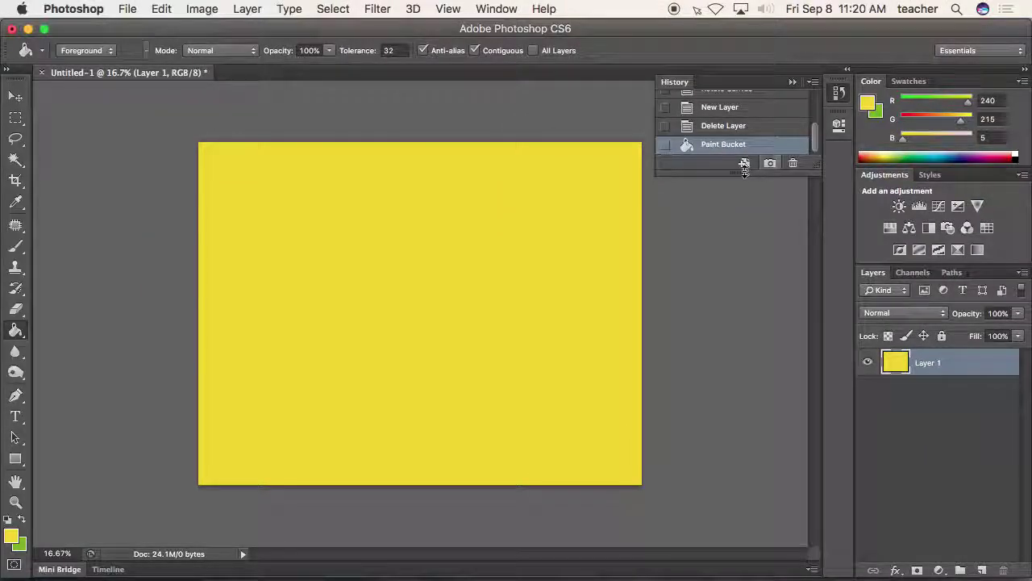
{"action": "left_click_drag", "start_coordinate": [744, 165], "coordinate": [749, 346]}
{"action": "left_click", "coordinate": [744, 188]}
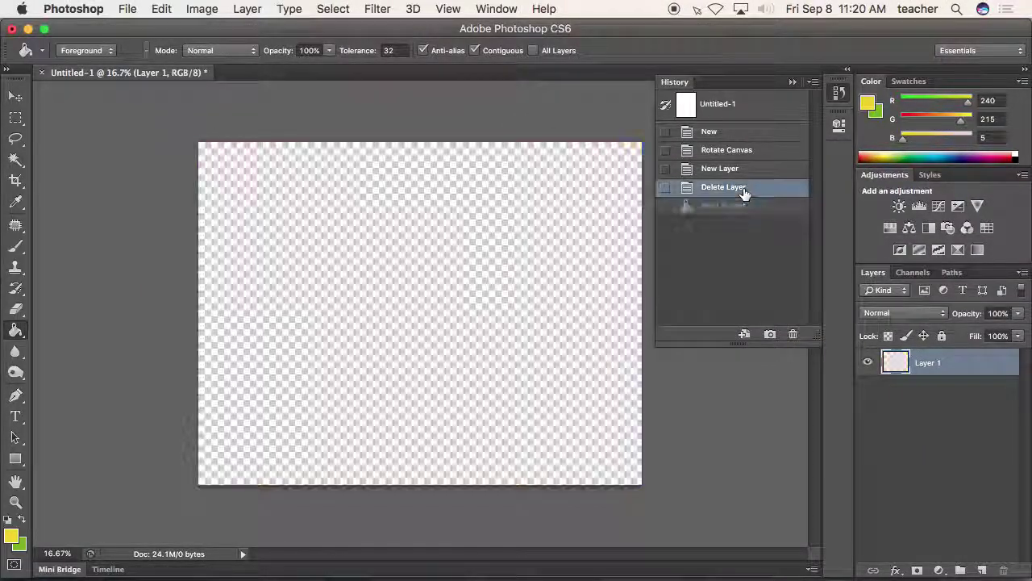
{"action": "left_click", "coordinate": [737, 205]}
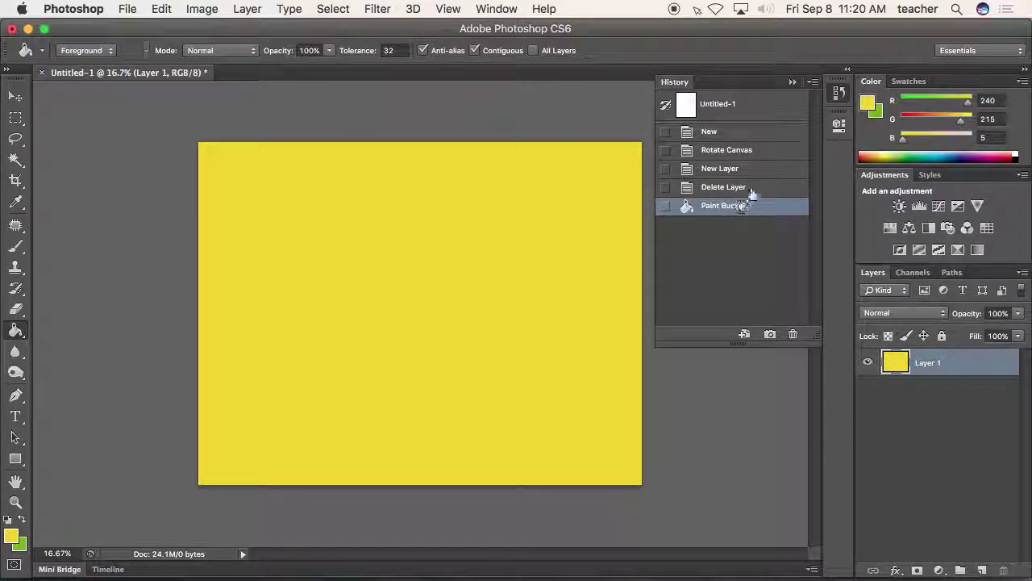
Revert the document to the Delete Layer history state to remove the yellow fill.
{"action": "left_click", "coordinate": [162, 9]}
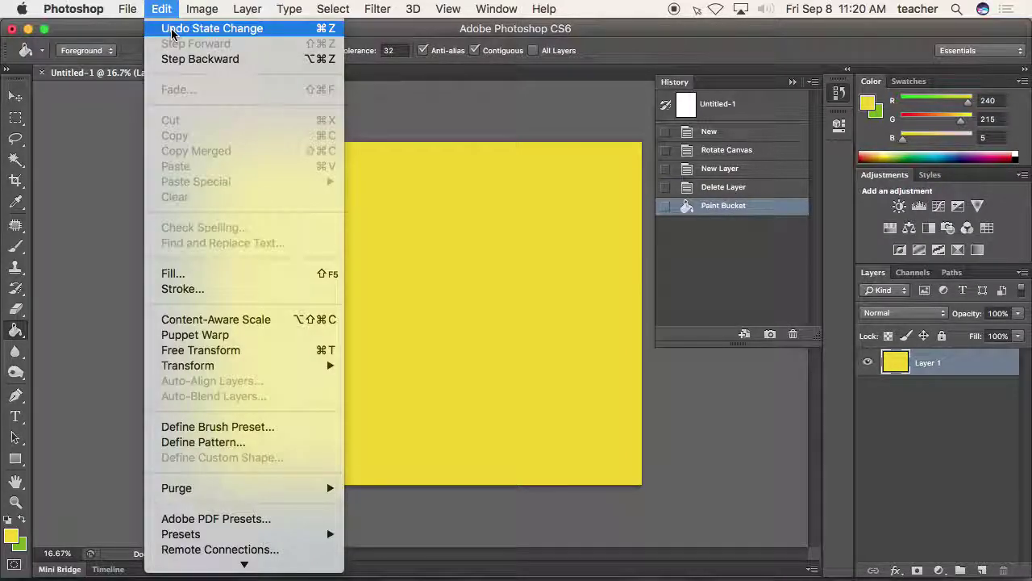
{"action": "left_click", "coordinate": [716, 236]}
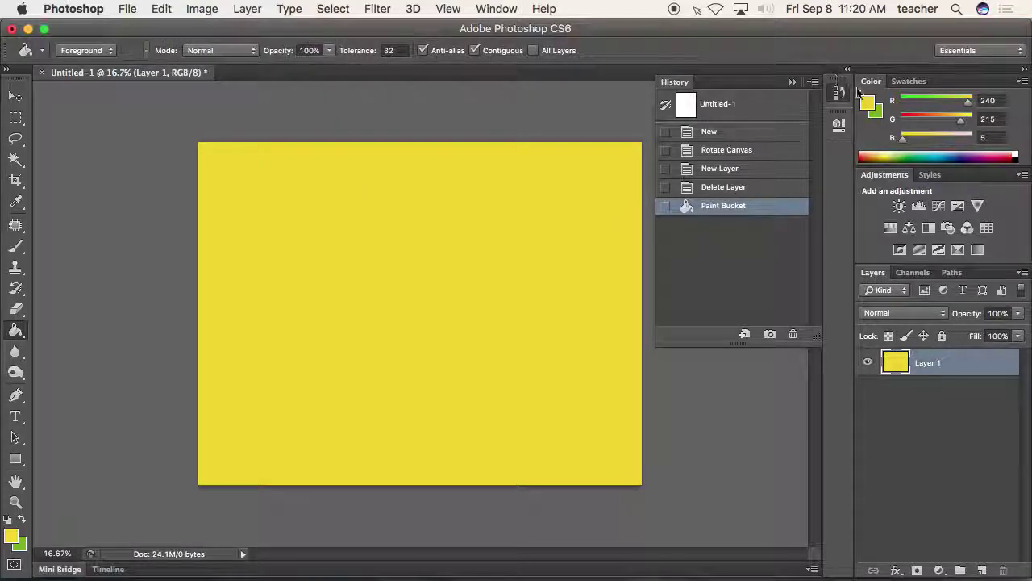
{"action": "left_click", "coordinate": [734, 188]}
{"action": "left_click", "coordinate": [729, 169]}
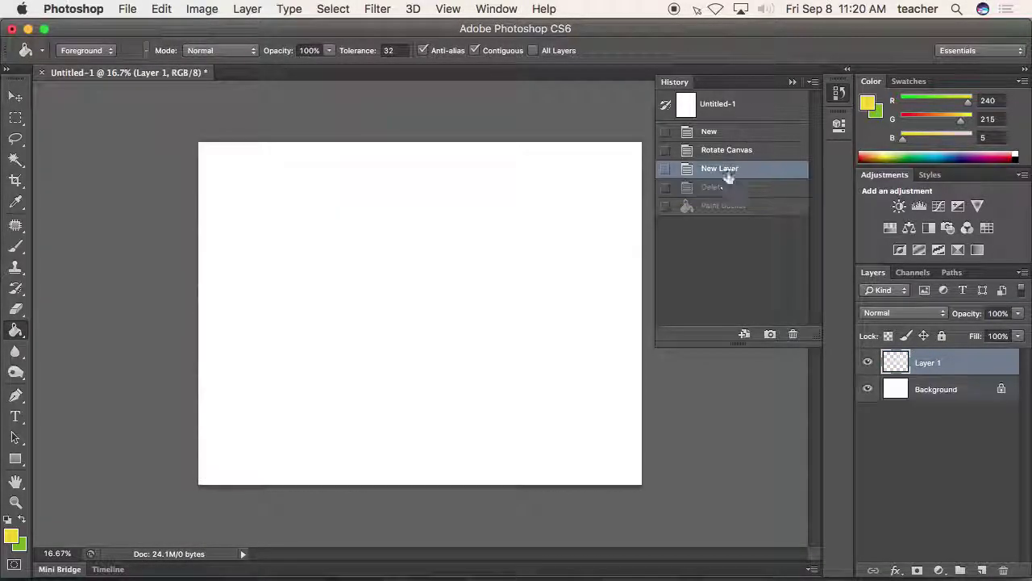
{"action": "left_click", "coordinate": [725, 191]}
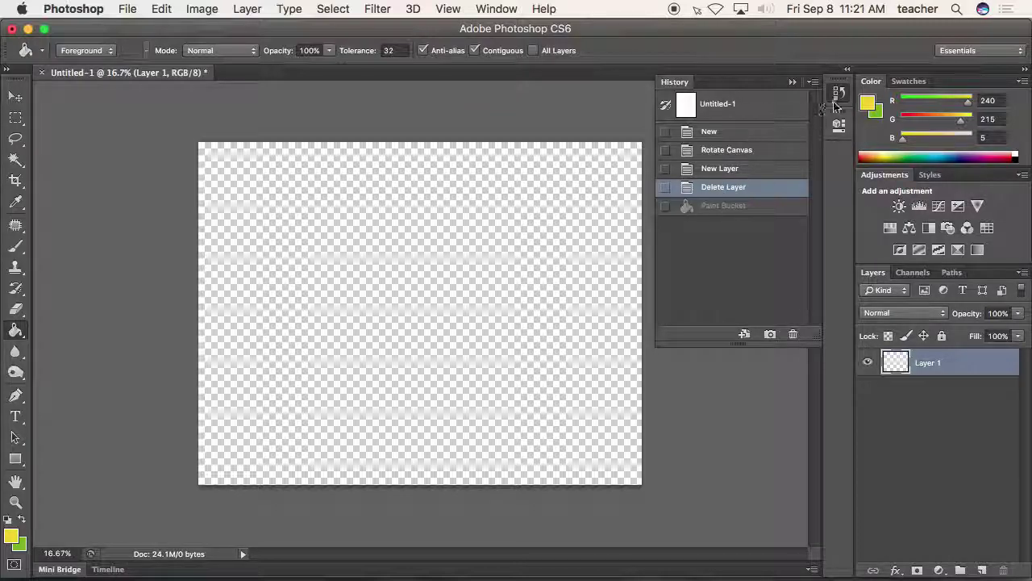
{"action": "left_click", "coordinate": [505, 9]}
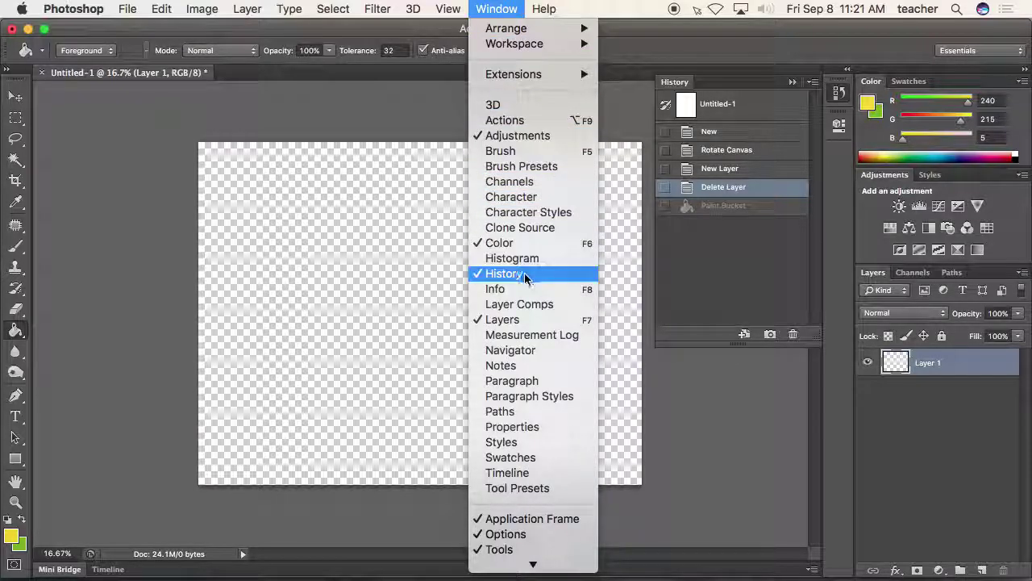
{"action": "left_click", "coordinate": [500, 275]}
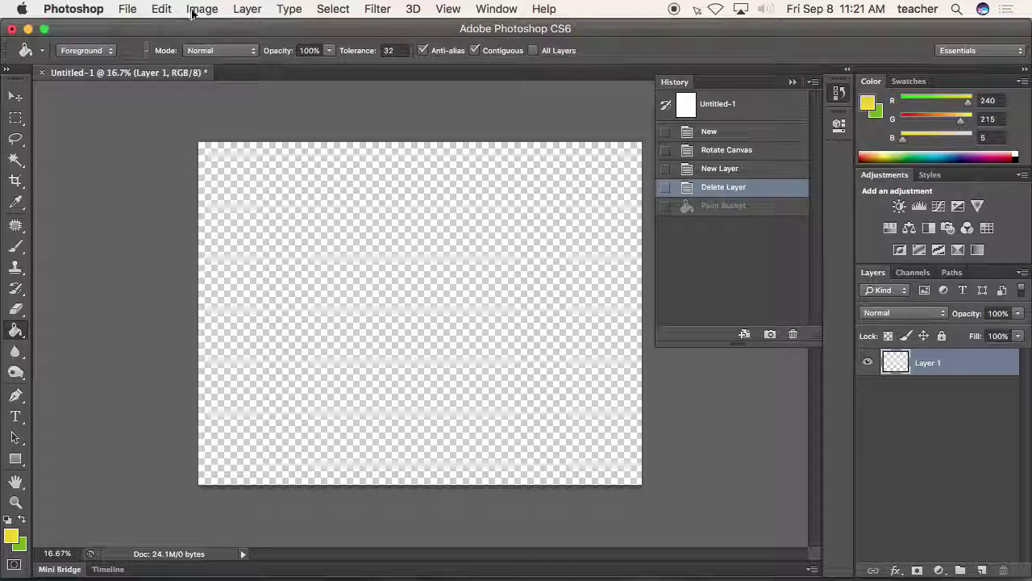
Try the Fill command on Layer 1 with a custom sky-blue color, and revert to the Delete Layer history state.
{"action": "left_click", "coordinate": [161, 9]}
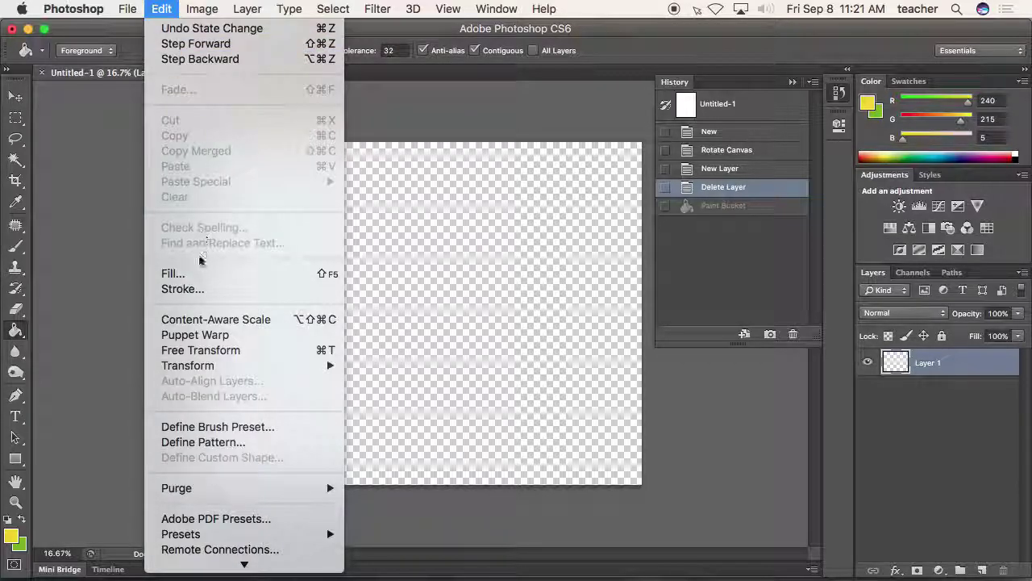
{"action": "left_click", "coordinate": [259, 274]}
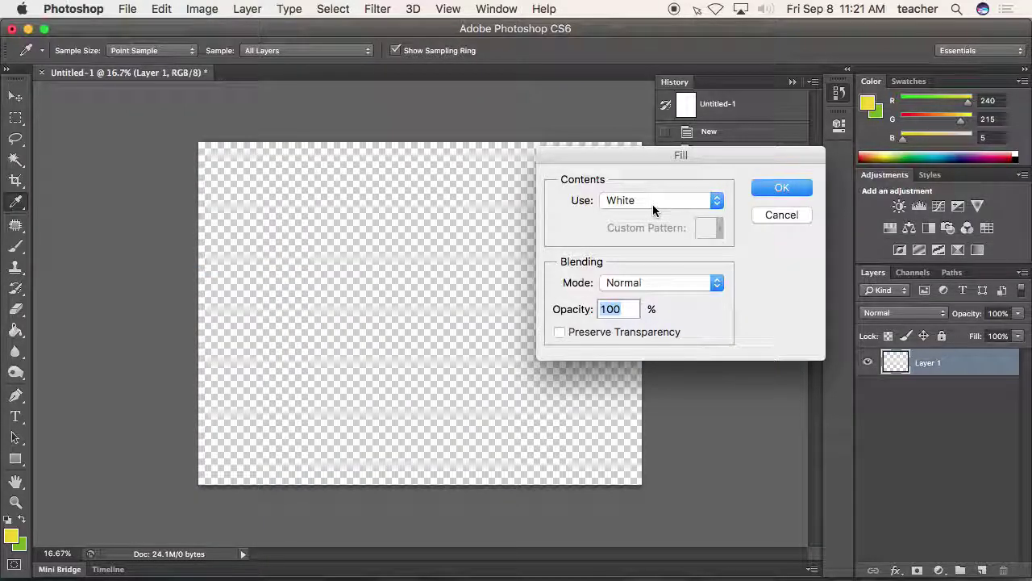
{"action": "left_click", "coordinate": [652, 204]}
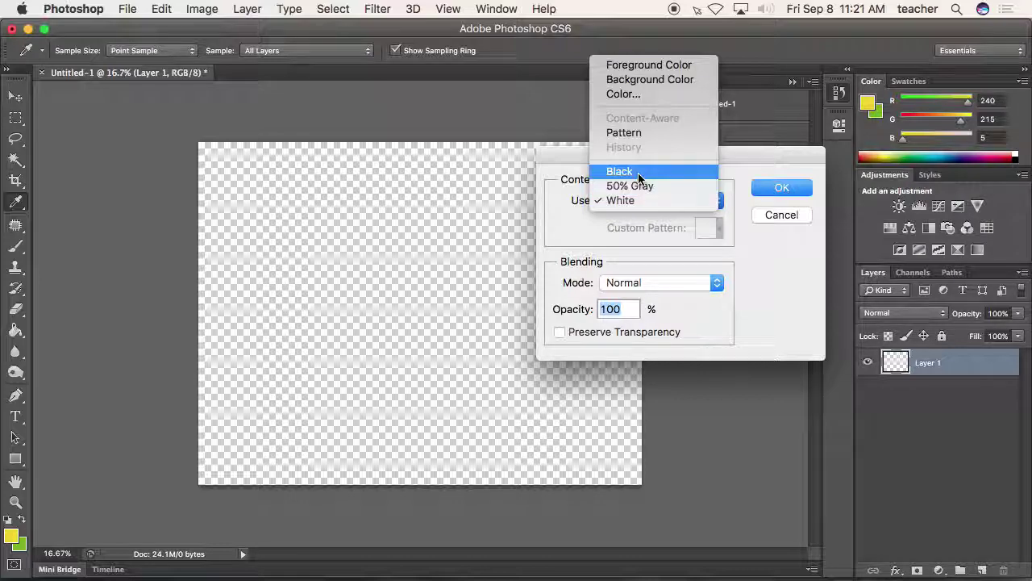
{"action": "left_click", "coordinate": [623, 97]}
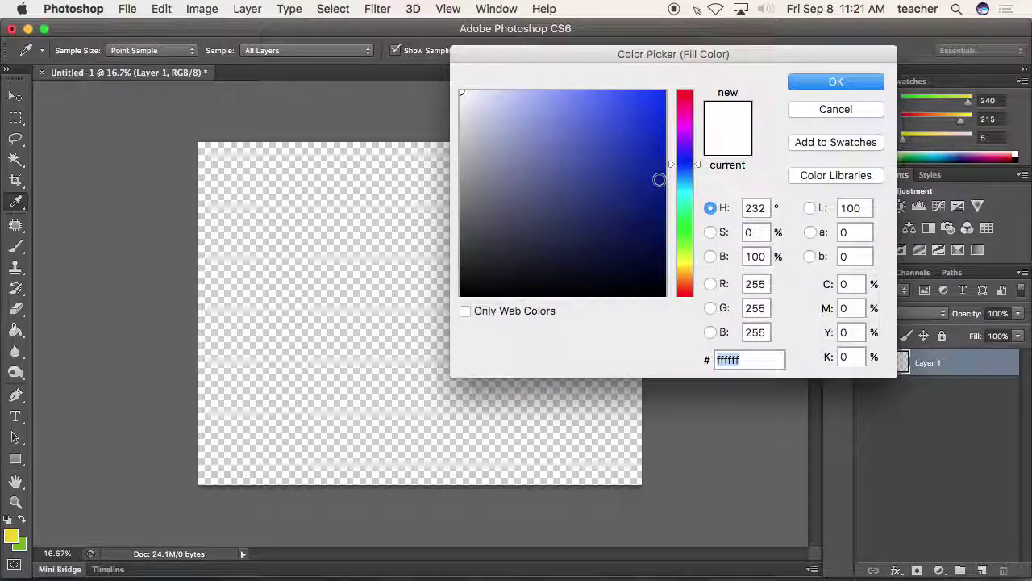
{"action": "left_click_drag", "start_coordinate": [700, 166], "coordinate": [697, 184]}
{"action": "mouse_move", "coordinate": [655, 109]}
{"action": "left_mouse_down"}
{"action": "mouse_move", "coordinate": [636, 130]}
{"action": "mouse_move", "coordinate": [649, 105]}
{"action": "left_mouse_up"}
{"action": "left_click", "coordinate": [815, 83]}
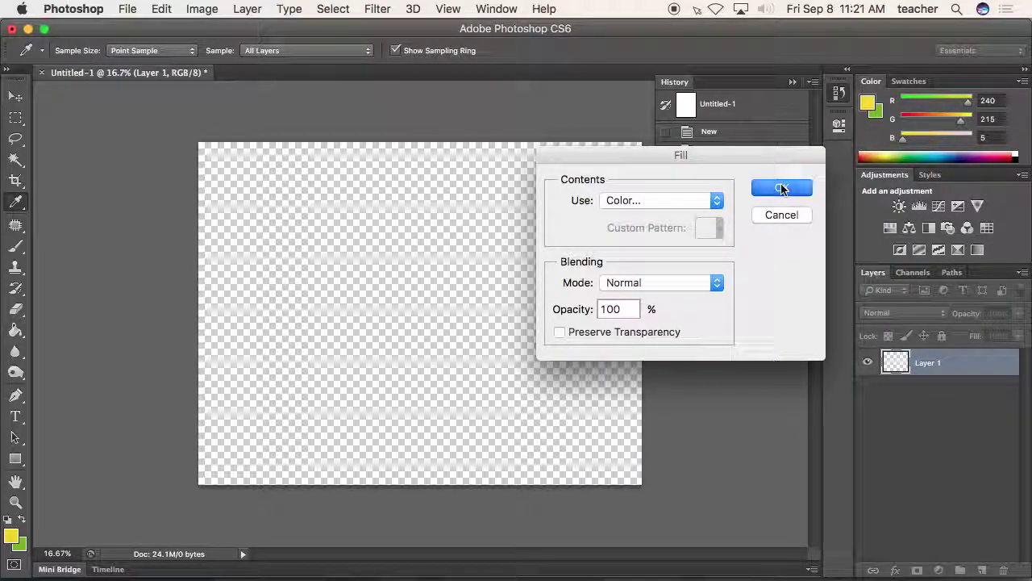
{"action": "left_click", "coordinate": [781, 185]}
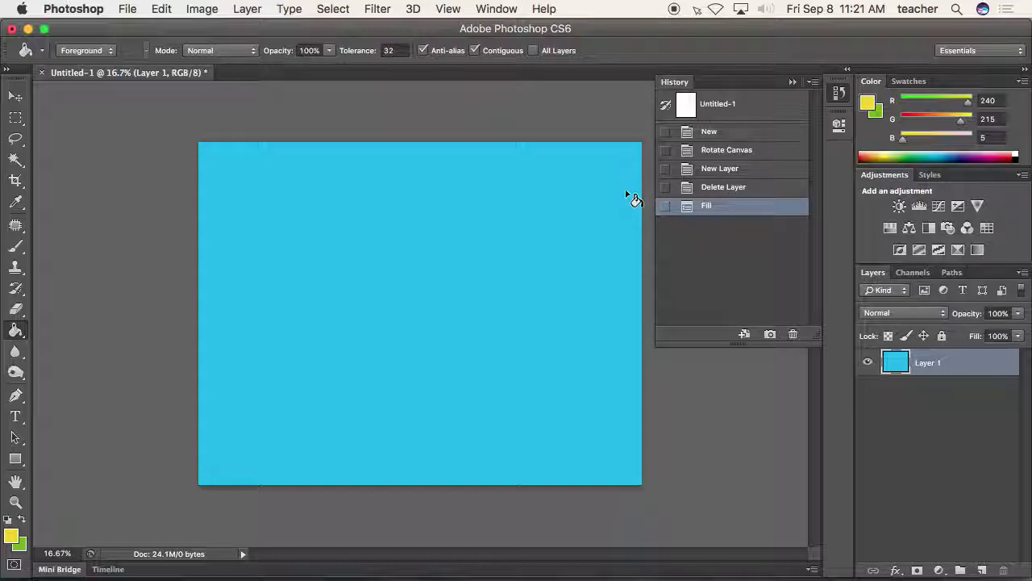
{"action": "left_click", "coordinate": [747, 190]}
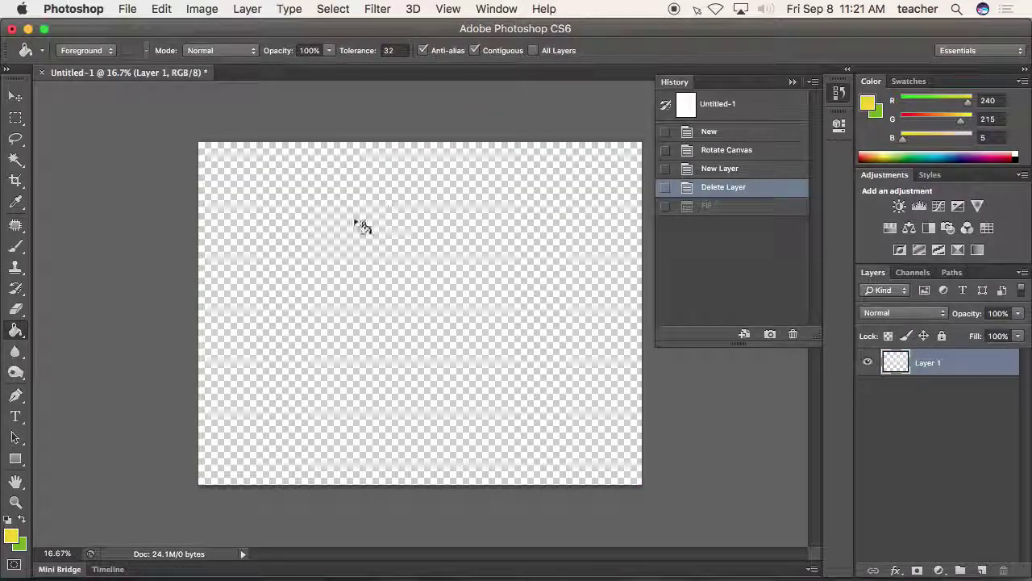
Examine the alternative tools grouped with the Paint Bucket tool and with the Eraser tool.
{"action": "left_click", "coordinate": [16, 331]}
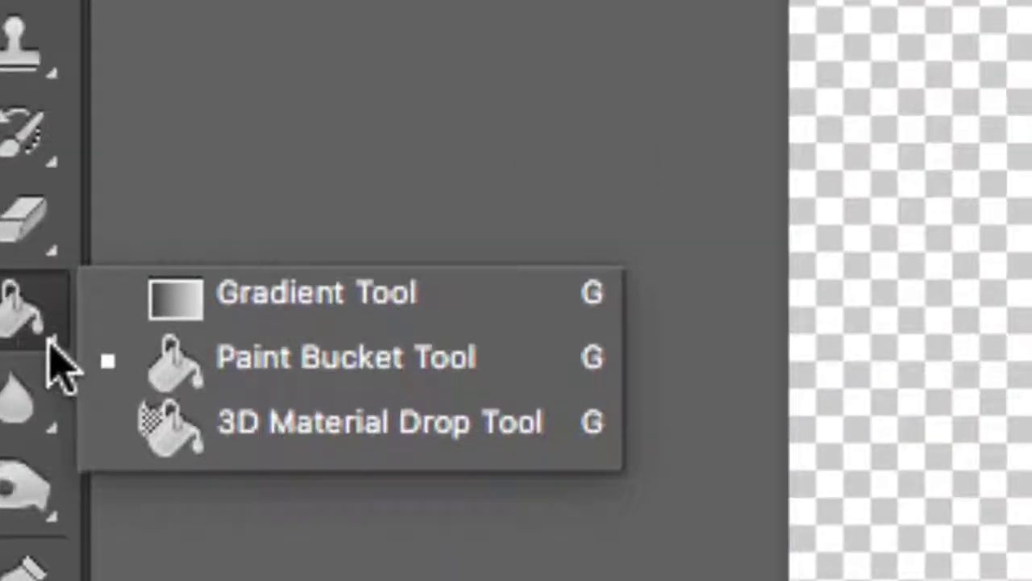
{"action": "left_click", "coordinate": [42, 270]}
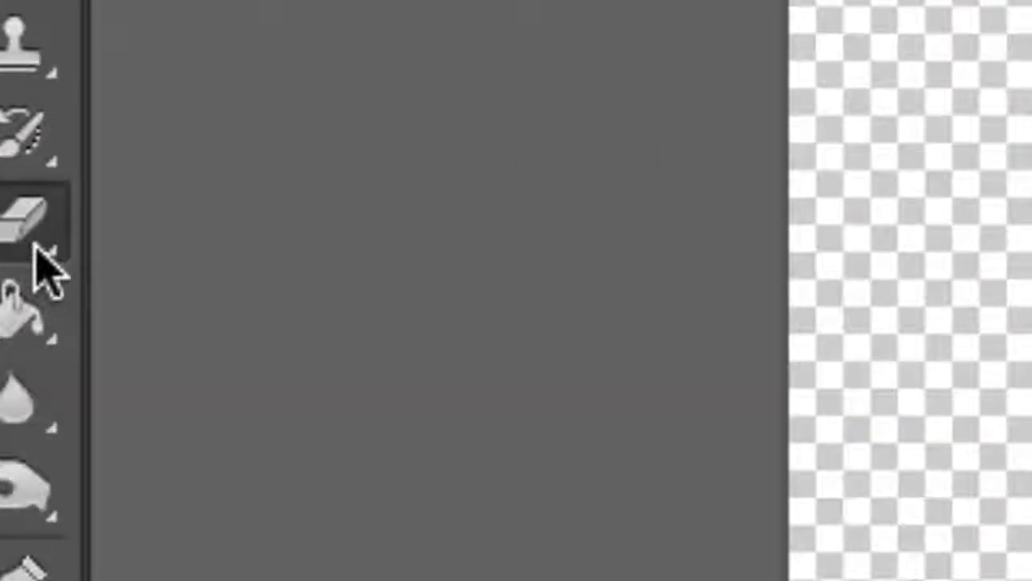
{"action": "left_click", "coordinate": [34, 243]}
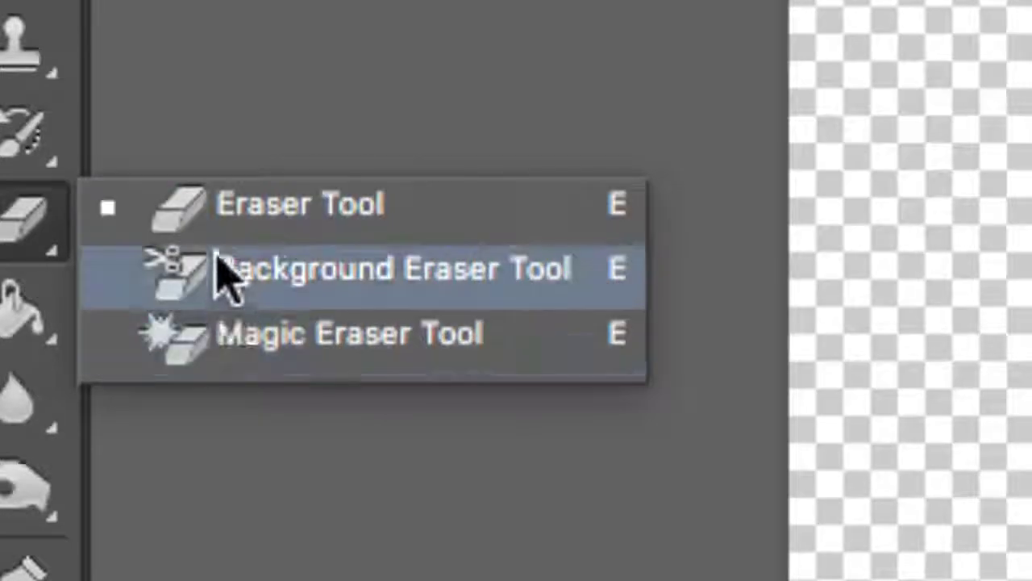
Use the Gradient tool to fill Layer 1 with a radial multicolor gradient, and cover it with a diagonal linear one.
{"action": "left_click", "coordinate": [40, 323]}
{"action": "mouse_move", "coordinate": [40, 322]}
{"action": "left_mouse_down"}
{"action": "mouse_move", "coordinate": [201, 321]}
{"action": "mouse_move", "coordinate": [236, 297]}
{"action": "left_mouse_up"}
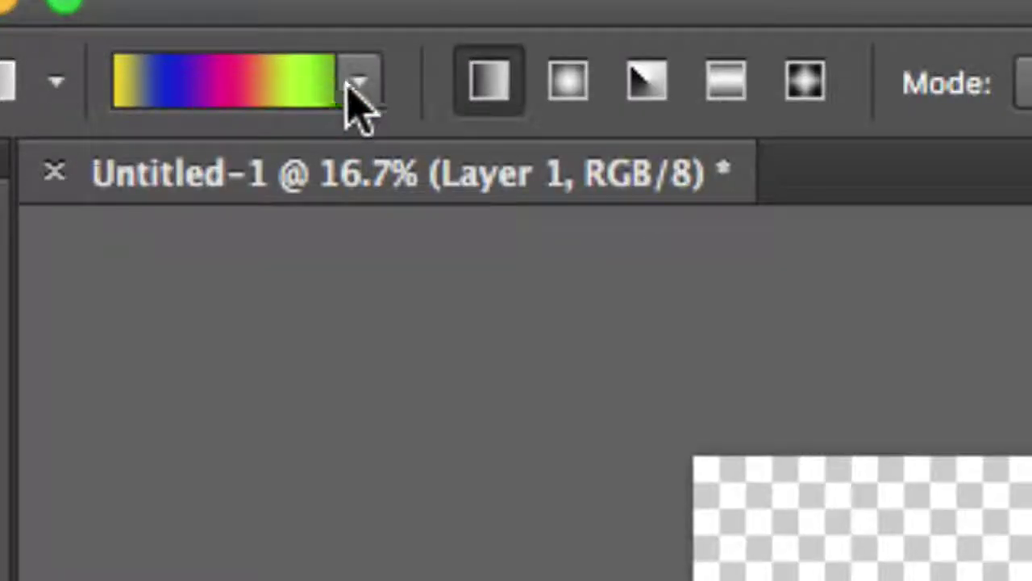
{"action": "left_click", "coordinate": [355, 84]}
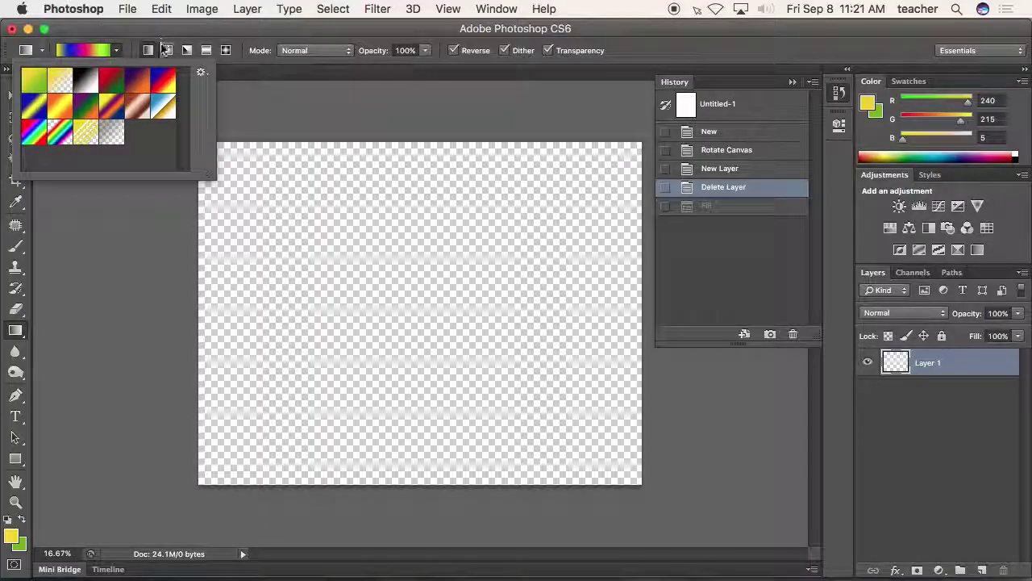
{"action": "left_click", "coordinate": [168, 51]}
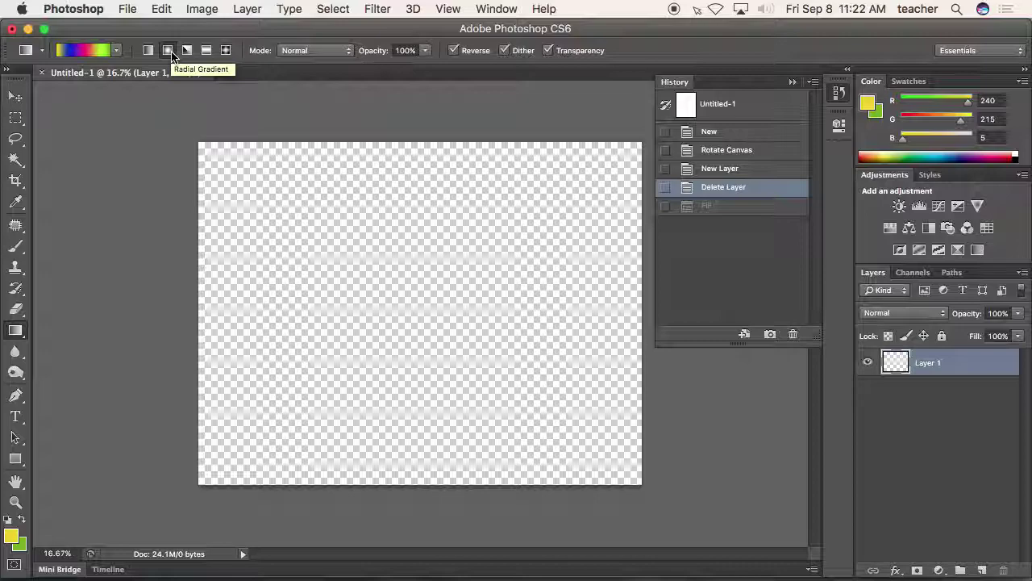
{"action": "left_click_drag", "start_coordinate": [457, 338], "coordinate": [304, 256]}
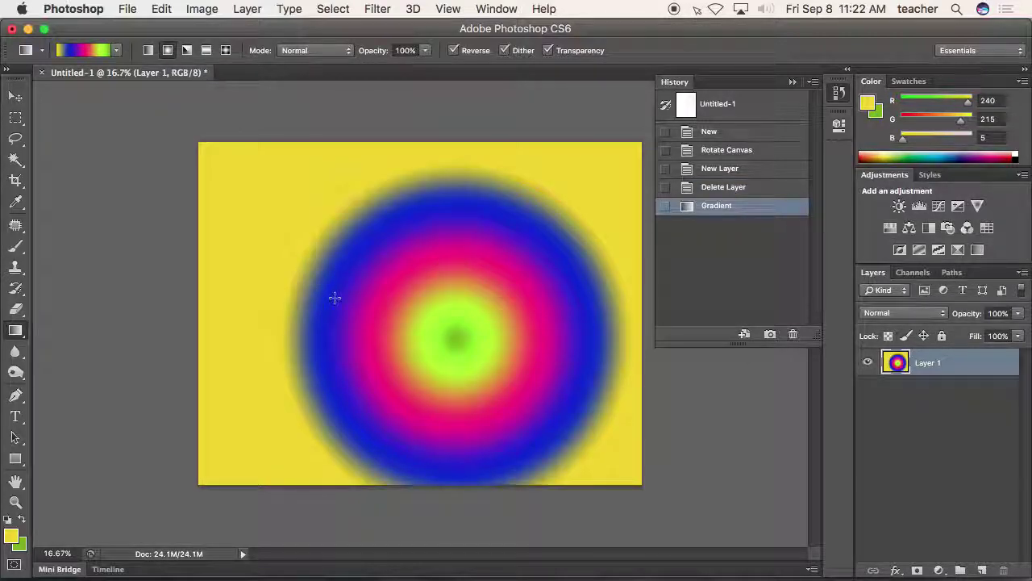
{"action": "left_click", "coordinate": [148, 50]}
{"action": "left_click_drag", "start_coordinate": [295, 215], "coordinate": [520, 359]}
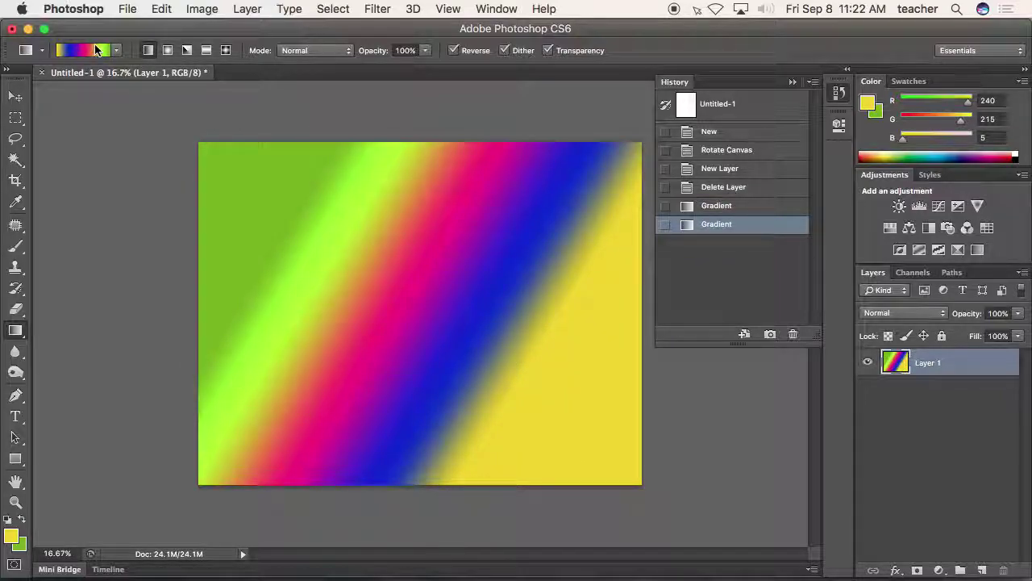
Choose the Black, White gradient preset and open it in the Gradient Editor.
{"action": "left_click", "coordinate": [115, 51]}
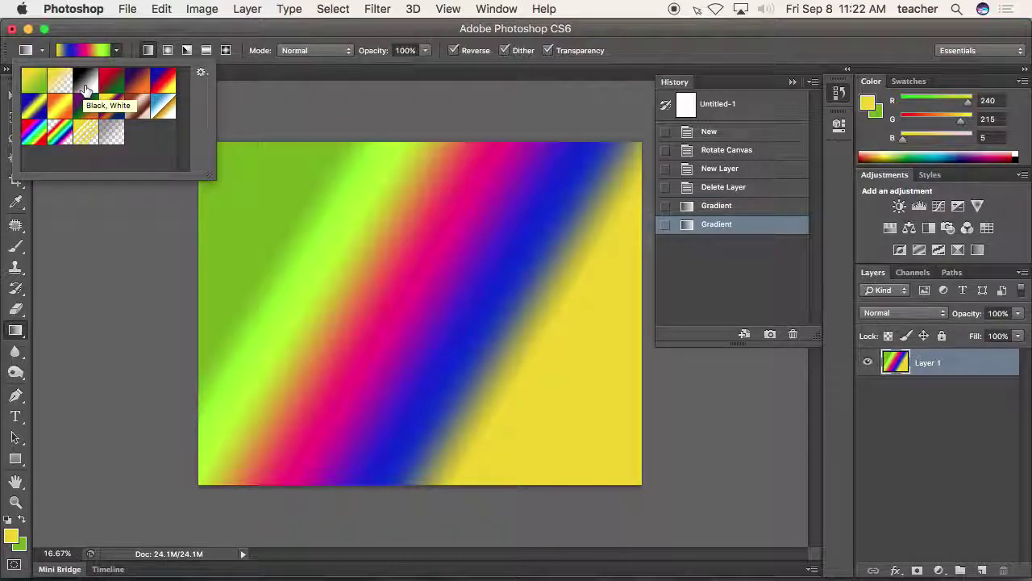
{"action": "left_click", "coordinate": [86, 89]}
{"action": "double_click", "coordinate": [86, 90]}
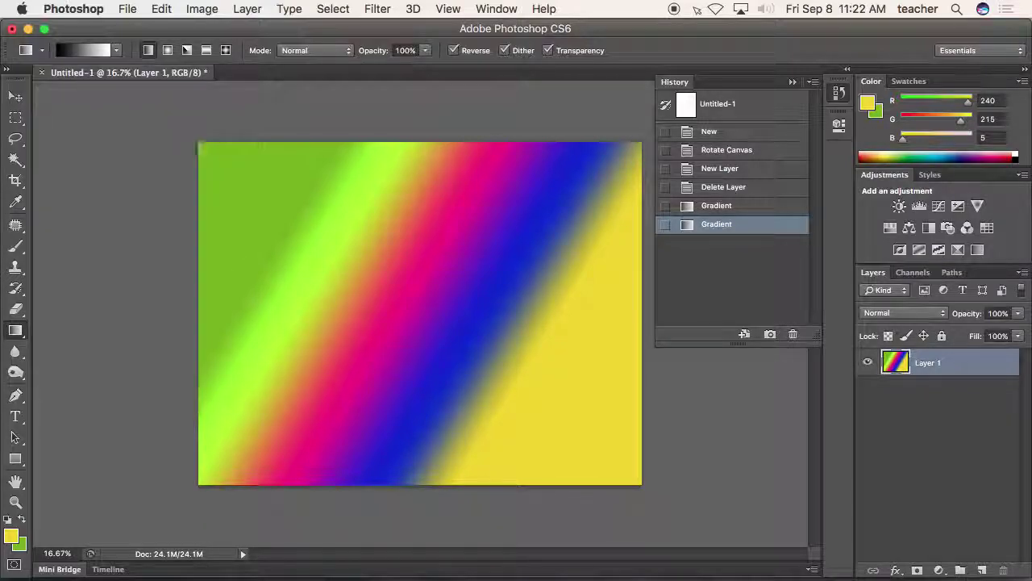
{"action": "left_click", "coordinate": [84, 49]}
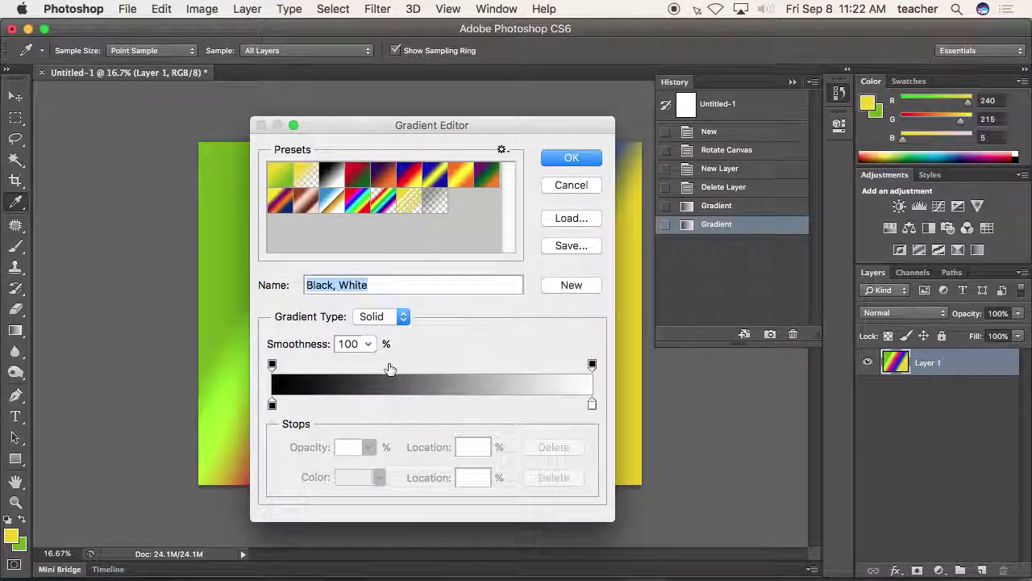
Add a color stop at 24% on the black-to-white gradient and set its color to turquoise green.
{"action": "left_click", "coordinate": [350, 407]}
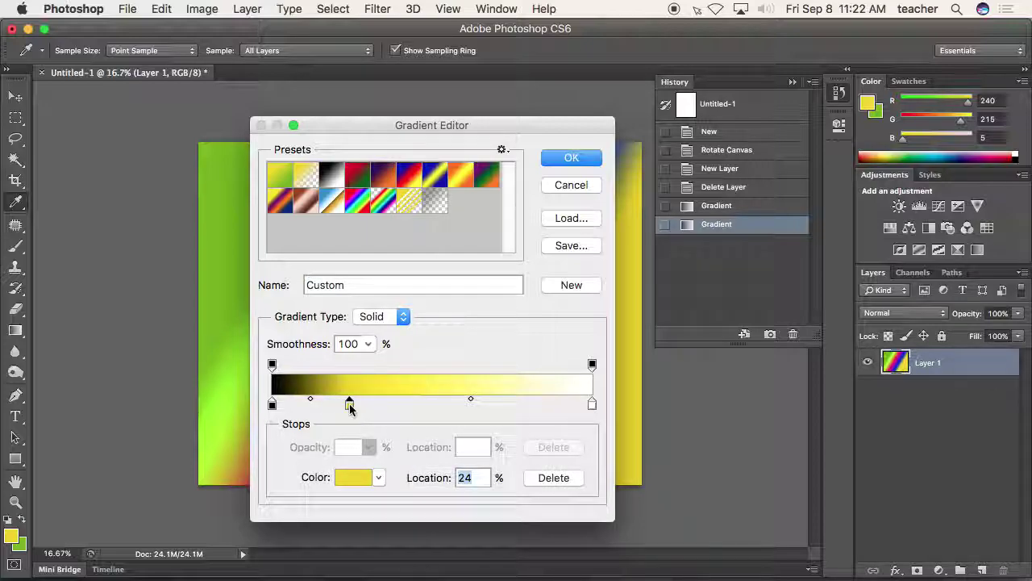
{"action": "left_click", "coordinate": [378, 478]}
{"action": "left_click", "coordinate": [357, 479]}
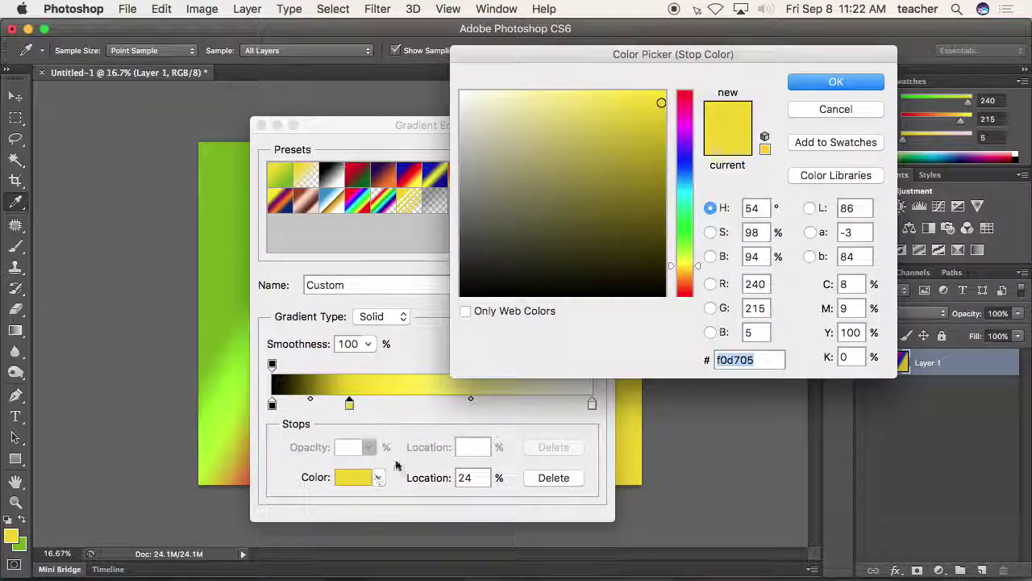
{"action": "left_click_drag", "start_coordinate": [689, 234], "coordinate": [689, 203]}
{"action": "left_click_drag", "start_coordinate": [633, 195], "coordinate": [635, 132]}
{"action": "left_click", "coordinate": [817, 83]}
Shift the turquoise stop along the gradient to 39% and delete it.
{"action": "left_click_drag", "start_coordinate": [350, 403], "coordinate": [439, 407]}
{"action": "mouse_move", "coordinate": [356, 401]}
{"action": "left_mouse_down"}
{"action": "mouse_move", "coordinate": [388, 401]}
{"action": "mouse_move", "coordinate": [340, 403]}
{"action": "left_mouse_up"}
{"action": "left_click_drag", "start_coordinate": [439, 408], "coordinate": [399, 411]}
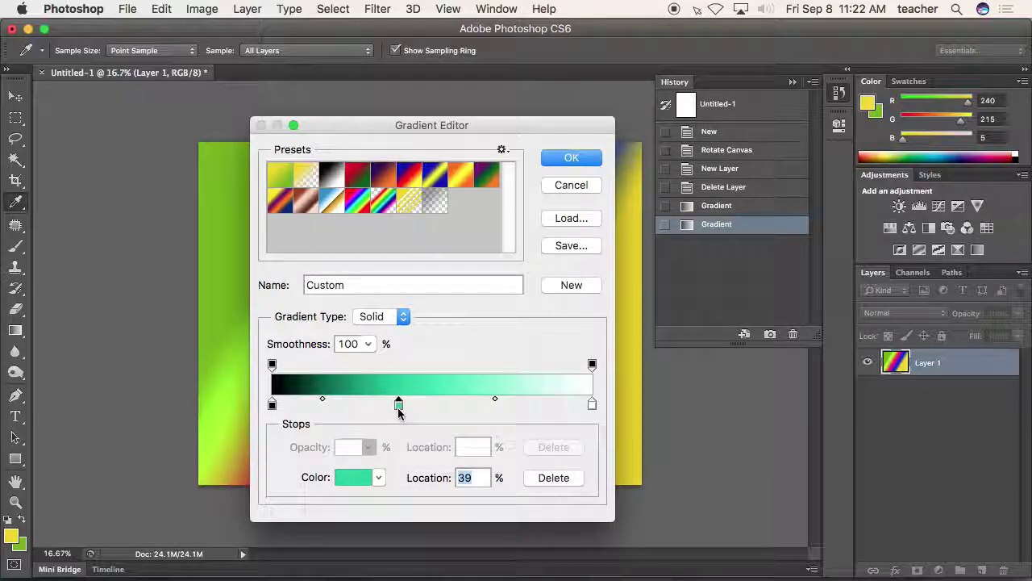
{"action": "left_click", "coordinate": [551, 477]}
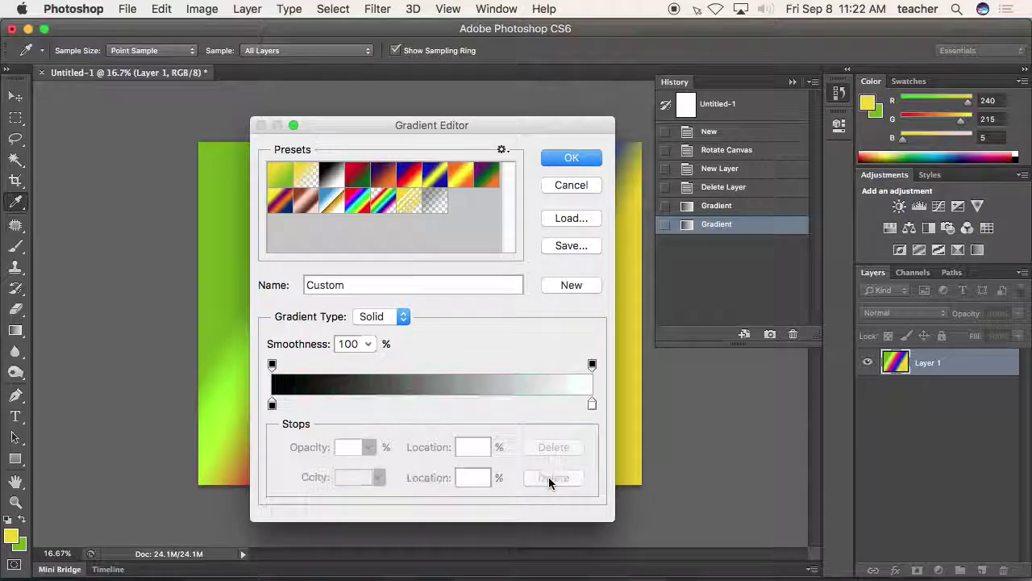
Change the gradient's black starting stop to blue 0000ff.
{"action": "double_click", "coordinate": [272, 404]}
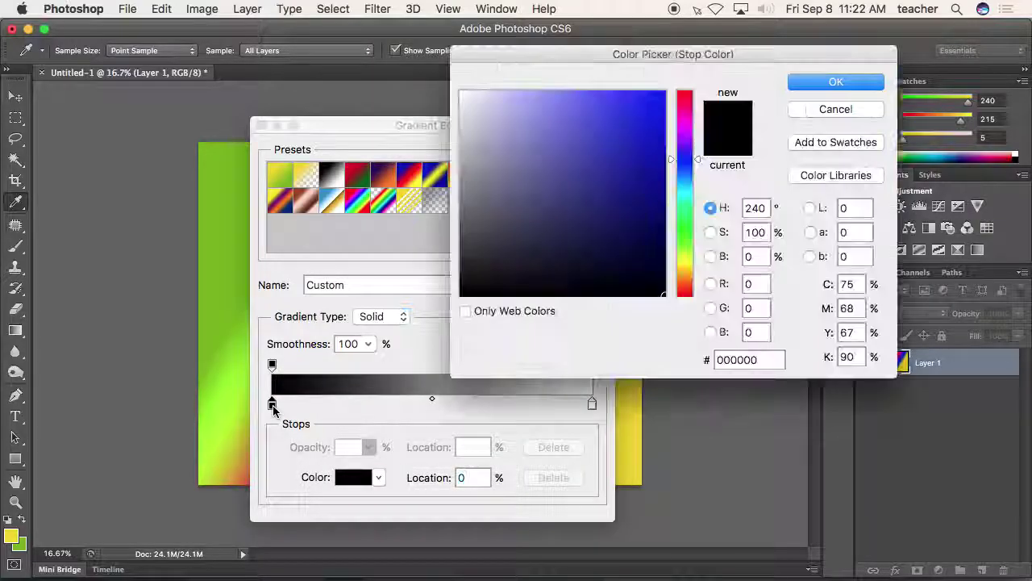
{"action": "left_click_drag", "start_coordinate": [553, 166], "coordinate": [794, 87]}
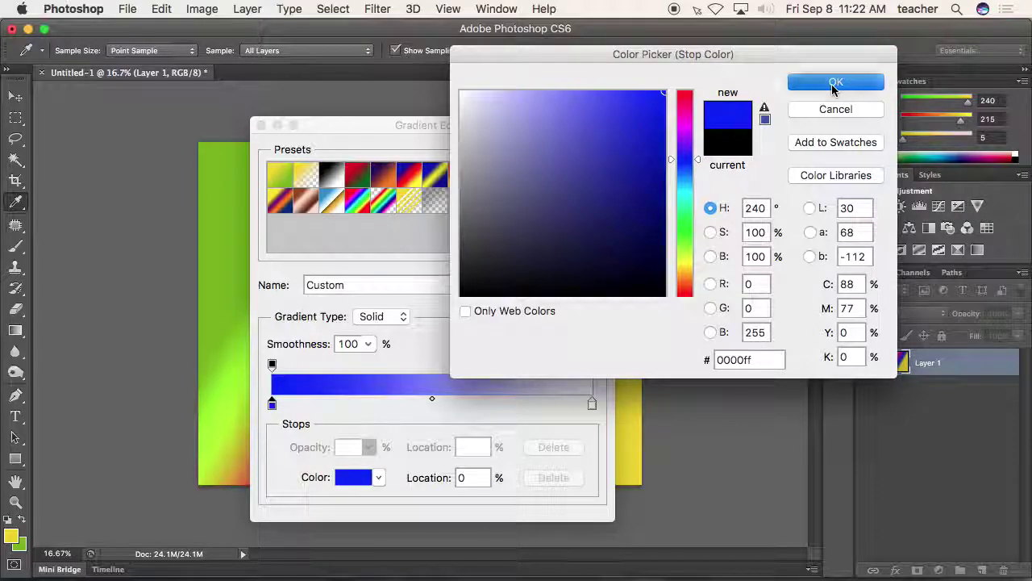
{"action": "left_click", "coordinate": [836, 81]}
Add a blue stop at 73% and a gray-blue 6d6da1 stop at 23%, and accept the custom gradient.
{"action": "left_click", "coordinate": [499, 404]}
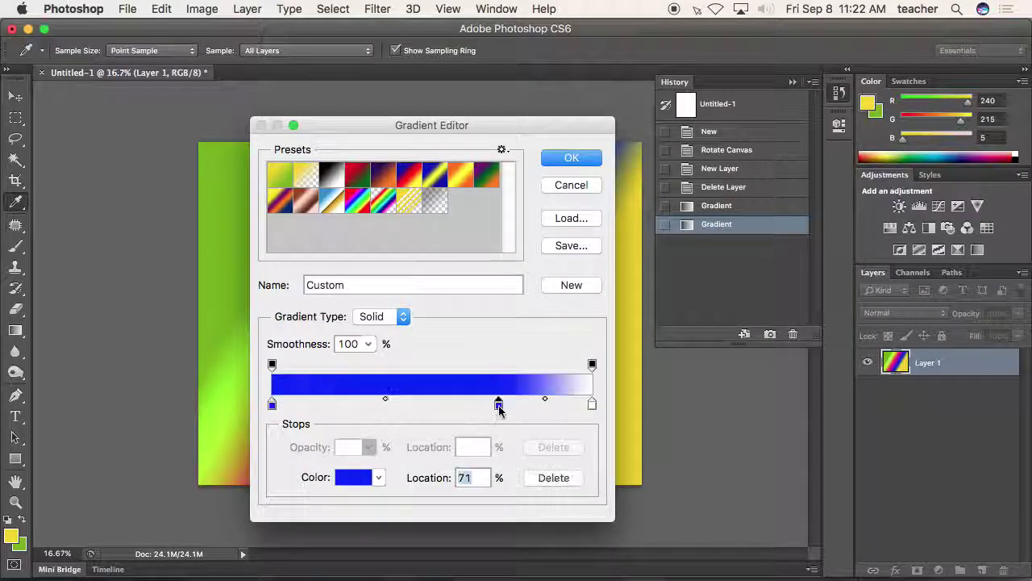
{"action": "left_click", "coordinate": [345, 404]}
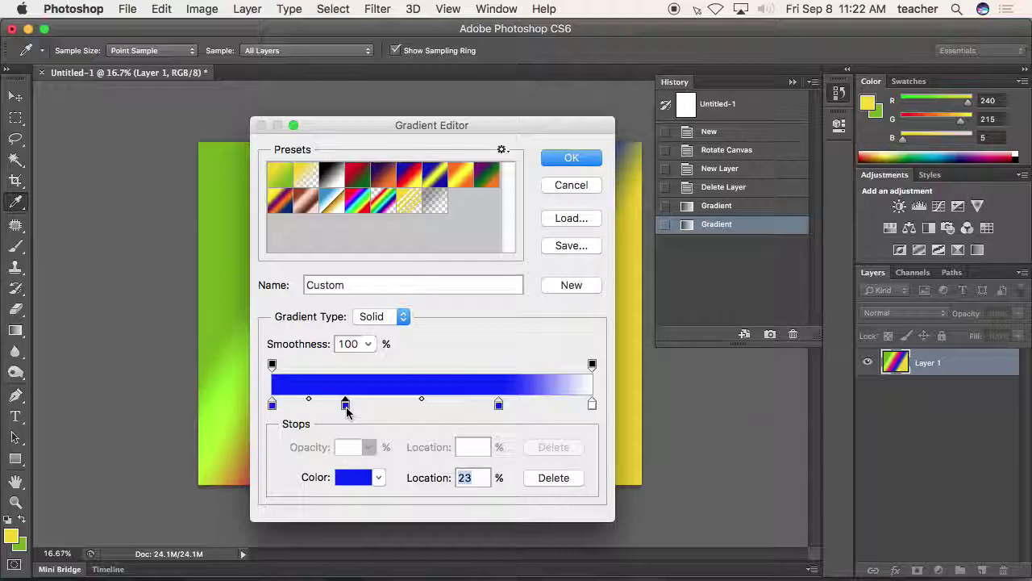
{"action": "double_click", "coordinate": [345, 404]}
{"action": "left_click_drag", "start_coordinate": [561, 233], "coordinate": [526, 167]}
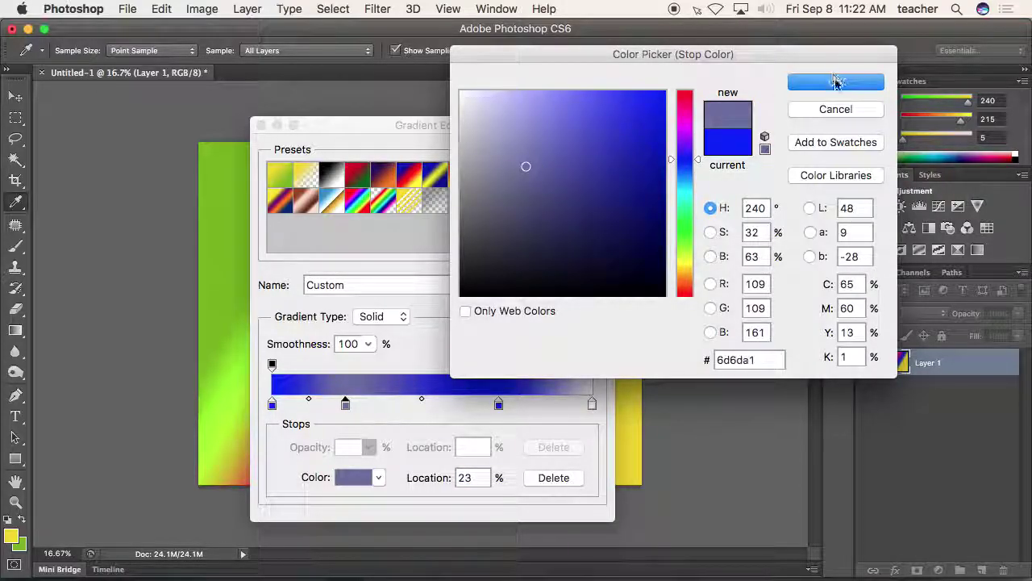
{"action": "key", "text": "Return"}
{"action": "left_click_drag", "start_coordinate": [498, 404], "coordinate": [506, 404]}
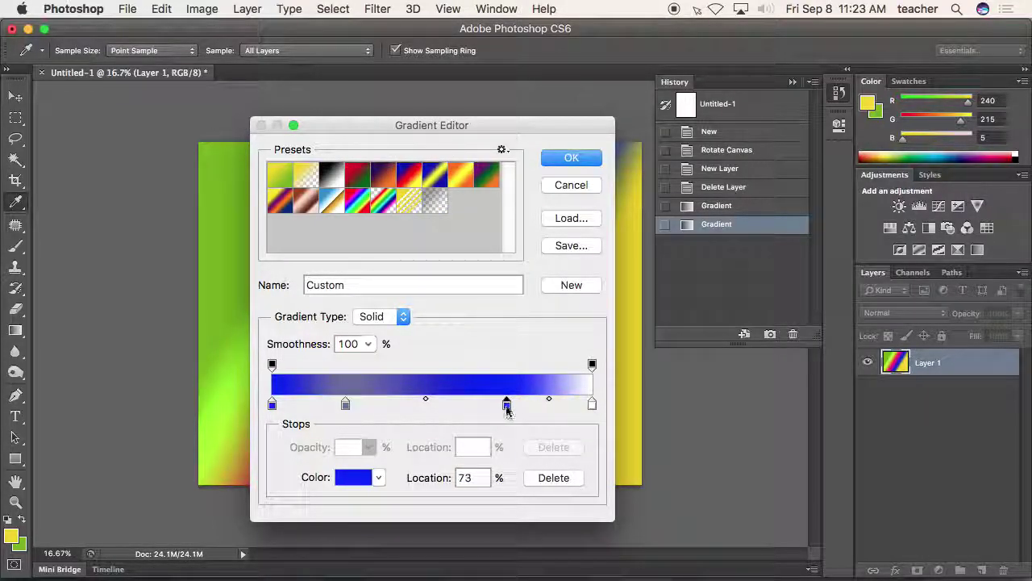
{"action": "left_click", "coordinate": [571, 158]}
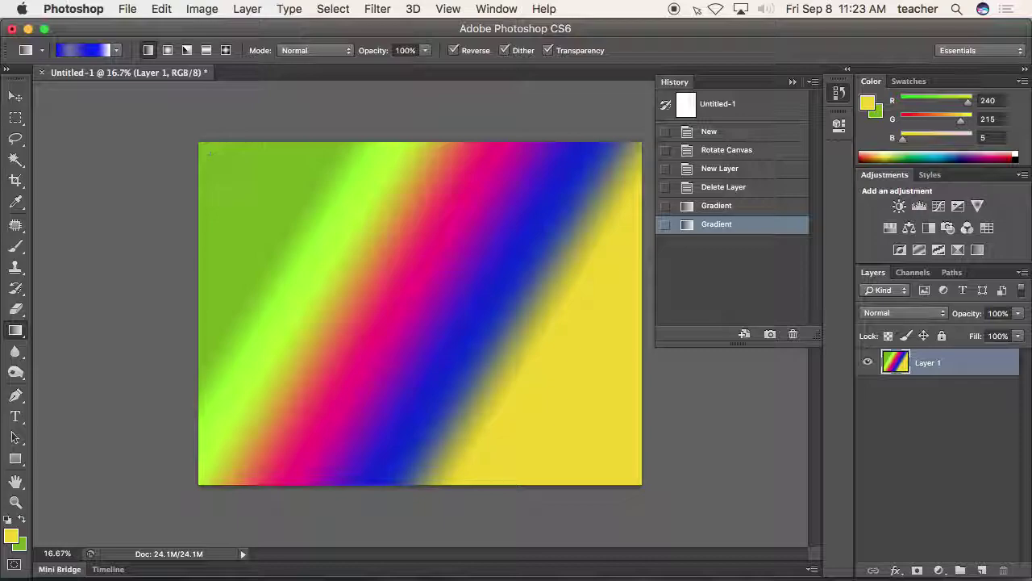
Apply the custom gradient to Layer 1 over a short diagonal, and reapply it from the upper-left to the lower-right corner.
{"action": "left_click_drag", "start_coordinate": [342, 252], "coordinate": [421, 321]}
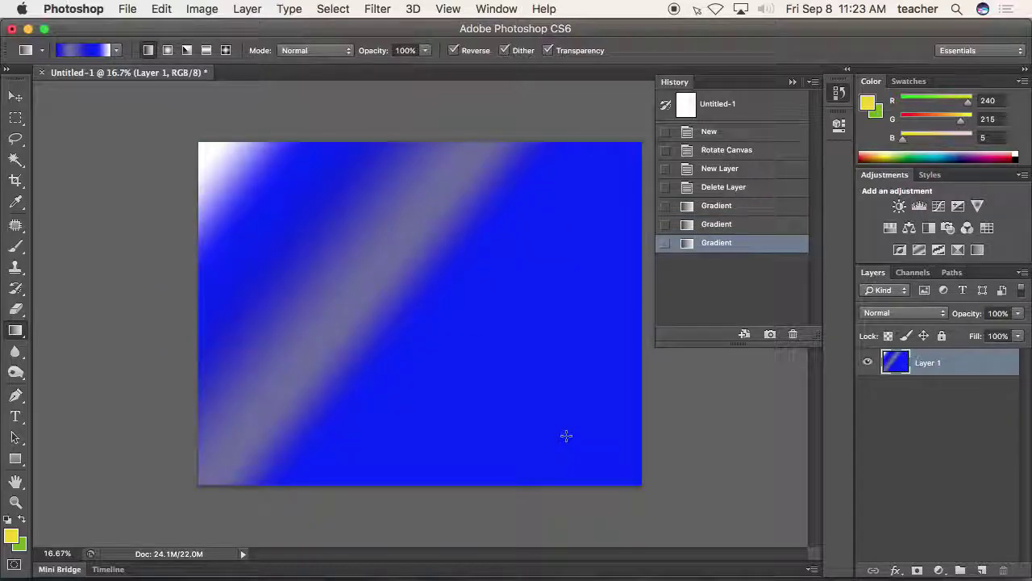
{"action": "left_click_drag", "start_coordinate": [219, 150], "coordinate": [620, 462]}
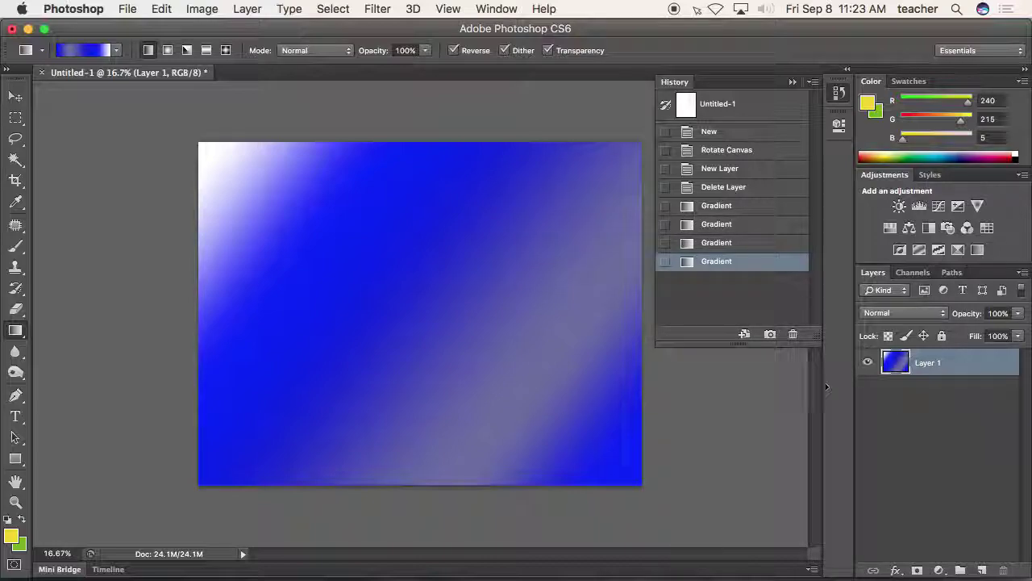
Create a new layer above the gradient and write the surname on it as 60 pt text.
{"action": "left_click", "coordinate": [981, 570]}
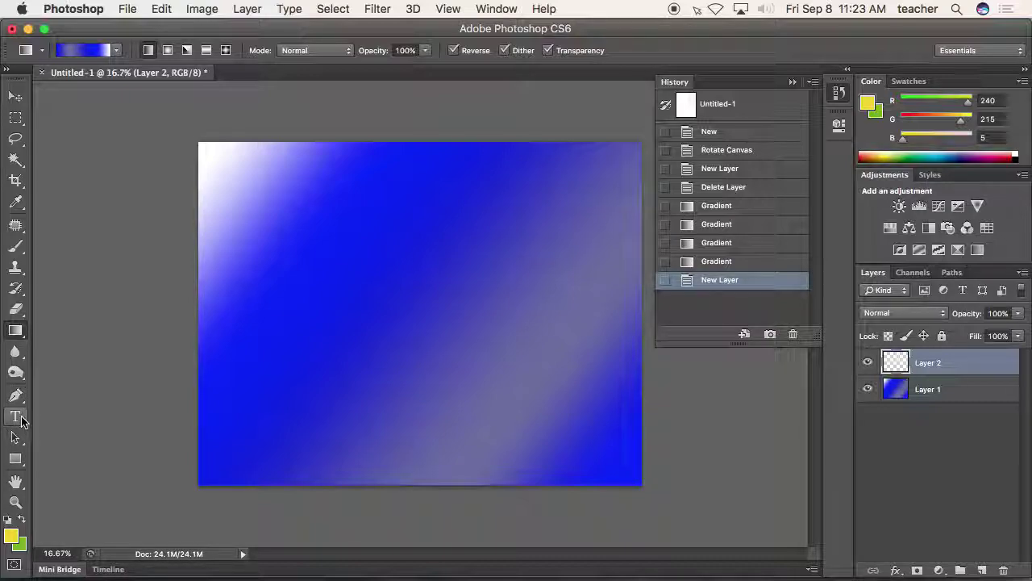
{"action": "left_click", "coordinate": [16, 417]}
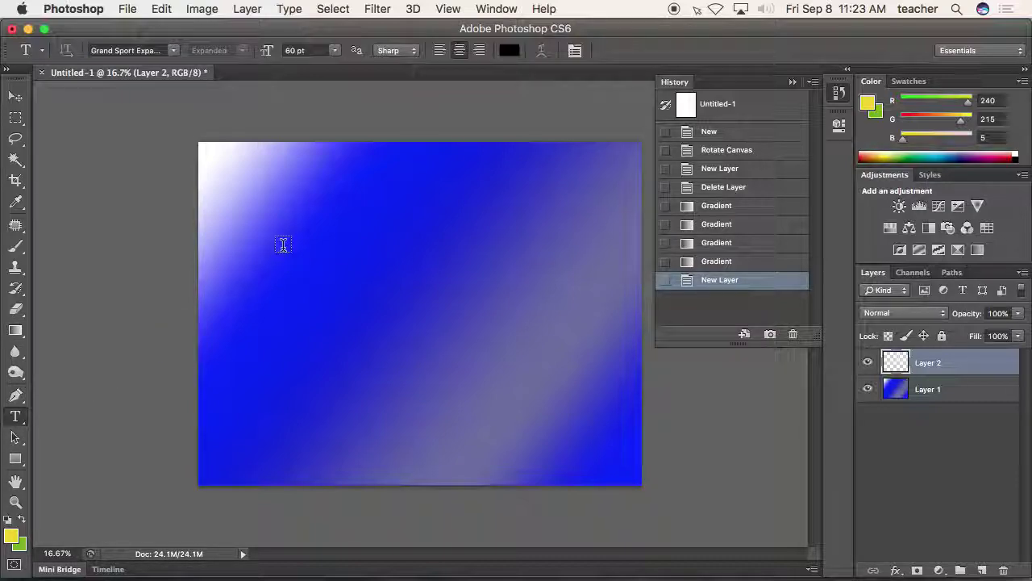
{"action": "left_click", "coordinate": [283, 244]}
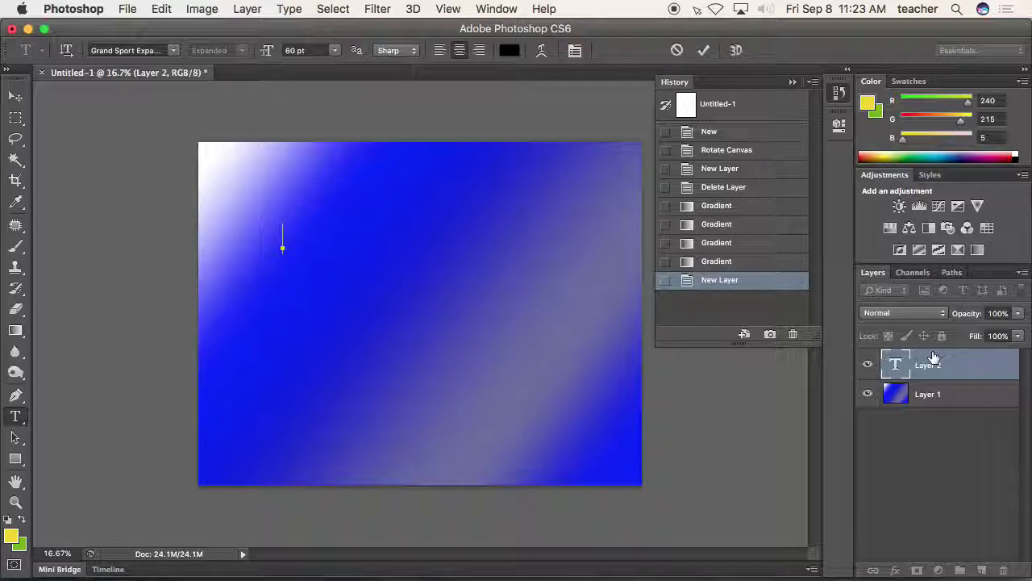
{"action": "type", "text": "ALMEIDA"}
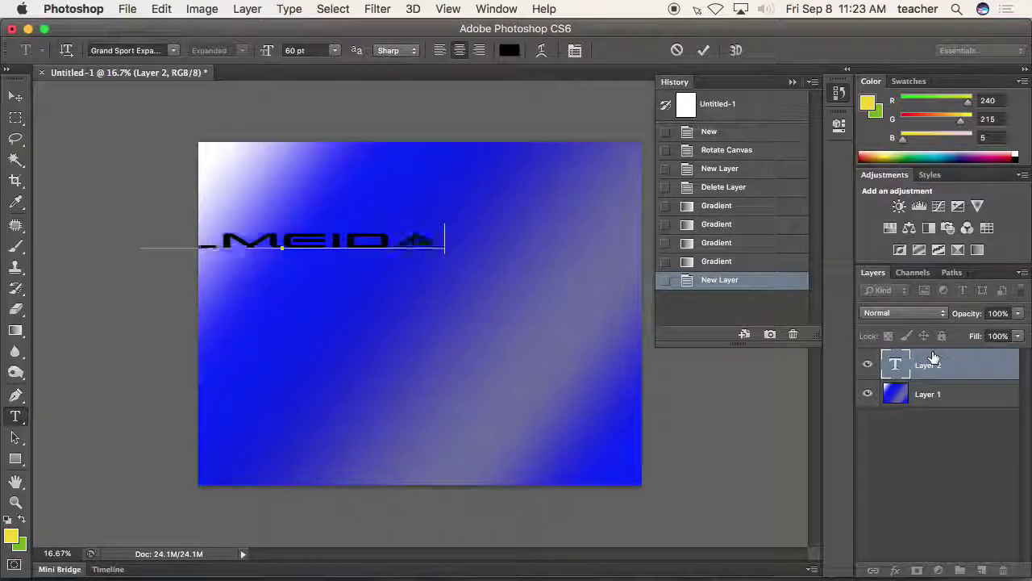
Select the whole surname text and look through the available fonts and their samples.
{"action": "key", "text": "super+a"}
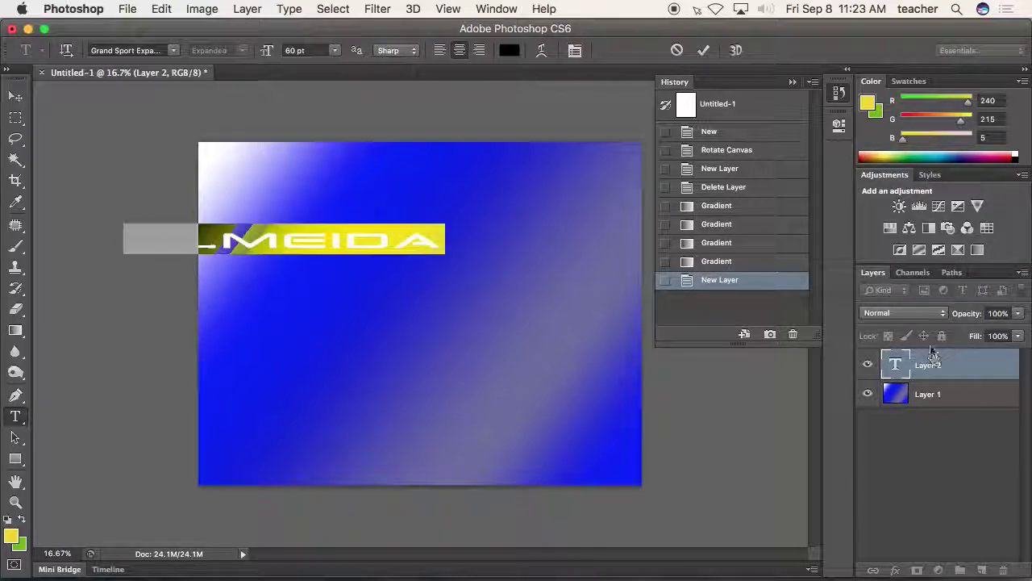
{"action": "left_click", "coordinate": [172, 50]}
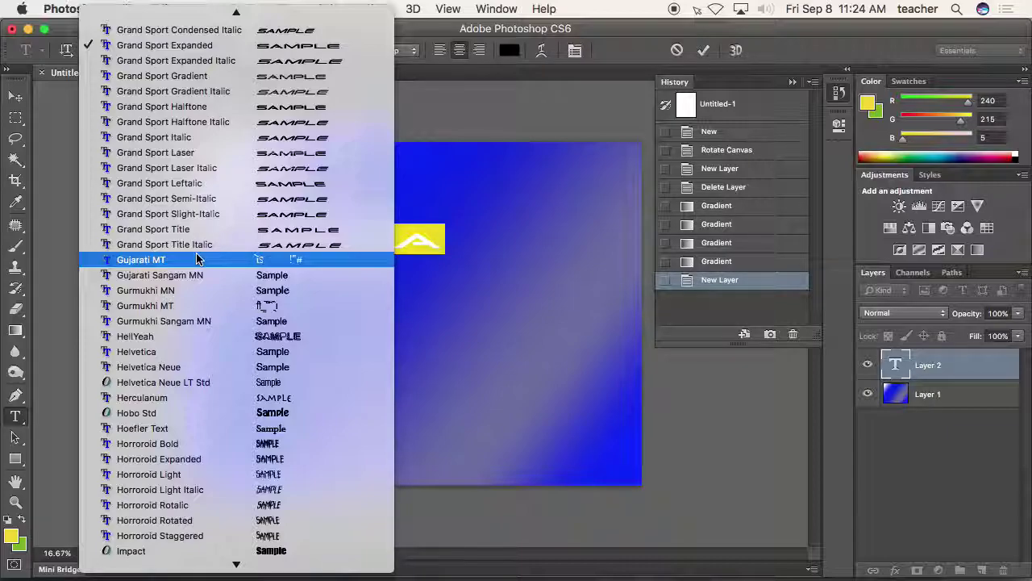
{"action": "left_click", "coordinate": [25, 97]}
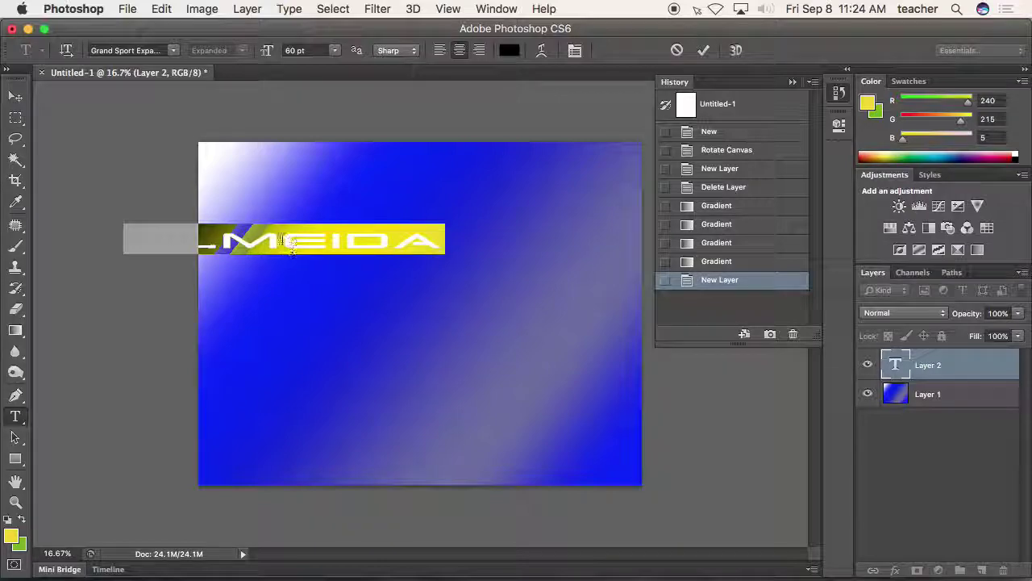
Move the surname text fully onto the canvas, near the middle of its upper part.
{"action": "left_click", "coordinate": [15, 96]}
{"action": "left_click_drag", "start_coordinate": [293, 249], "coordinate": [420, 214]}
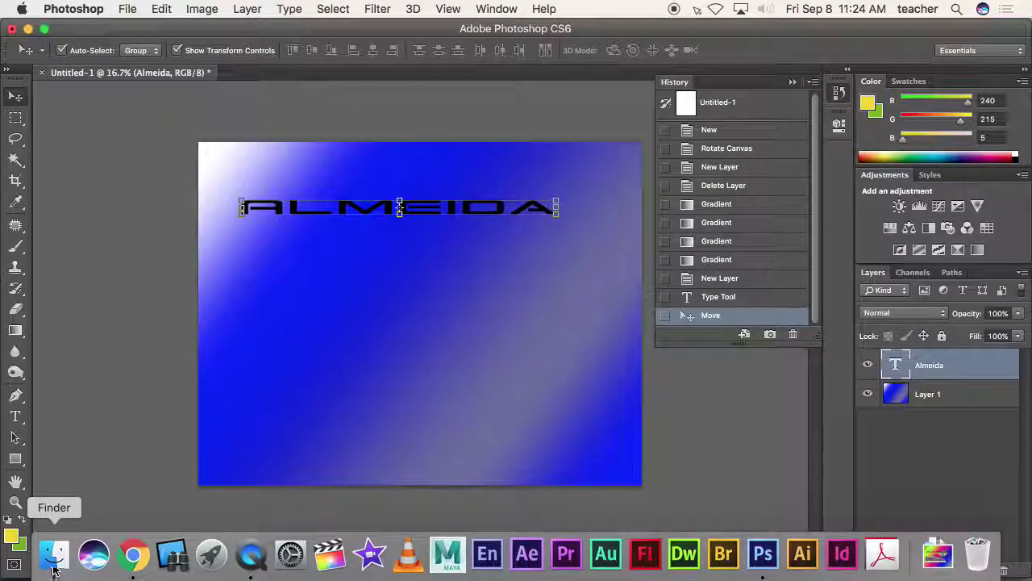
Switch to Finder, open the Downloads folder, select Amarillo.png and shift the window aside.
{"action": "left_click", "coordinate": [55, 564]}
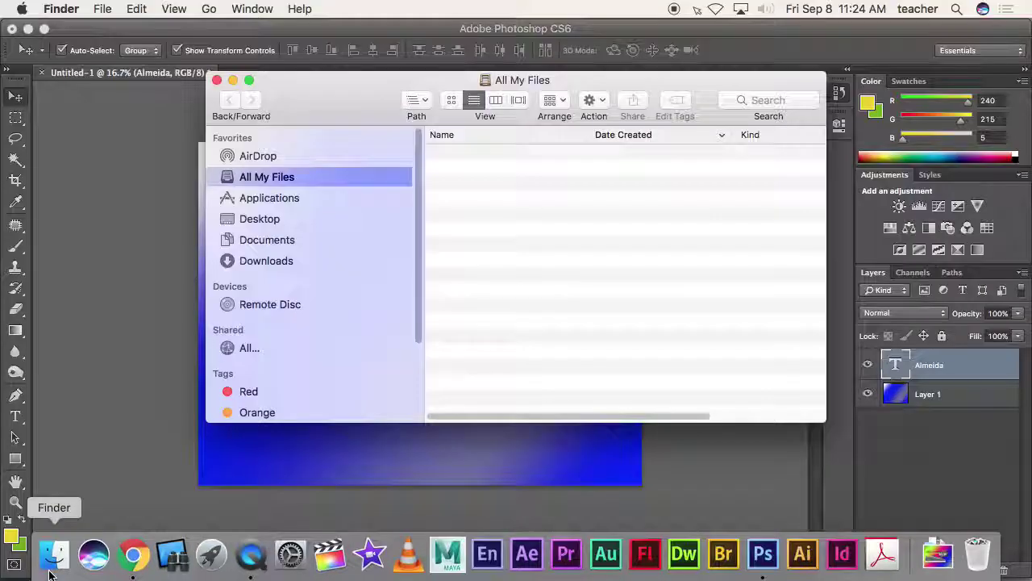
{"action": "left_click", "coordinate": [269, 262]}
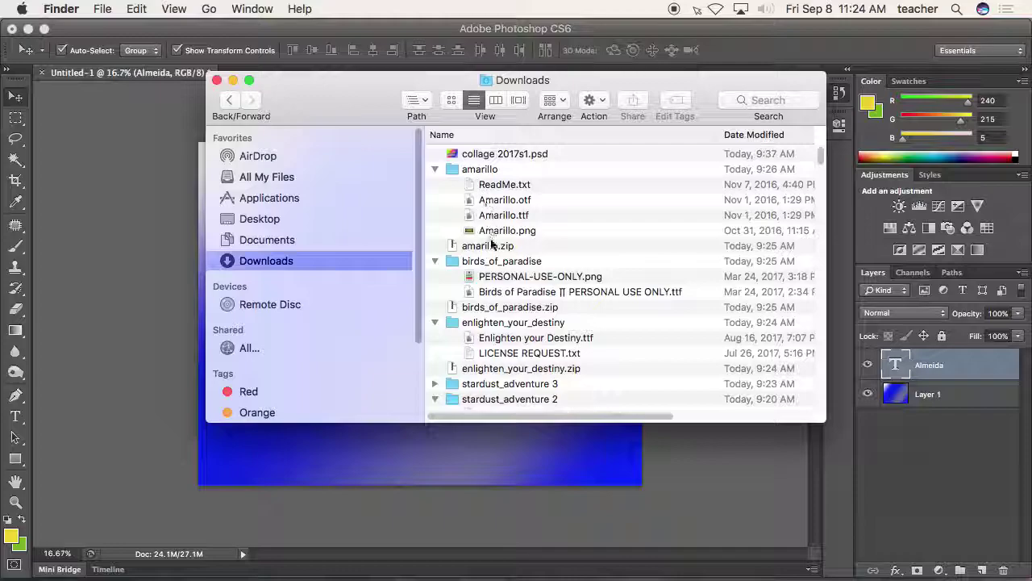
{"action": "left_click", "coordinate": [497, 233]}
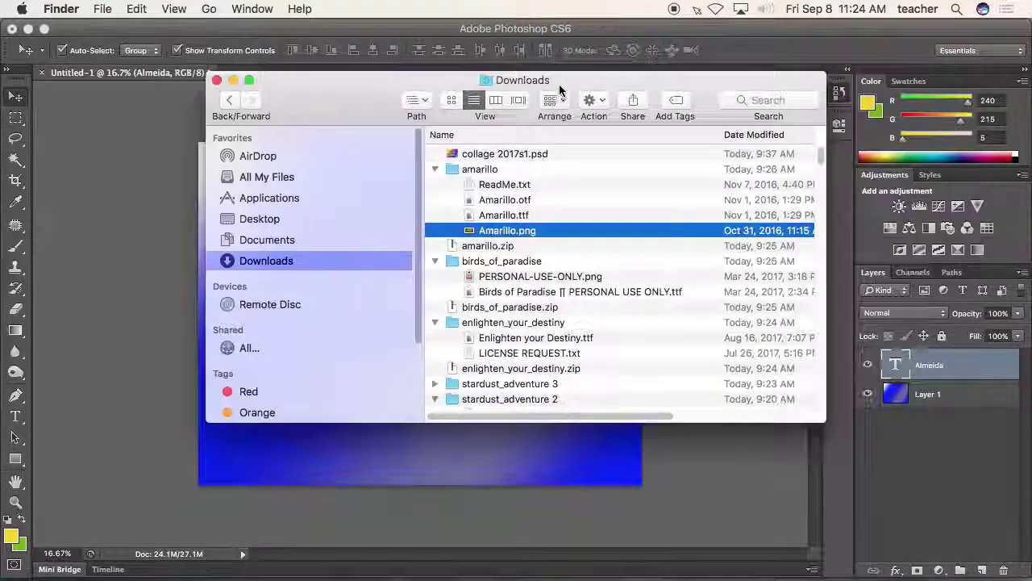
{"action": "left_click_drag", "start_coordinate": [553, 113], "coordinate": [614, 99]}
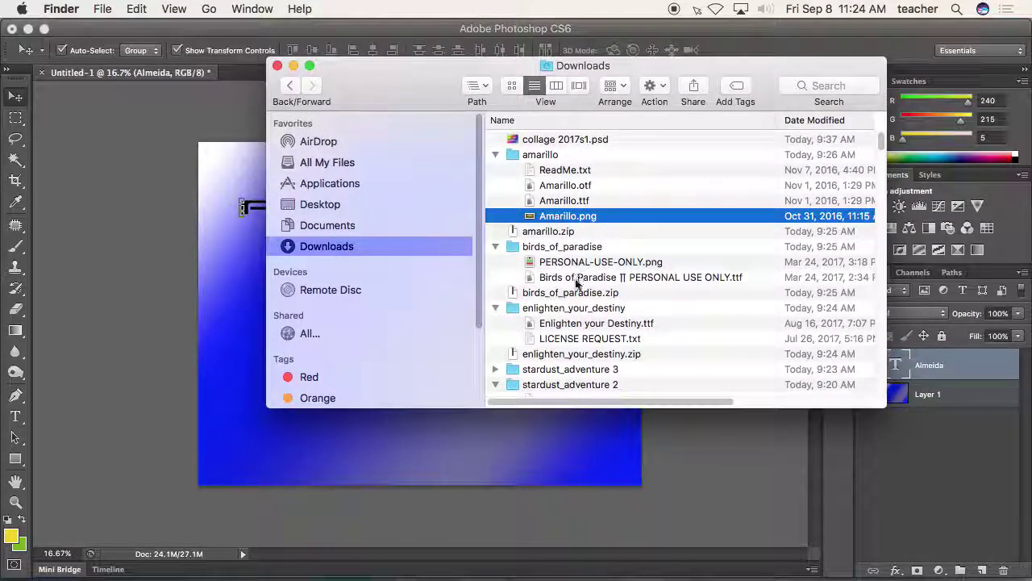
Find the shoe project PDF dated Jan 25, 2017, 2:55 PM in Downloads and bring it onto the Photoshop canvas.
{"action": "scroll", "coordinate": [578, 270], "scroll_direction": "down", "scroll_amount": 10}
{"action": "scroll", "coordinate": [577, 283], "scroll_direction": "up", "scroll_amount": 3}
{"action": "scroll", "coordinate": [577, 282], "scroll_direction": "down", "scroll_amount": 8}
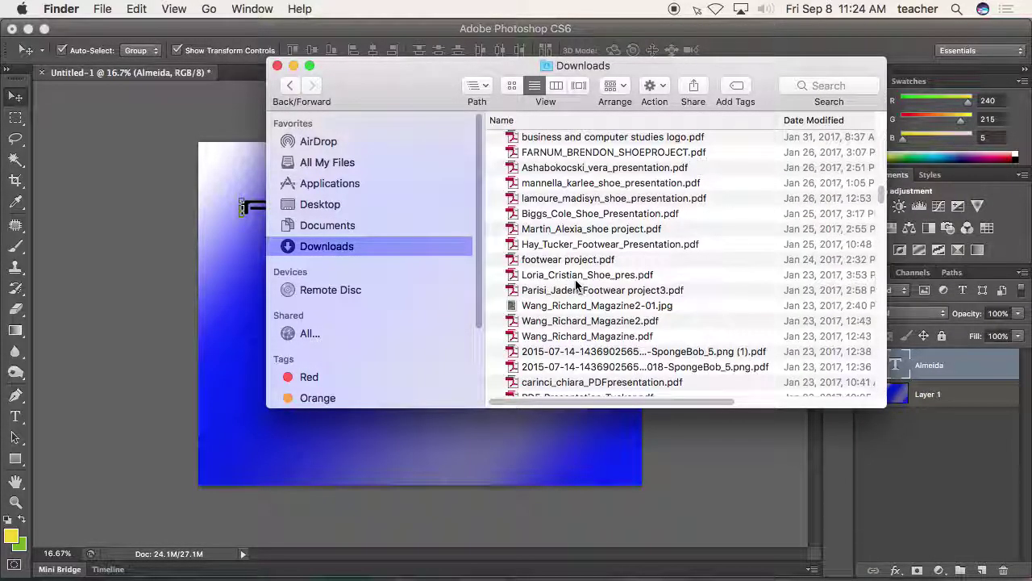
{"action": "left_click", "coordinate": [587, 231]}
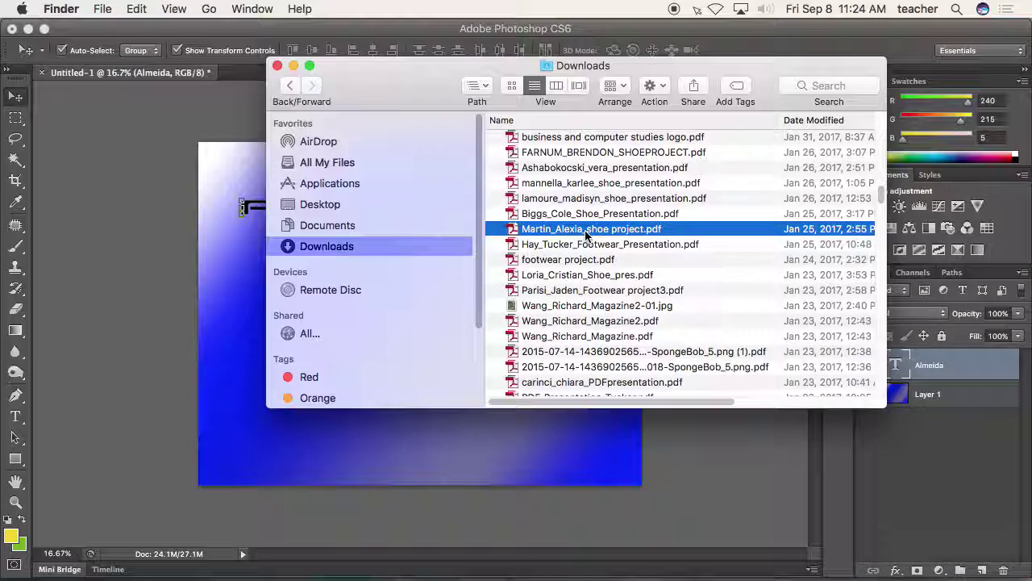
{"action": "double_click", "coordinate": [583, 234]}
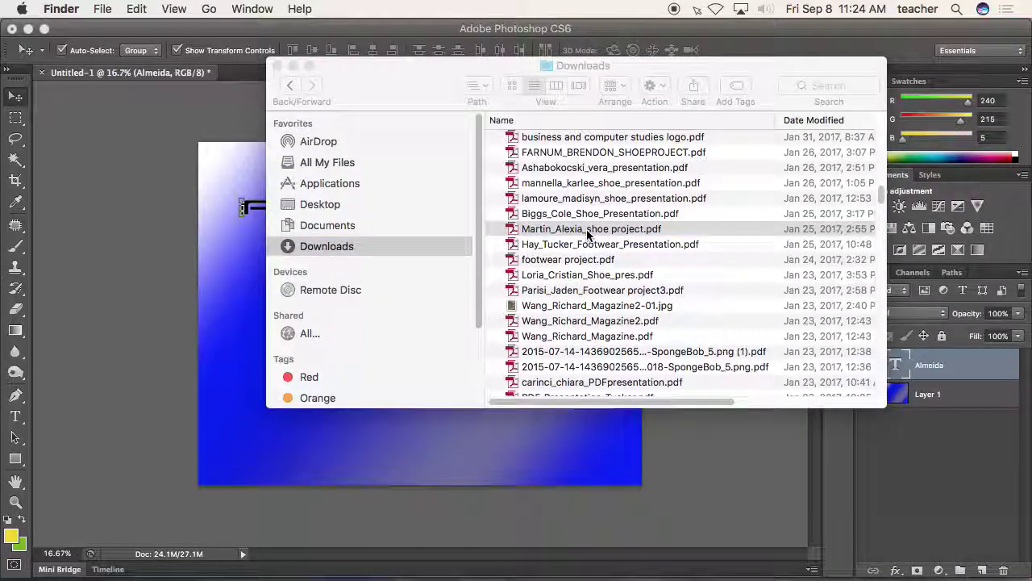
{"action": "left_click_drag", "start_coordinate": [580, 234], "coordinate": [272, 437]}
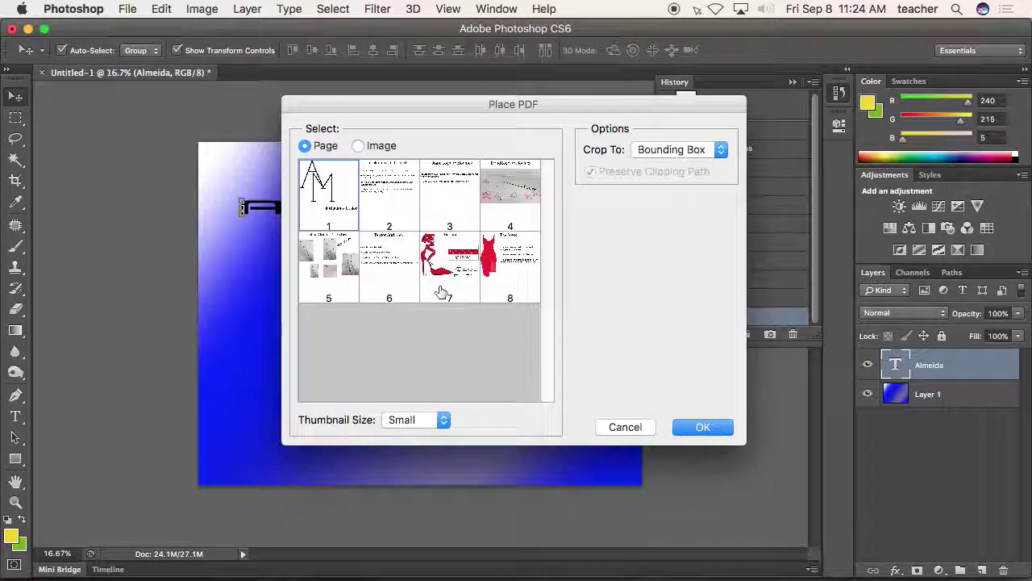
Place page 7 of the PDF at its default size and hide the surname text and gradient layers beneath it.
{"action": "left_click", "coordinate": [442, 281]}
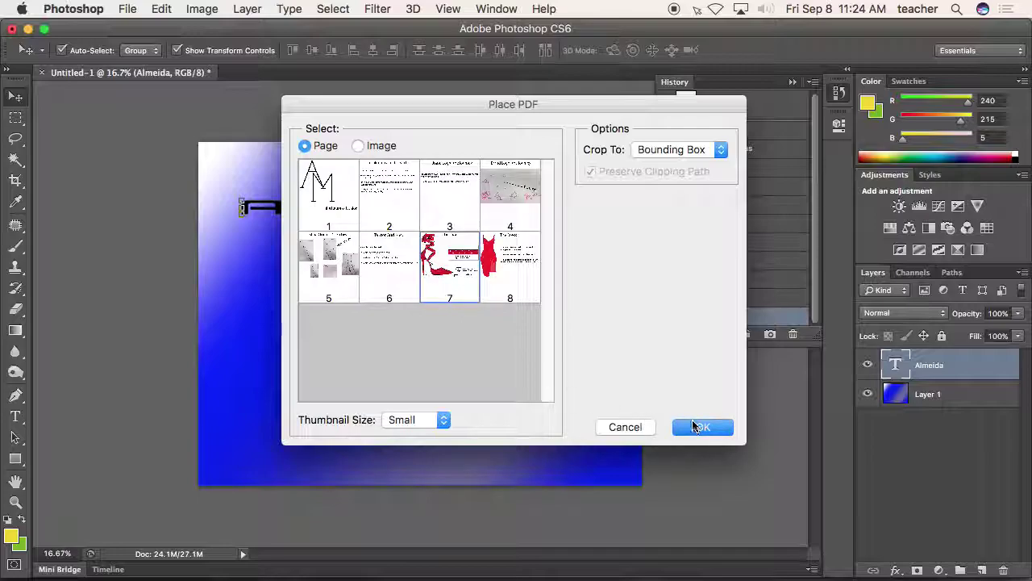
{"action": "left_click", "coordinate": [700, 427]}
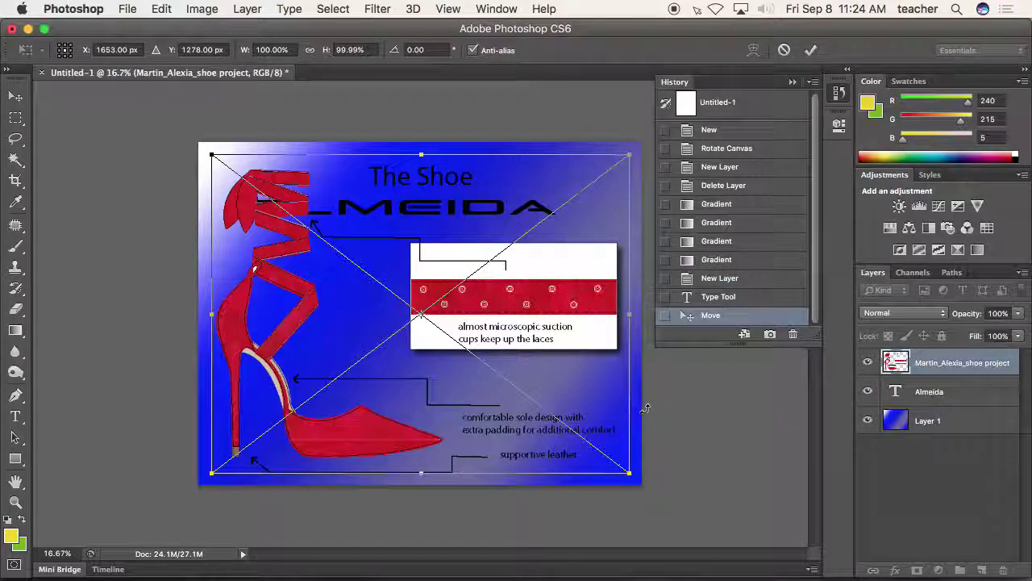
{"action": "key", "text": "Return"}
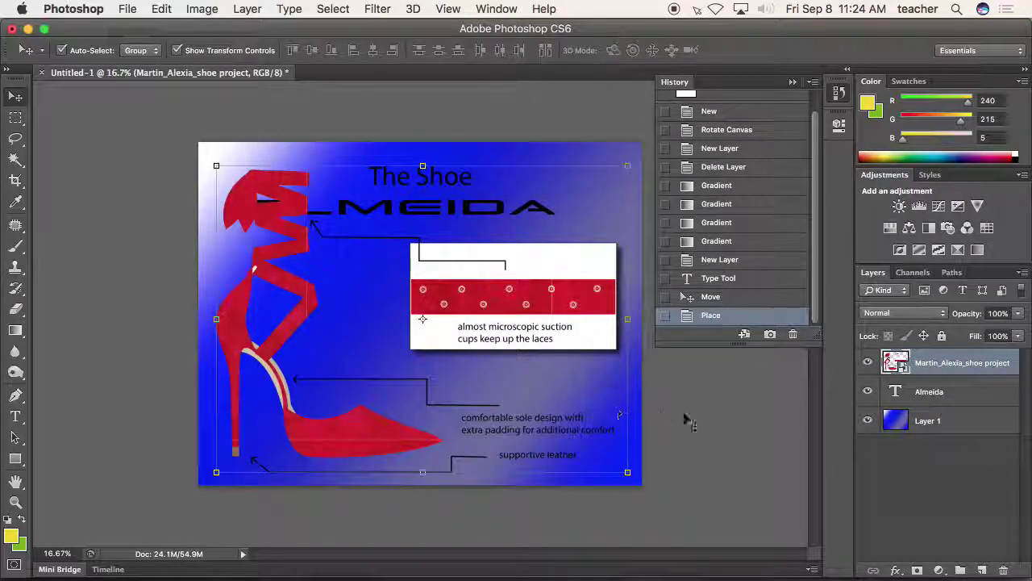
{"action": "left_click", "coordinate": [868, 392]}
{"action": "left_click", "coordinate": [868, 420]}
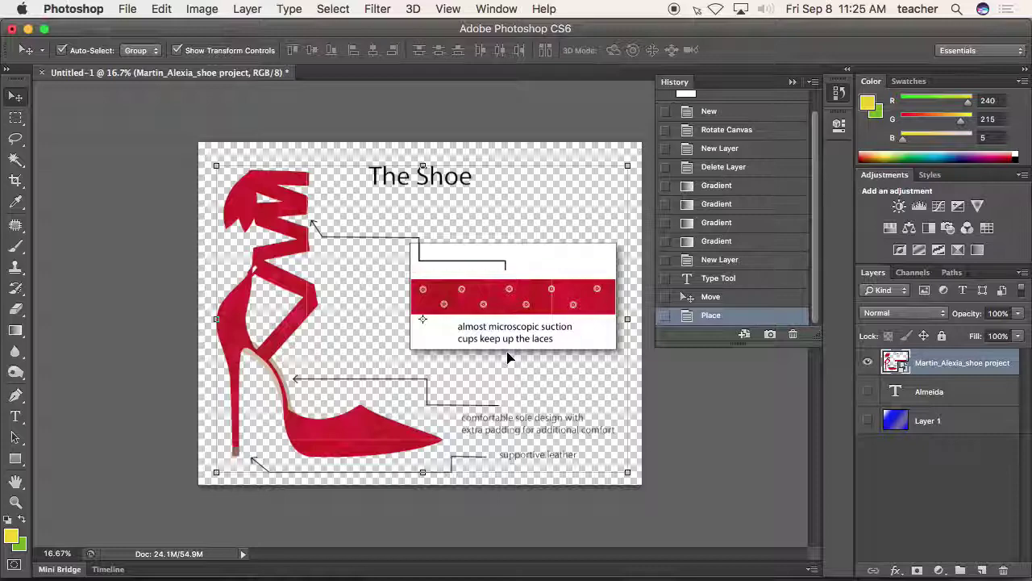
Set the Eraser to the hard round brush with 100% hardness and a size of 77 px.
{"action": "left_click", "coordinate": [16, 311]}
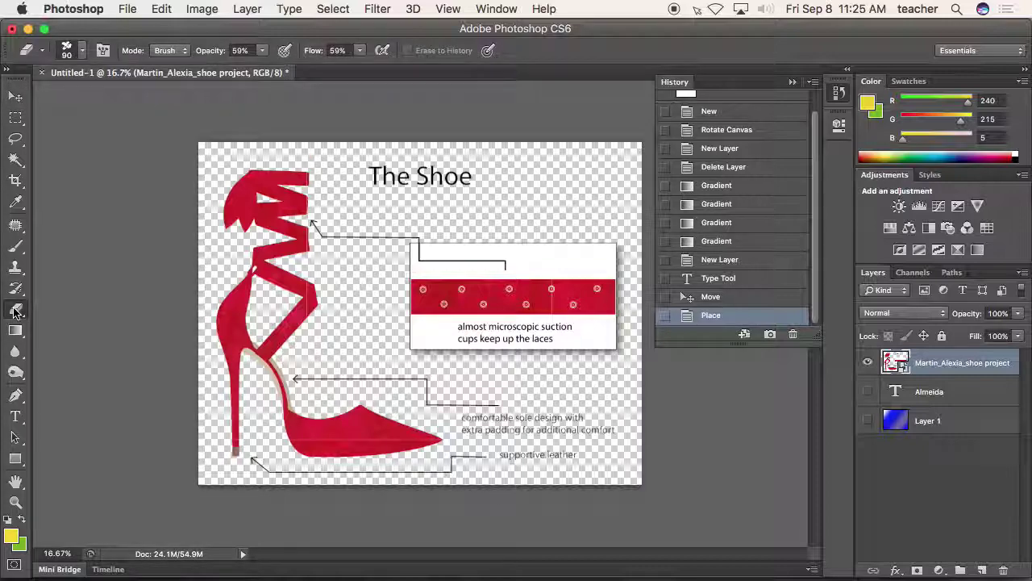
{"action": "left_click", "coordinate": [81, 50]}
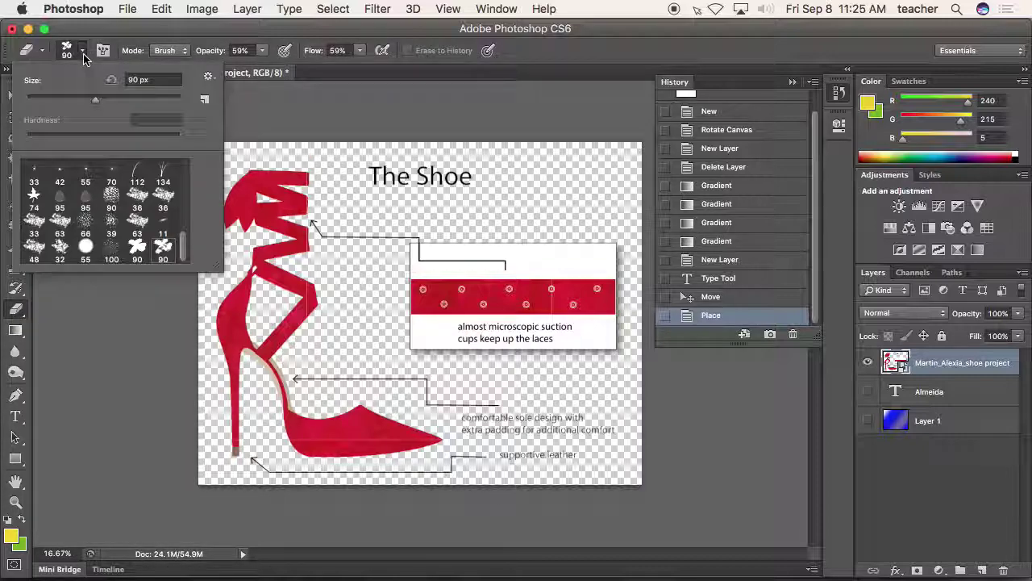
{"action": "left_click_drag", "start_coordinate": [176, 242], "coordinate": [185, 166]}
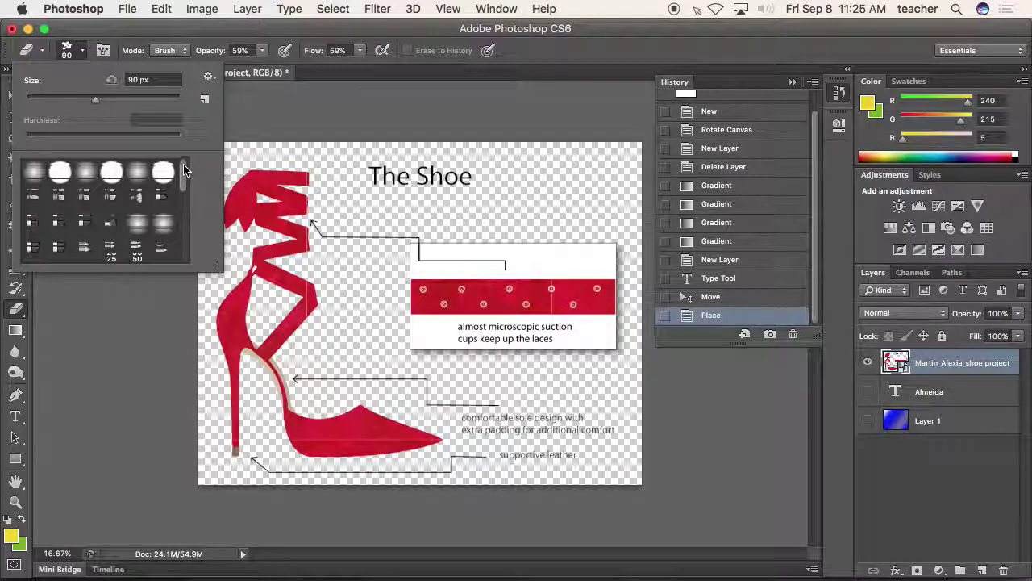
{"action": "left_click", "coordinate": [62, 172]}
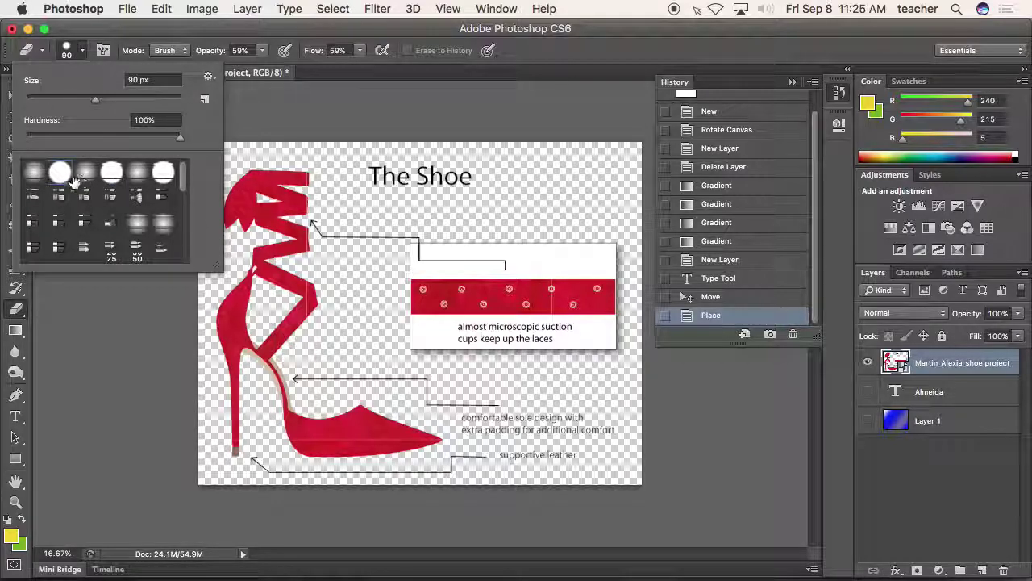
{"action": "left_click_drag", "start_coordinate": [96, 99], "coordinate": [88, 106]}
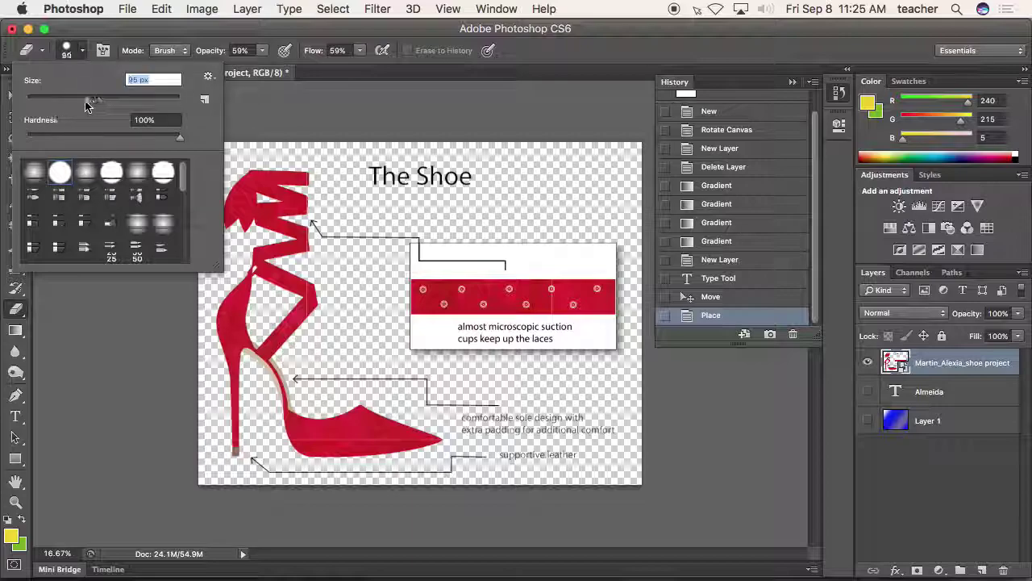
Rasterize the placed shoe layer for erasing and check its layer options.
{"action": "left_click", "coordinate": [373, 220]}
{"action": "left_click", "coordinate": [372, 220]}
{"action": "left_click", "coordinate": [636, 228]}
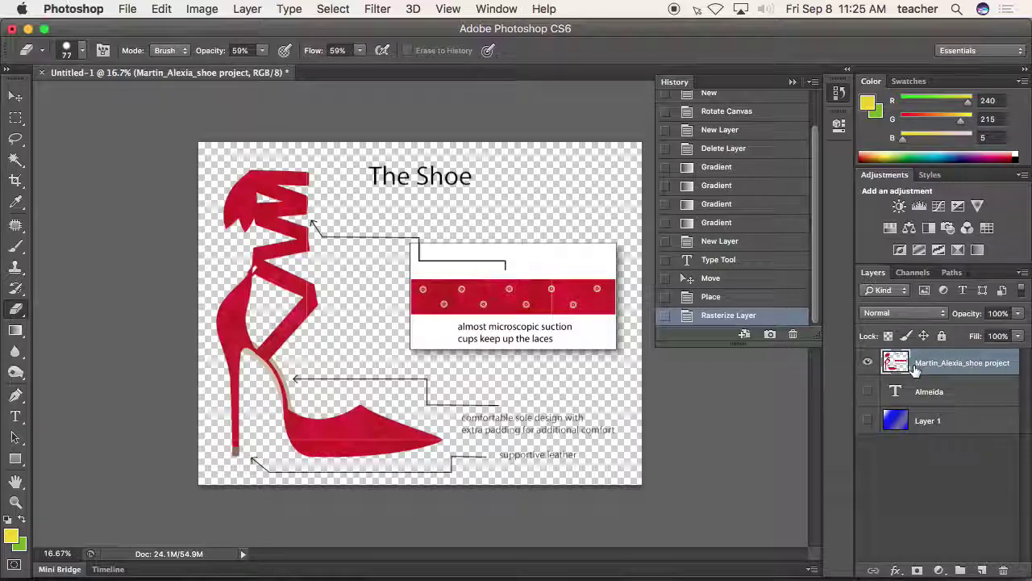
{"action": "right_click", "coordinate": [923, 370]}
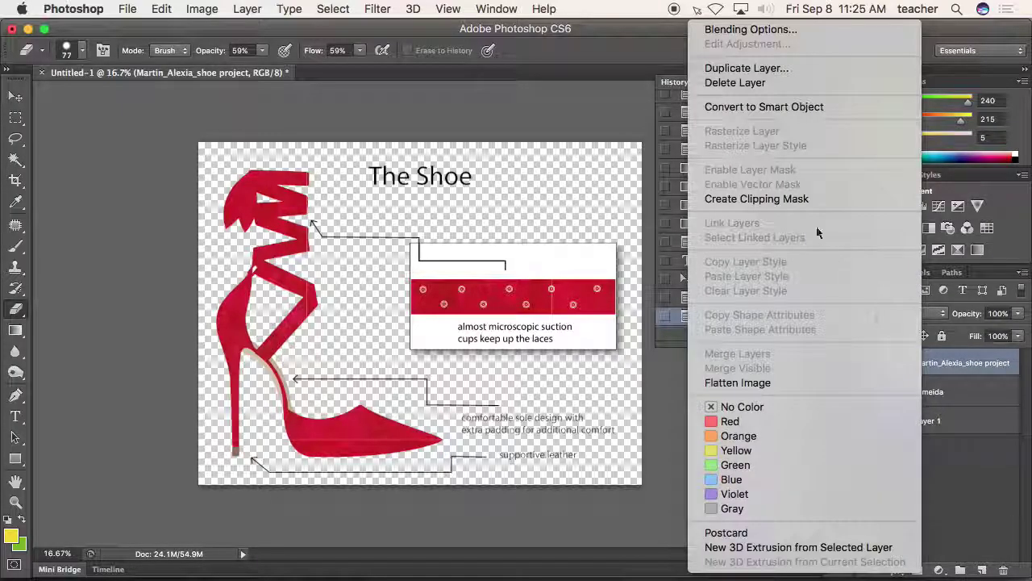
{"action": "left_click", "coordinate": [631, 240]}
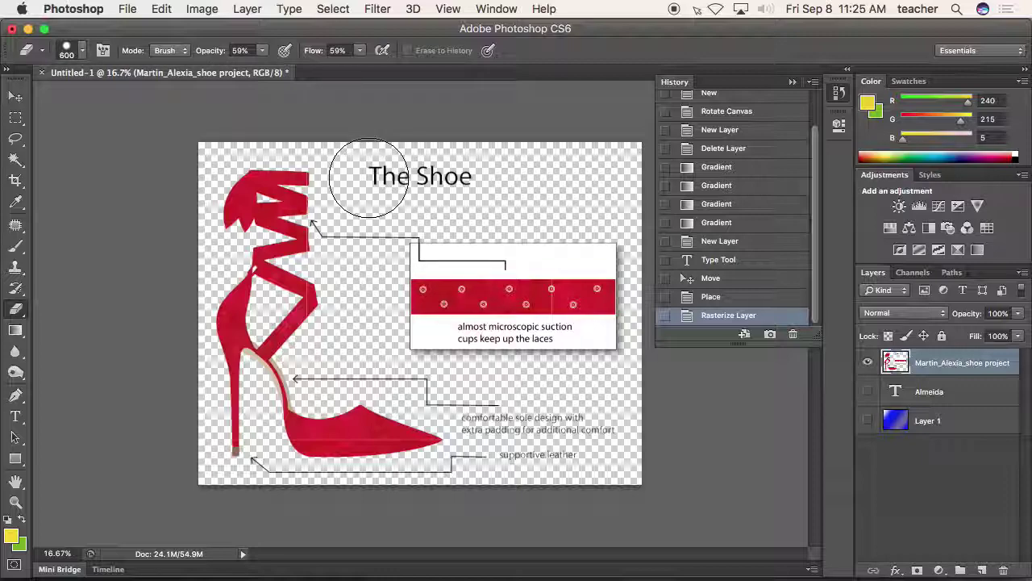
Try different eraser brush sizes and dab the eraser once on the title The Shoe.
{"action": "key", "text": "bracketleft"}
{"action": "key", "text": "bracketleft"}
{"action": "key", "text": "bracketright"}
{"action": "key", "text": "bracketright"}
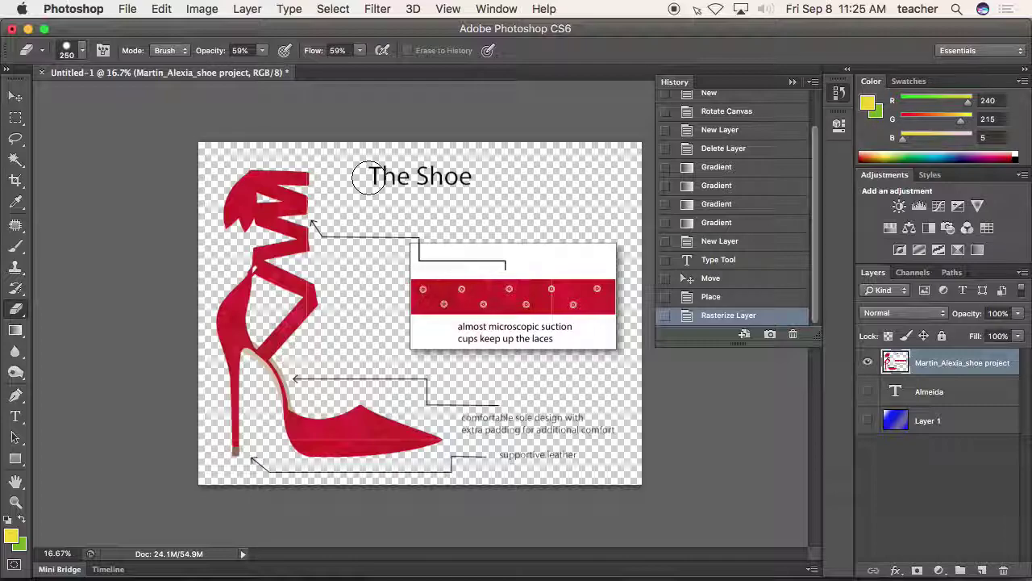
{"action": "left_click", "coordinate": [84, 52]}
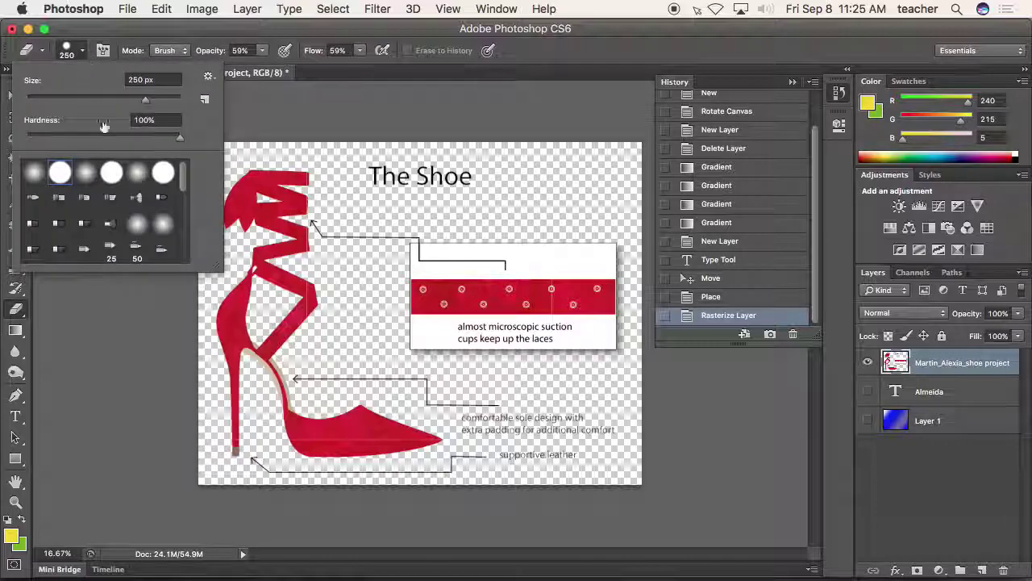
{"action": "left_click_drag", "start_coordinate": [143, 107], "coordinate": [100, 108]}
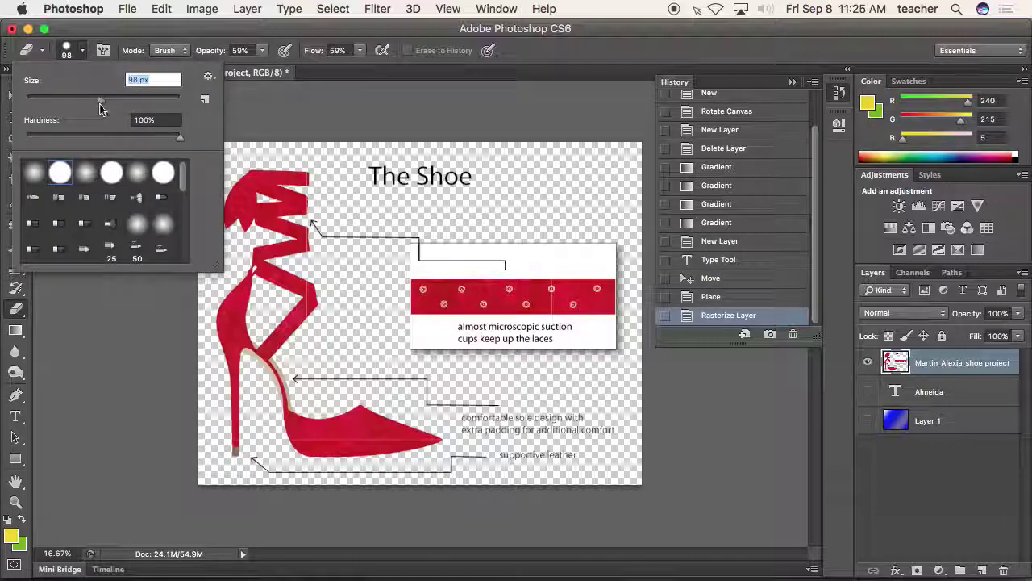
{"action": "left_click", "coordinate": [400, 189]}
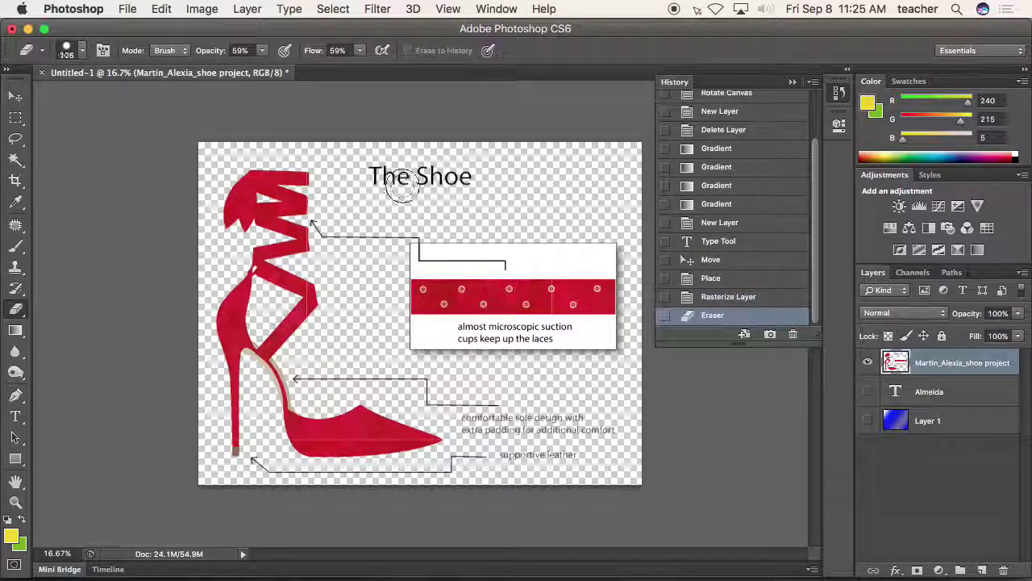
Shrink the eraser brush stepwise to under 125 px and enlarge it again to 250 px.
{"action": "key", "text": "bracketleft"}
{"action": "key", "text": "bracketleft"}
{"action": "key", "text": "bracketleft"}
{"action": "key", "text": "bracketleft"}
{"action": "key", "text": "bracketleft"}
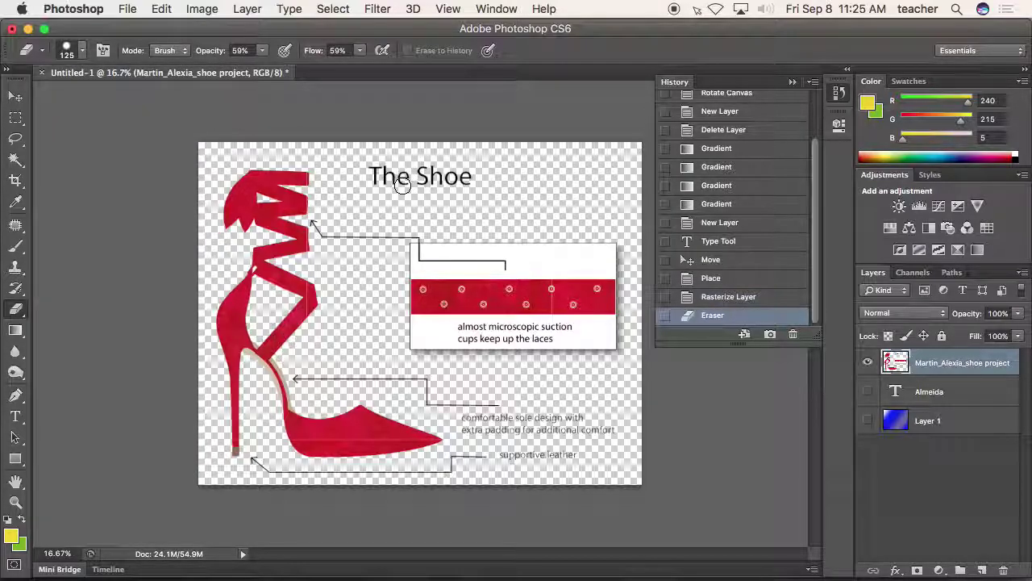
{"action": "key", "text": "bracketleft"}
{"action": "key", "text": "bracketright"}
{"action": "key", "text": "bracketright"}
{"action": "key", "text": "bracketright"}
{"action": "key", "text": "bracketright"}
{"action": "key", "text": "bracketright"}
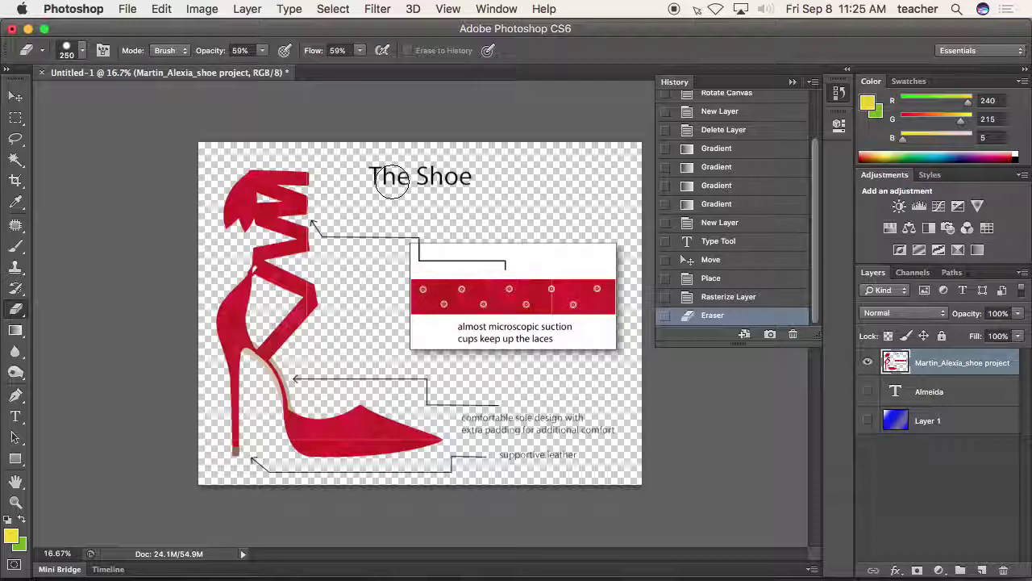
Erase the title The Shoe and the right part of the lace detail picture, raising eraser opacity and flow to 100%.
{"action": "mouse_move", "coordinate": [380, 183]}
{"action": "left_mouse_down"}
{"action": "mouse_move", "coordinate": [450, 177]}
{"action": "mouse_move", "coordinate": [441, 178]}
{"action": "left_mouse_up"}
{"action": "left_click", "coordinate": [263, 51]}
{"action": "left_click_drag", "start_coordinate": [266, 65], "coordinate": [413, 75]}
{"action": "left_click", "coordinate": [360, 50]}
{"action": "left_click_drag", "start_coordinate": [379, 173], "coordinate": [392, 182]}
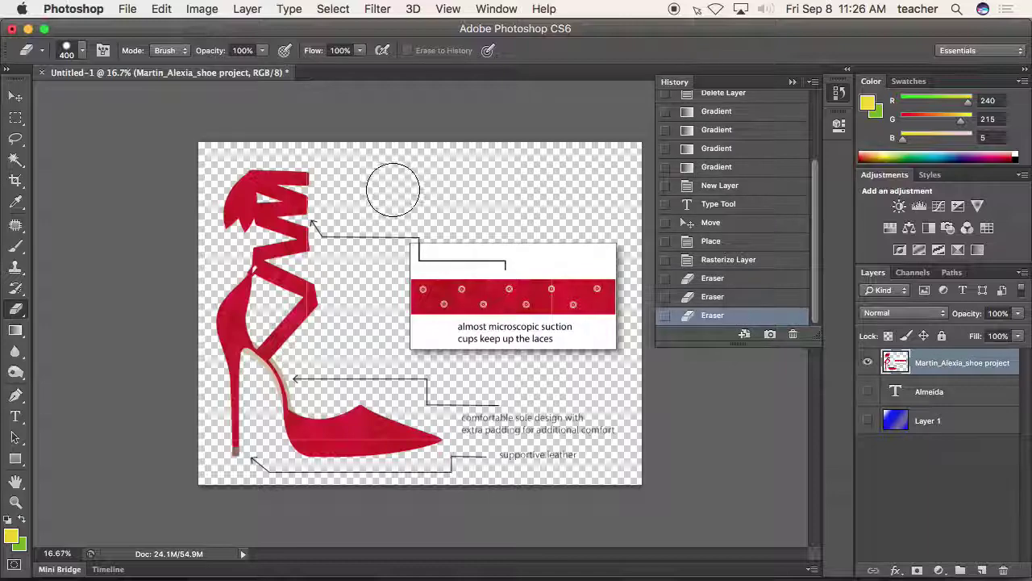
{"action": "mouse_move", "coordinate": [611, 223]}
{"action": "left_mouse_down"}
{"action": "mouse_move", "coordinate": [609, 353]}
{"action": "mouse_move", "coordinate": [582, 251]}
{"action": "mouse_move", "coordinate": [574, 352]}
{"action": "mouse_move", "coordinate": [544, 256]}
{"action": "mouse_move", "coordinate": [541, 341]}
{"action": "left_mouse_up"}
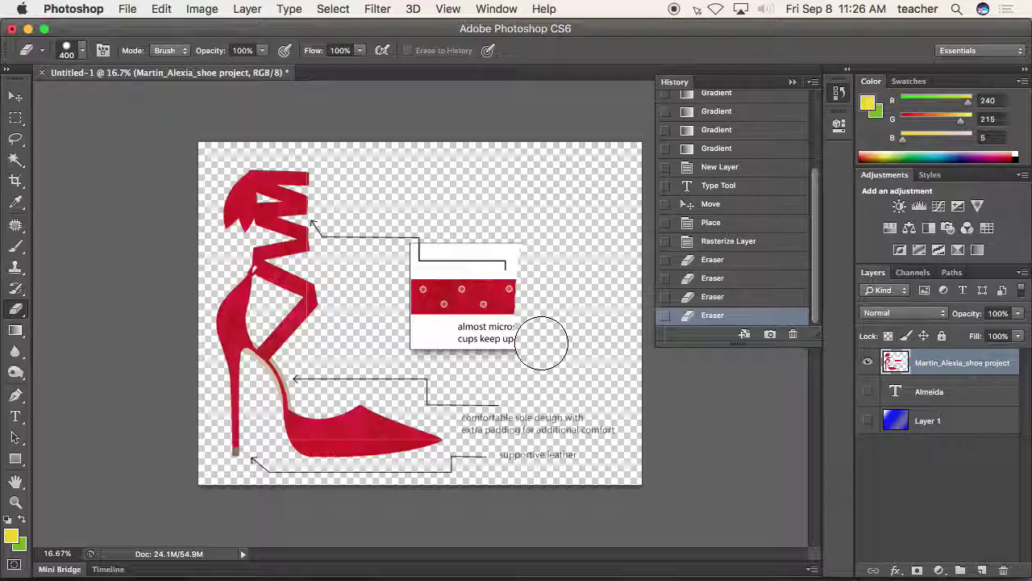
Lasso the remaining detail picture, arrows and captions around the shoe, delete them and clear the selection.
{"action": "left_click", "coordinate": [14, 140]}
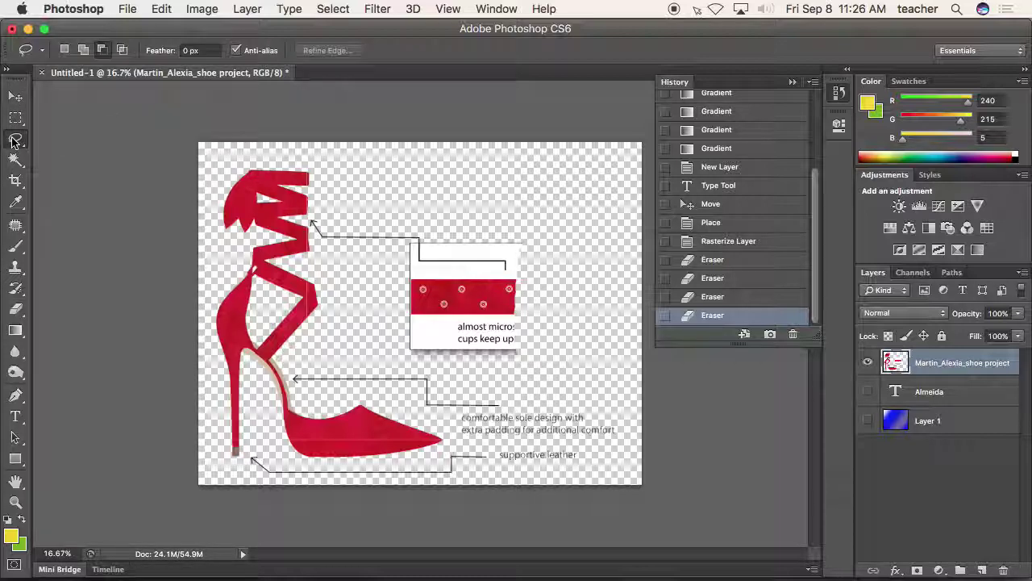
{"action": "mouse_move", "coordinate": [14, 141]}
{"action": "left_mouse_down"}
{"action": "mouse_move", "coordinate": [48, 135]}
{"action": "mouse_move", "coordinate": [69, 169]}
{"action": "mouse_move", "coordinate": [81, 135]}
{"action": "left_mouse_up"}
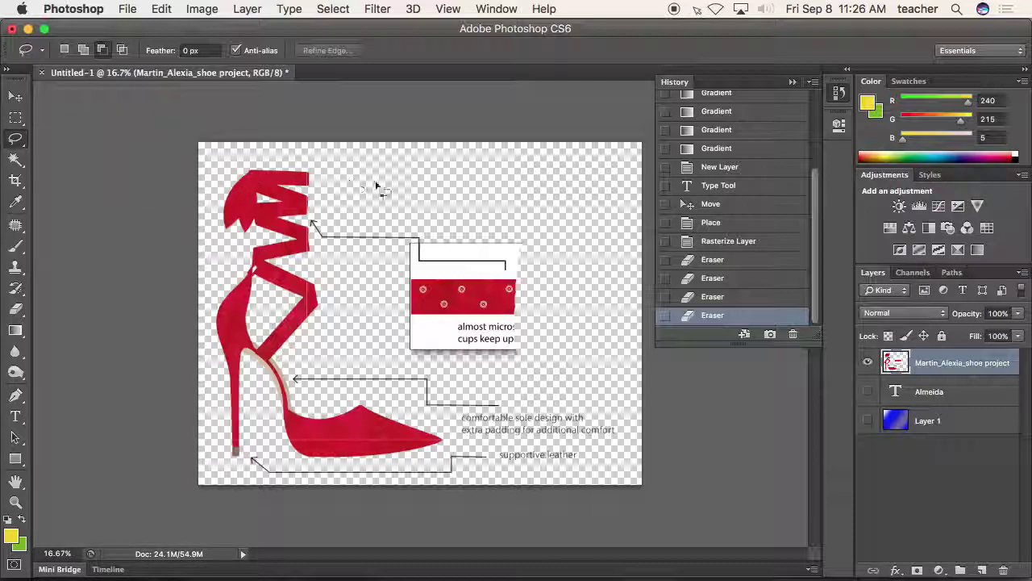
{"action": "mouse_move", "coordinate": [491, 185]}
{"action": "left_mouse_down"}
{"action": "mouse_move", "coordinate": [583, 226]}
{"action": "mouse_move", "coordinate": [614, 283]}
{"action": "mouse_move", "coordinate": [633, 417]}
{"action": "mouse_move", "coordinate": [626, 447]}
{"action": "mouse_move", "coordinate": [601, 475]}
{"action": "mouse_move", "coordinate": [413, 500]}
{"action": "left_mouse_up"}
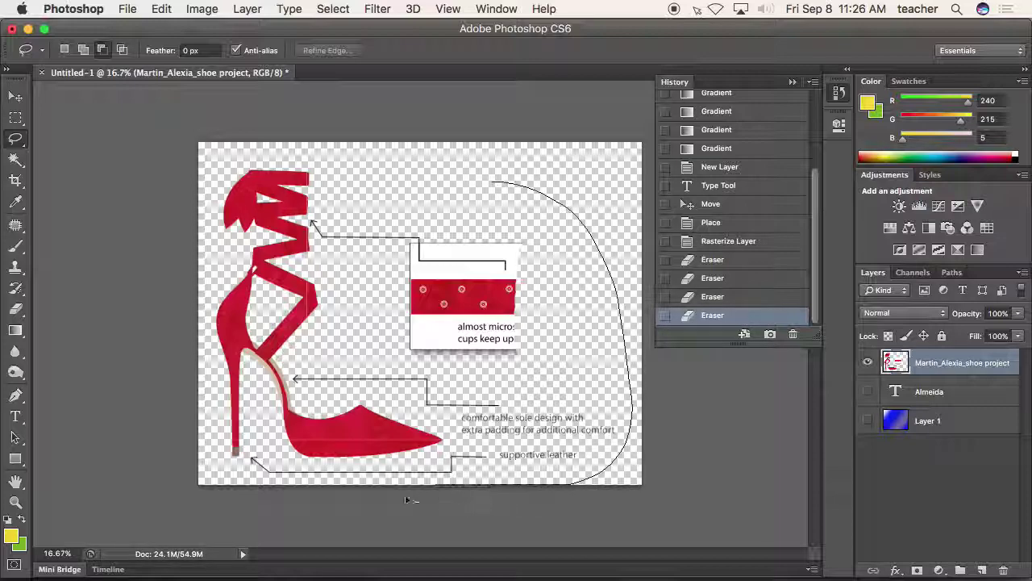
{"action": "mouse_move", "coordinate": [300, 500]}
{"action": "left_mouse_down"}
{"action": "mouse_move", "coordinate": [246, 466]}
{"action": "mouse_move", "coordinate": [248, 457]}
{"action": "mouse_move", "coordinate": [380, 466]}
{"action": "mouse_move", "coordinate": [450, 443]}
{"action": "mouse_move", "coordinate": [444, 425]}
{"action": "mouse_move", "coordinate": [416, 412]}
{"action": "mouse_move", "coordinate": [310, 398]}
{"action": "mouse_move", "coordinate": [291, 384]}
{"action": "mouse_move", "coordinate": [326, 342]}
{"action": "mouse_move", "coordinate": [321, 250]}
{"action": "left_mouse_up"}
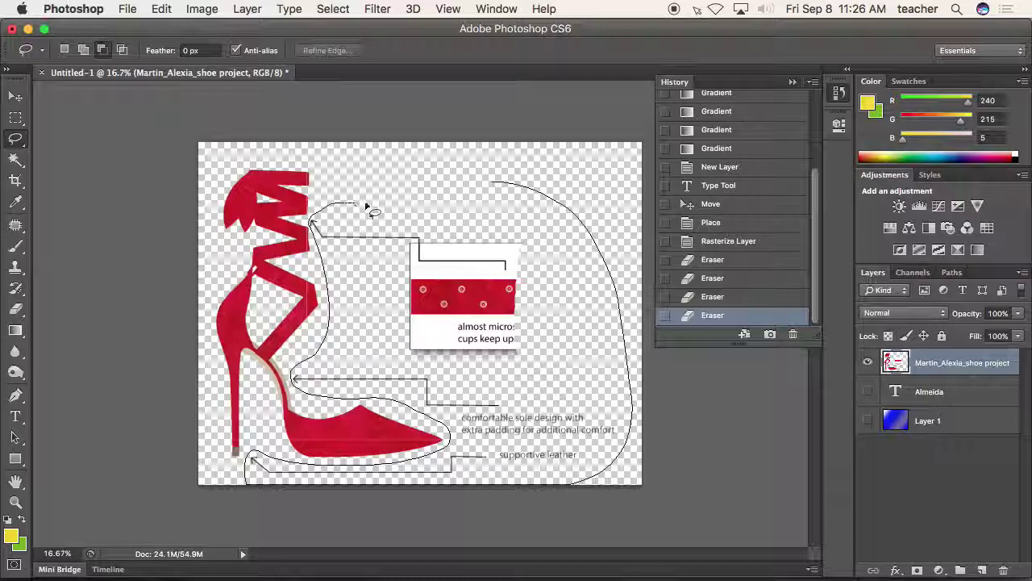
{"action": "mouse_move", "coordinate": [454, 184]}
{"action": "left_mouse_down"}
{"action": "mouse_move", "coordinate": [495, 187]}
{"action": "mouse_move", "coordinate": [538, 208]}
{"action": "left_mouse_up"}
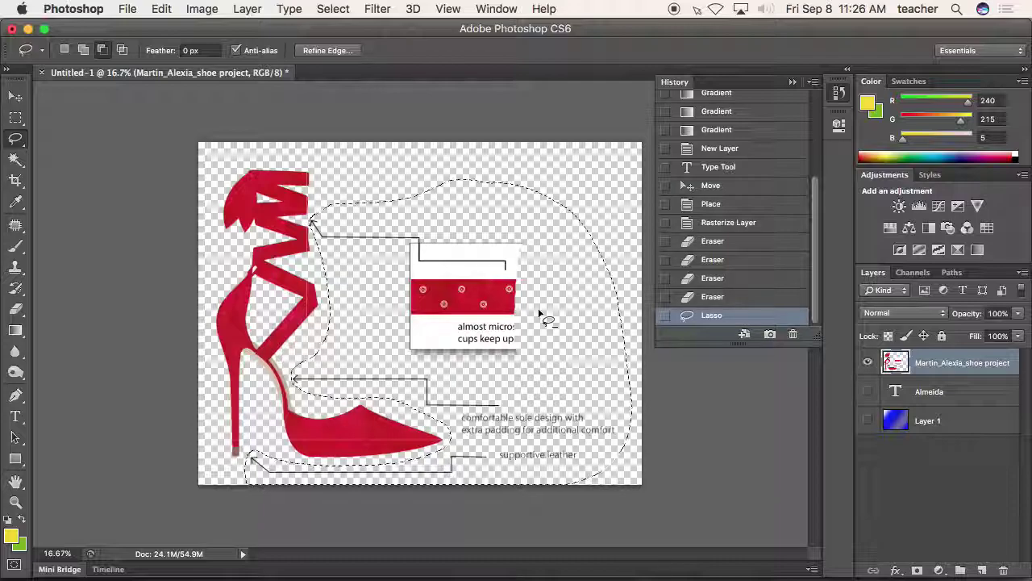
{"action": "key", "text": "Delete"}
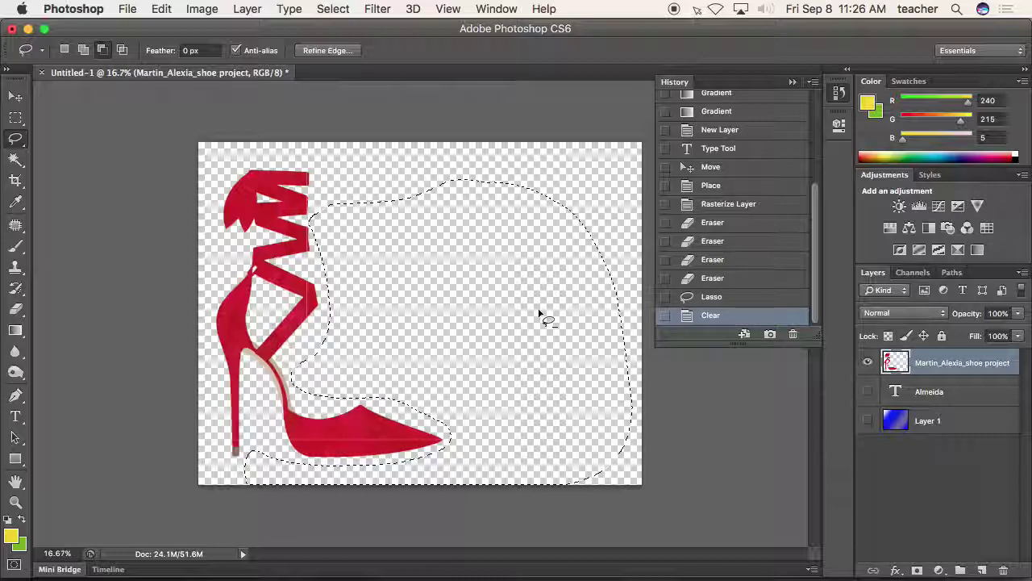
{"action": "key", "text": "super+d"}
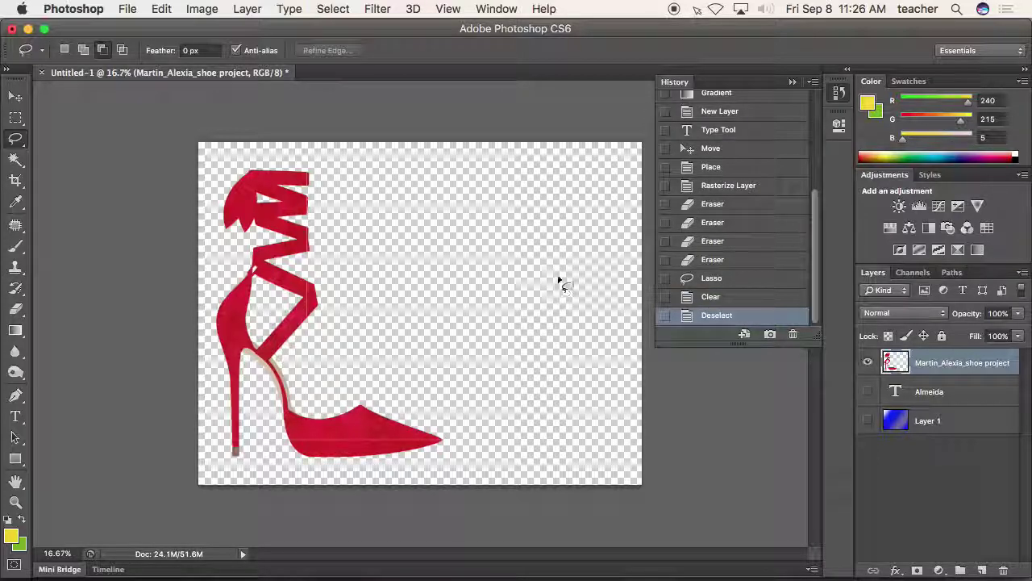
Try the Polygonal Lasso by outlining the empty area to the right of the red shoe, and clear the selection.
{"action": "left_click_drag", "start_coordinate": [18, 140], "coordinate": [71, 152]}
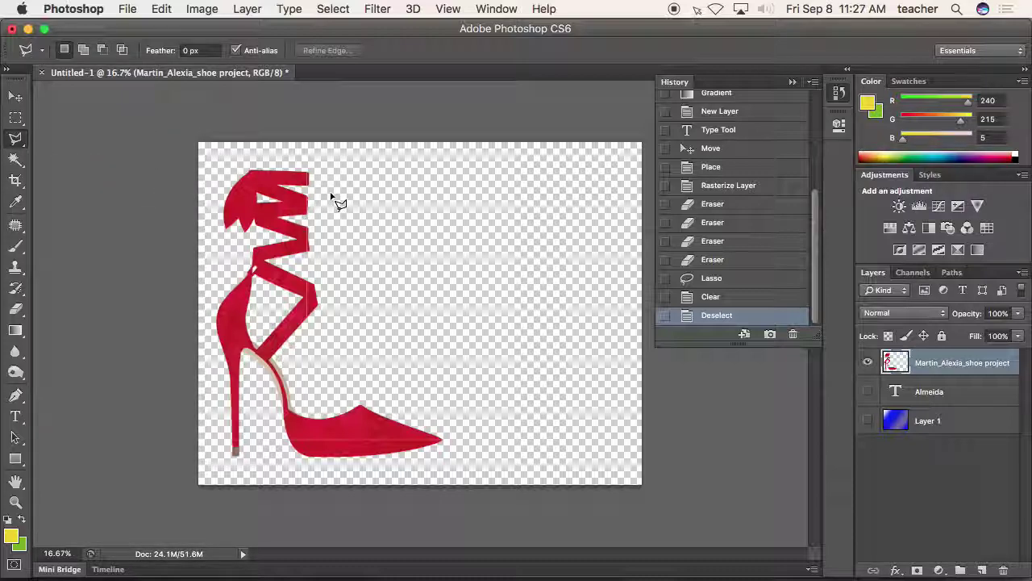
{"action": "left_click", "coordinate": [331, 189]}
{"action": "left_click", "coordinate": [588, 182]}
{"action": "left_click", "coordinate": [631, 242]}
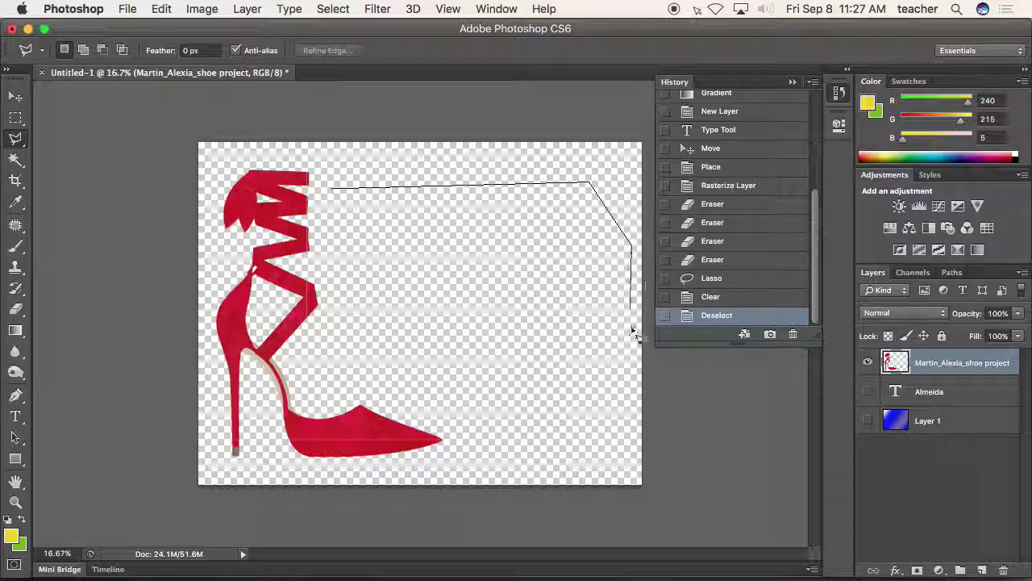
{"action": "left_click", "coordinate": [640, 465]}
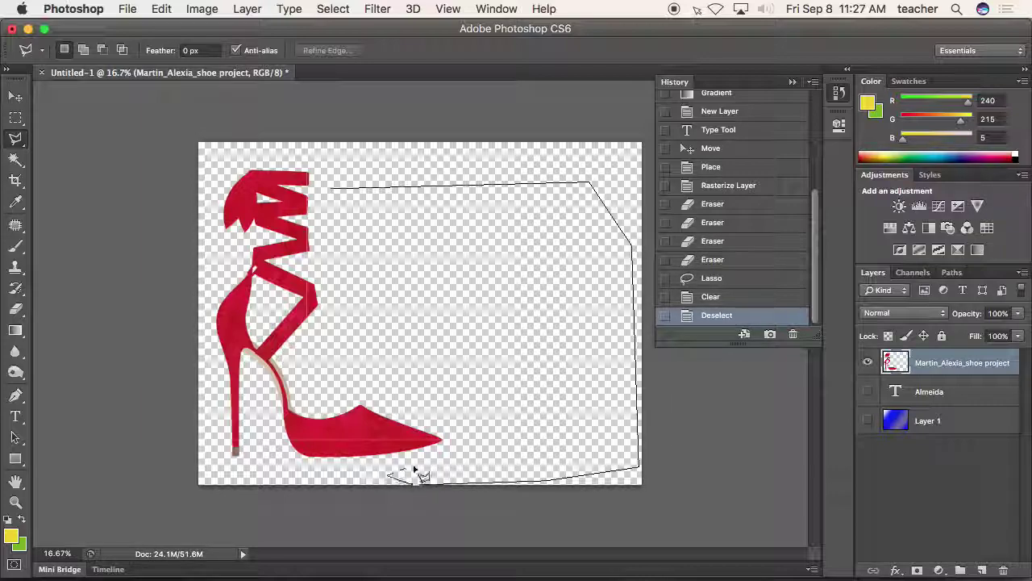
{"action": "left_click", "coordinate": [353, 373]}
{"action": "left_click", "coordinate": [322, 266]}
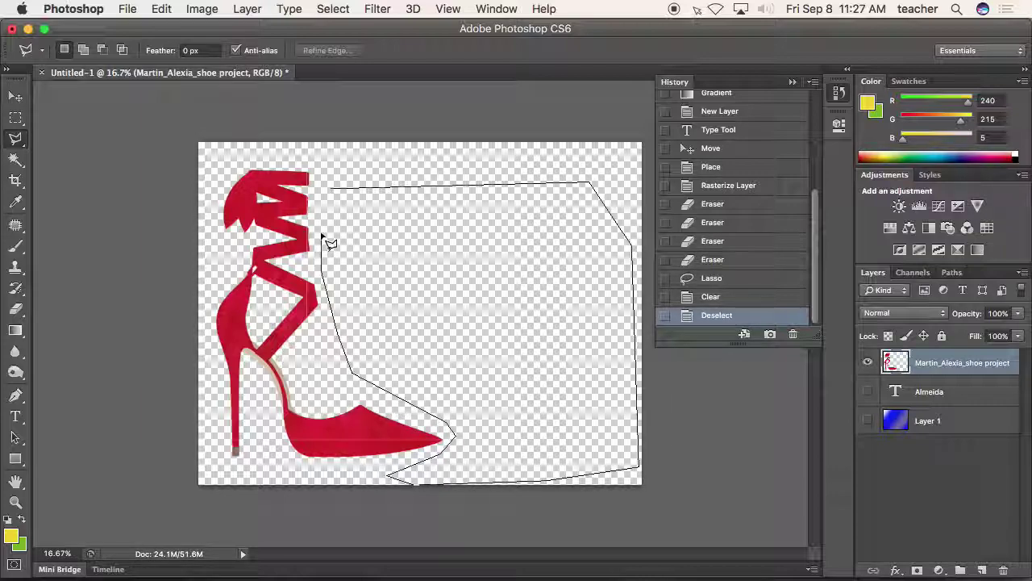
{"action": "left_click", "coordinate": [331, 192]}
{"action": "left_click", "coordinate": [331, 191]}
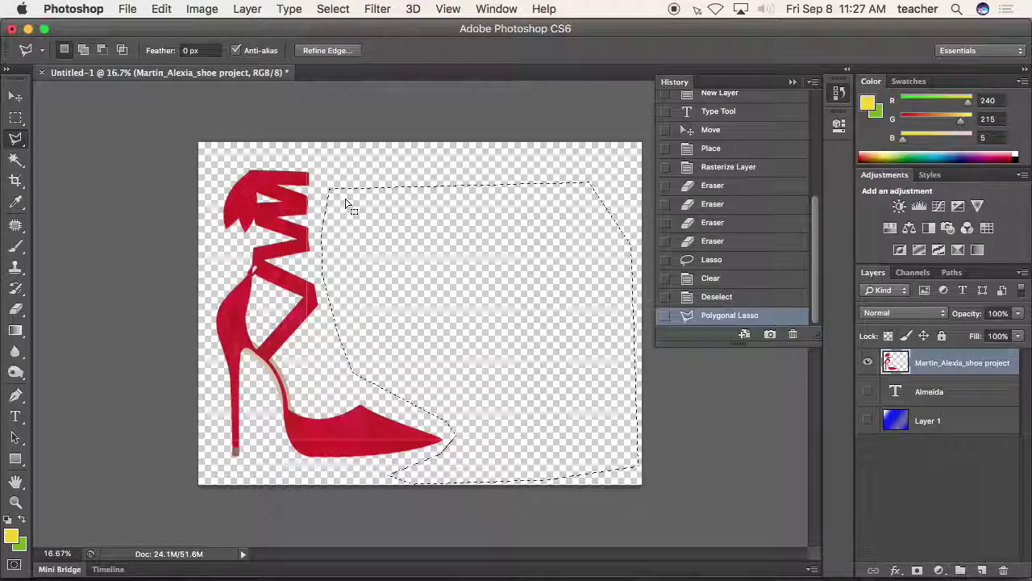
{"action": "key", "text": "super+d"}
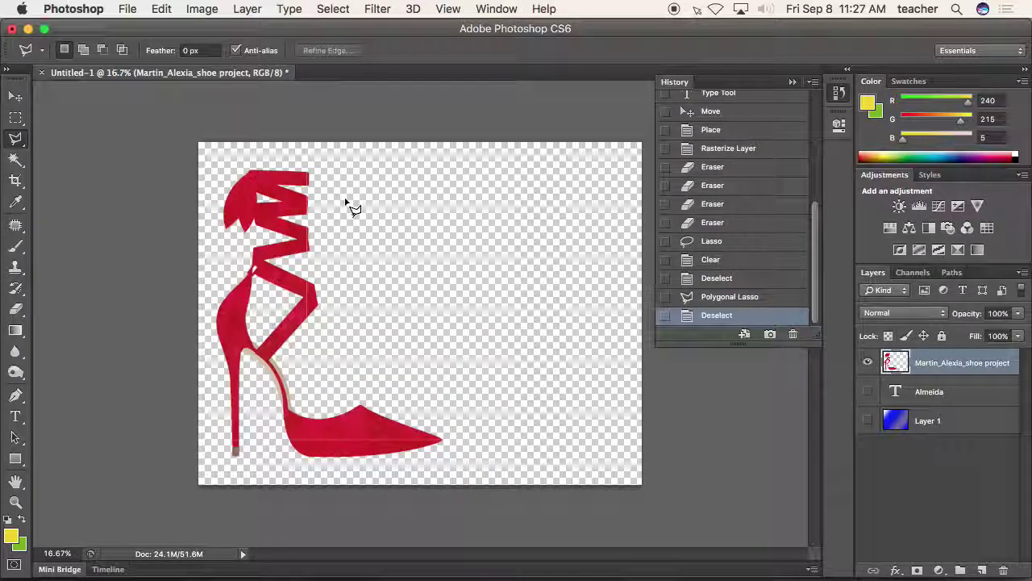
Move the red shoe layer slightly to the right on the canvas.
{"action": "key", "text": "v"}
{"action": "left_click_drag", "start_coordinate": [292, 211], "coordinate": [325, 211]}
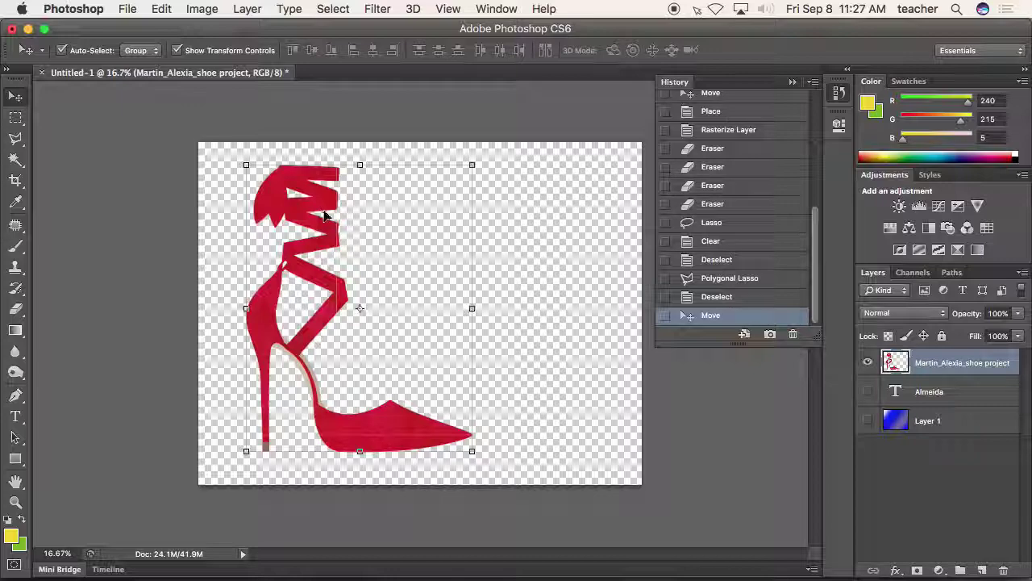
{"action": "mouse_move", "coordinate": [327, 212]}
{"action": "left_mouse_down"}
{"action": "mouse_move", "coordinate": [323, 165]}
{"action": "mouse_move", "coordinate": [316, 212]}
{"action": "left_mouse_up"}
Switch to Chrome, limit the Google image results to Large and search for nike running shoes.
{"action": "mouse_move", "coordinate": [259, 571]}
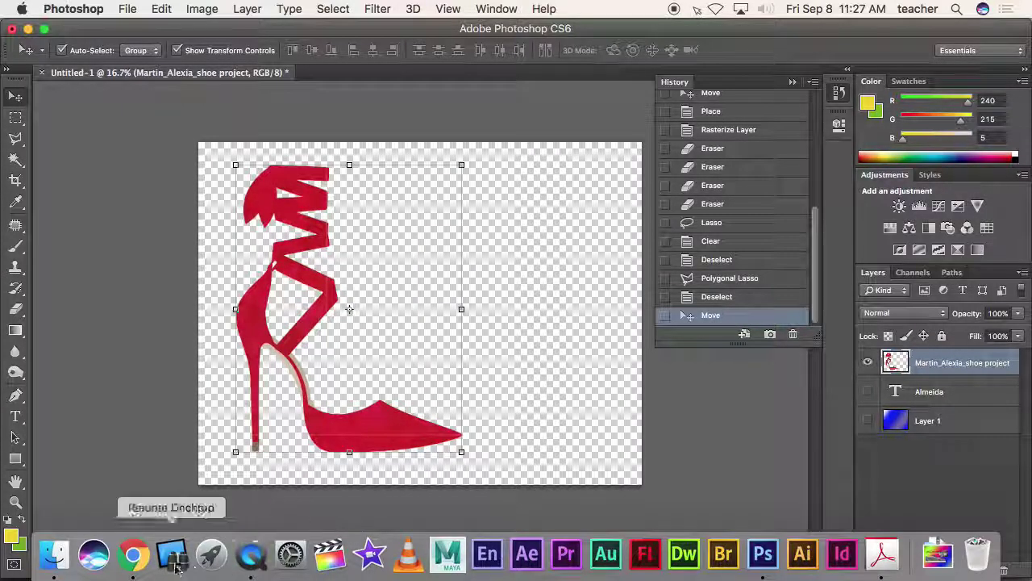
{"action": "left_click", "coordinate": [142, 565]}
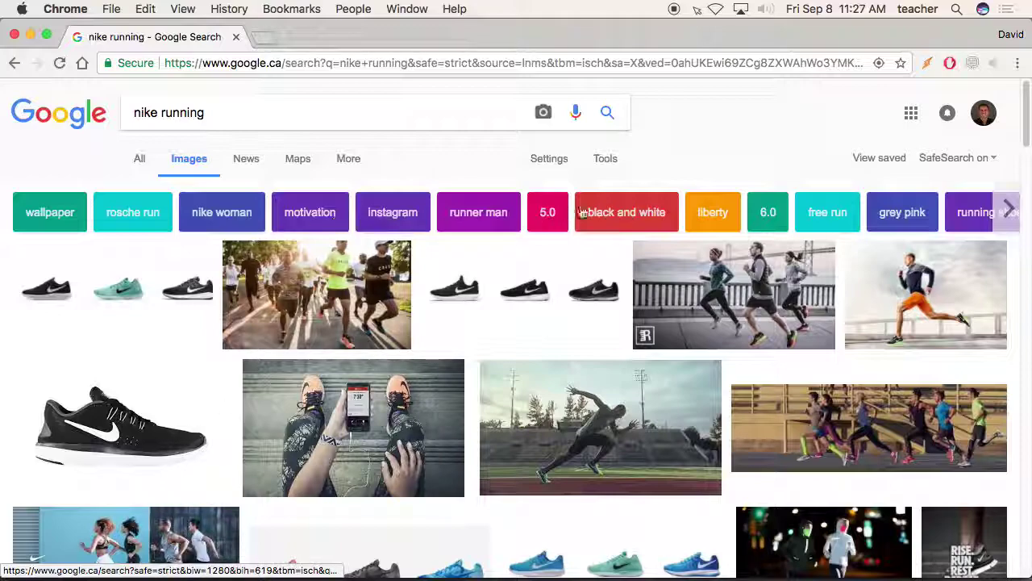
{"action": "left_click", "coordinate": [604, 159]}
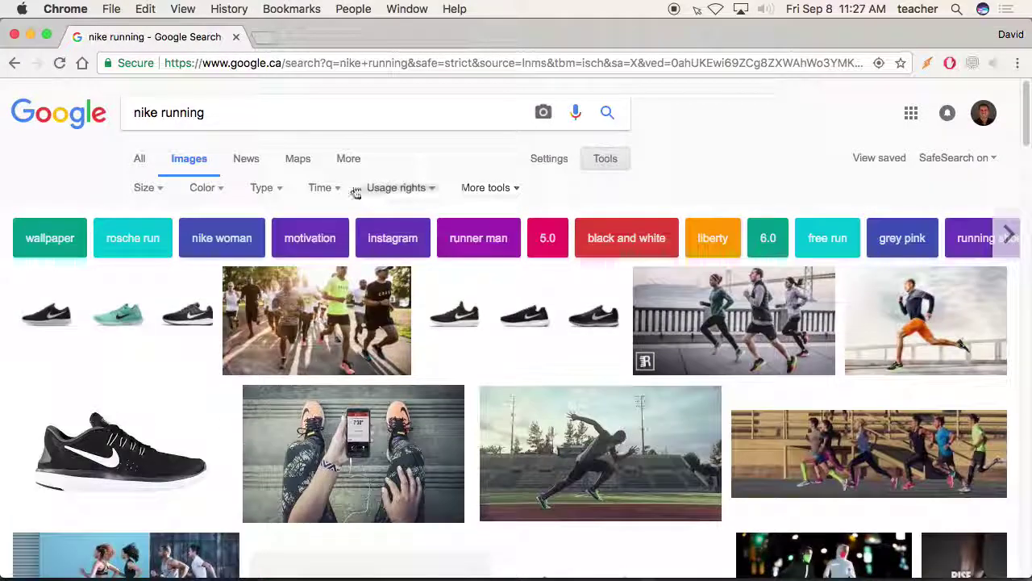
{"action": "left_click", "coordinate": [160, 190]}
{"action": "left_click", "coordinate": [150, 237]}
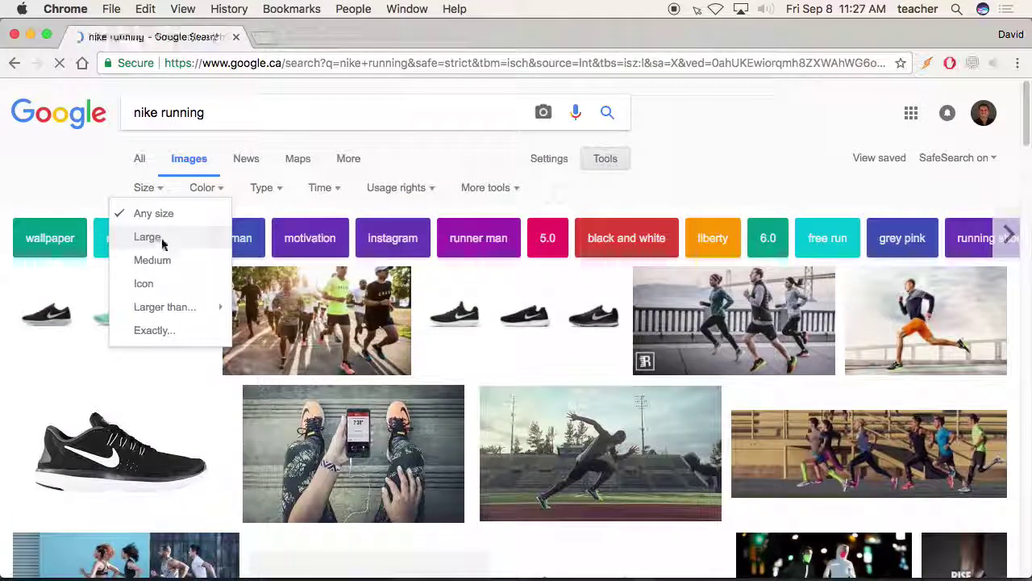
{"action": "left_click", "coordinate": [258, 125]}
{"action": "type", "text": "shoes"}
{"action": "key", "text": "Return"}
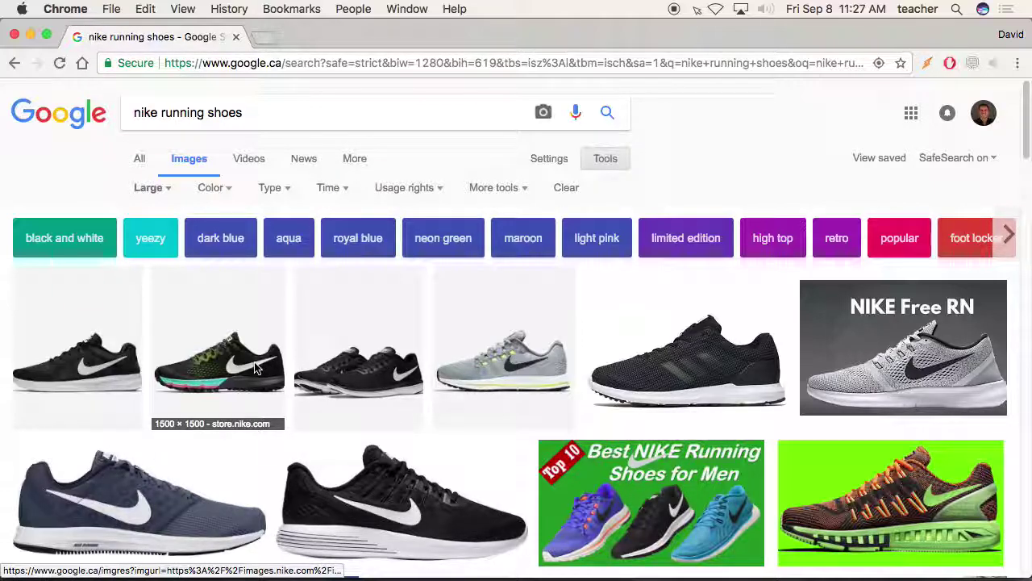
Open the Nike Air Zoom Terra Kiger 4 picture at full size and save it as a JPEG image in Downloads.
{"action": "left_click", "coordinate": [254, 367]}
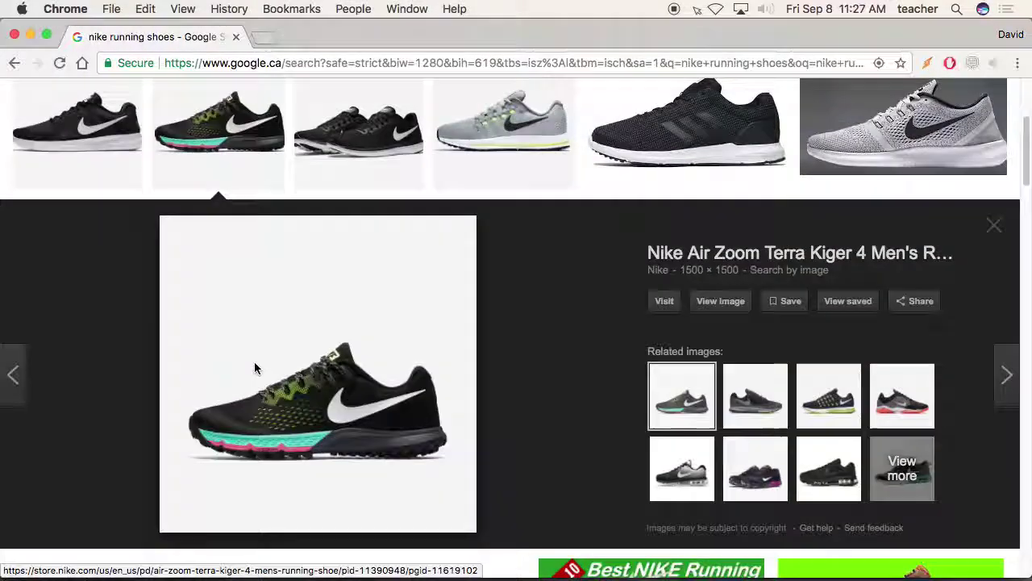
{"action": "left_click", "coordinate": [717, 312]}
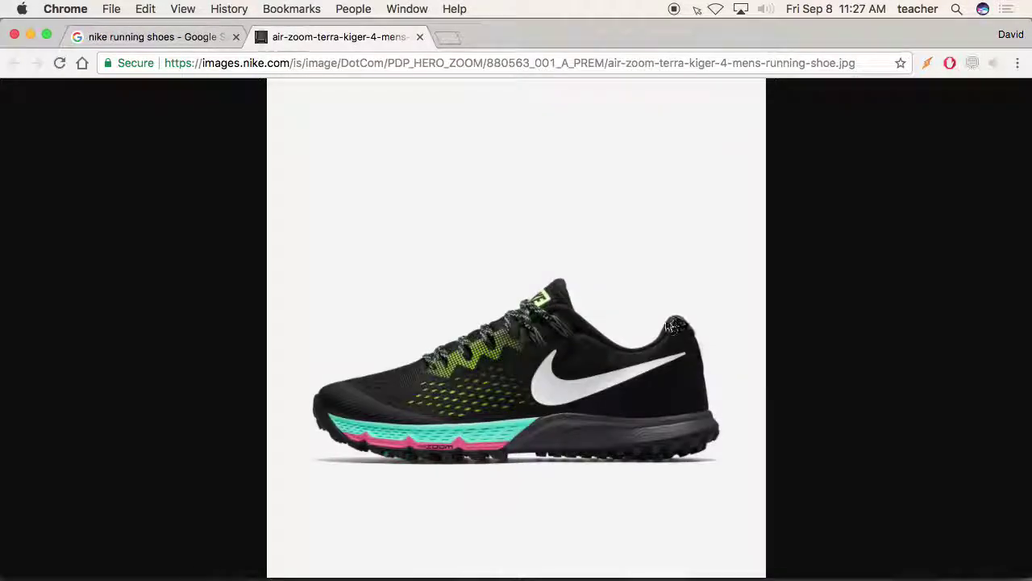
{"action": "right_click", "coordinate": [652, 320]}
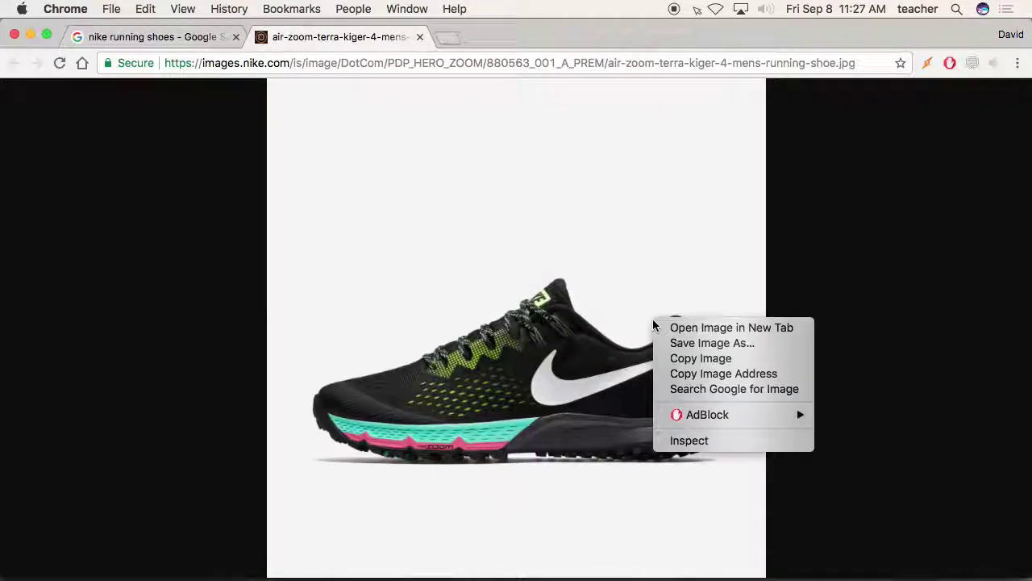
{"action": "left_click", "coordinate": [690, 340]}
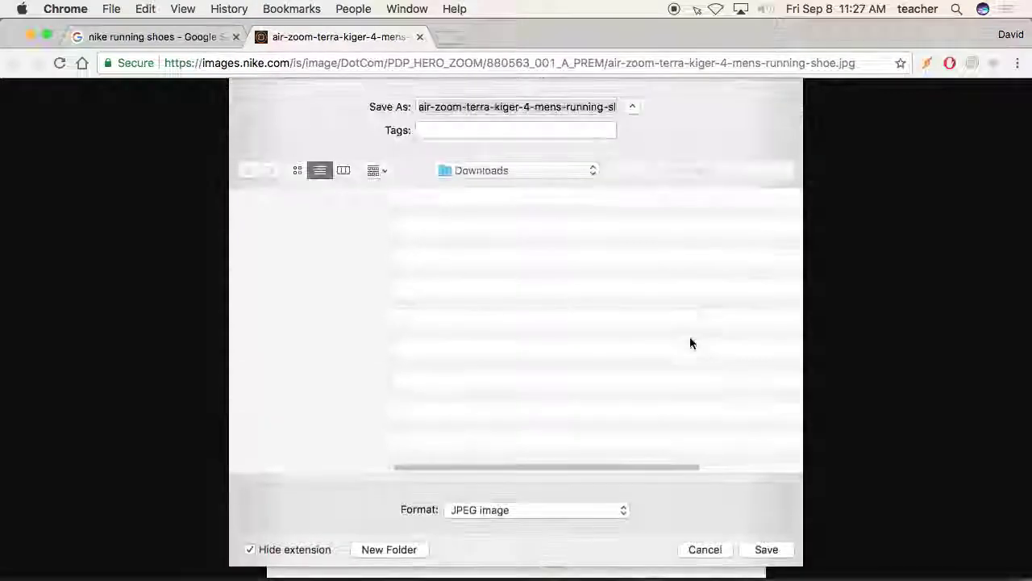
{"action": "left_click", "coordinate": [770, 549]}
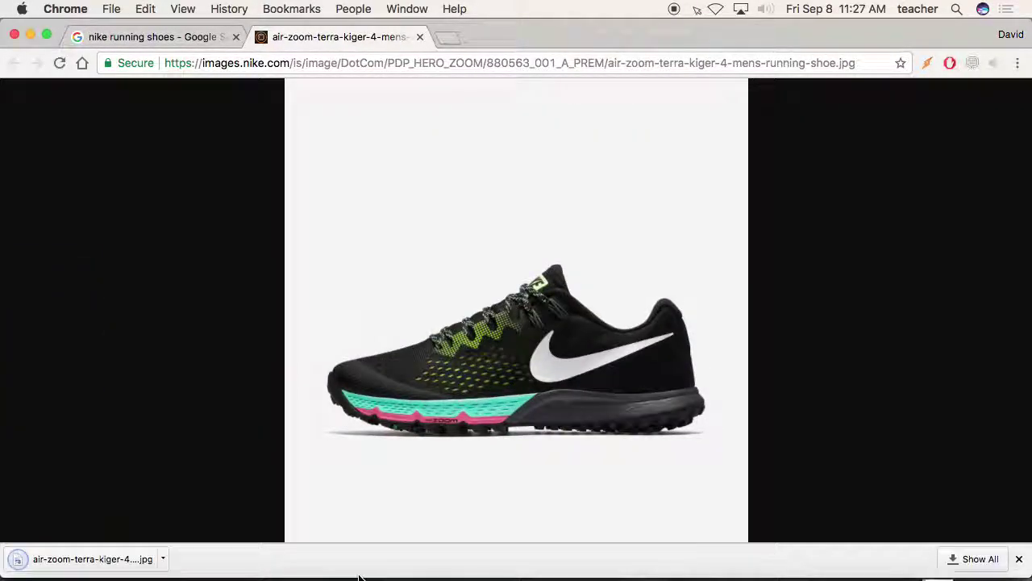
Switch to Photoshop, open air-zoom-terra-kiger-4-mens-running-shoe.jpg from Downloads and convert its locked Background into a regular layer.
{"action": "mouse_move", "coordinate": [333, 579]}
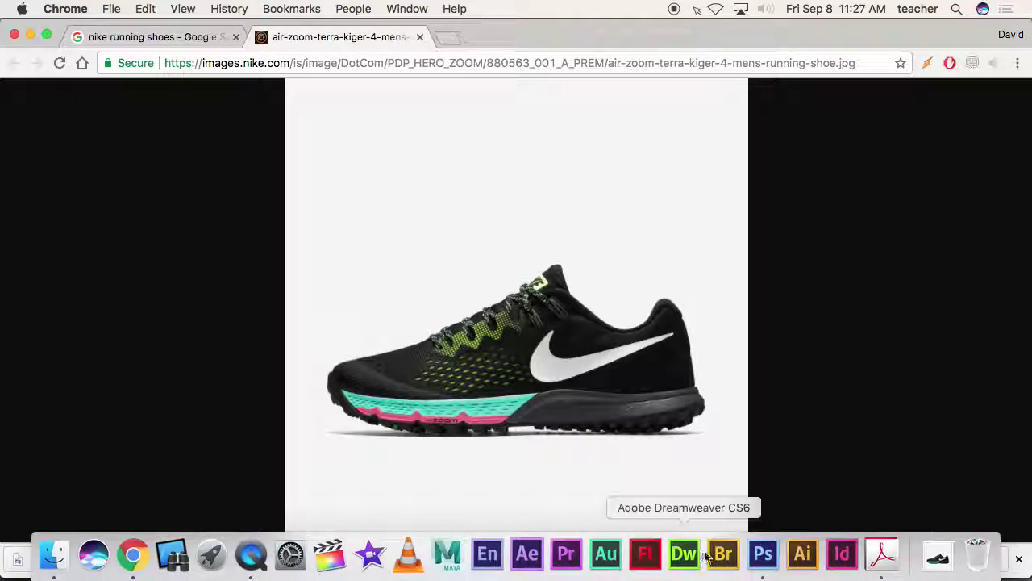
{"action": "left_click", "coordinate": [762, 553]}
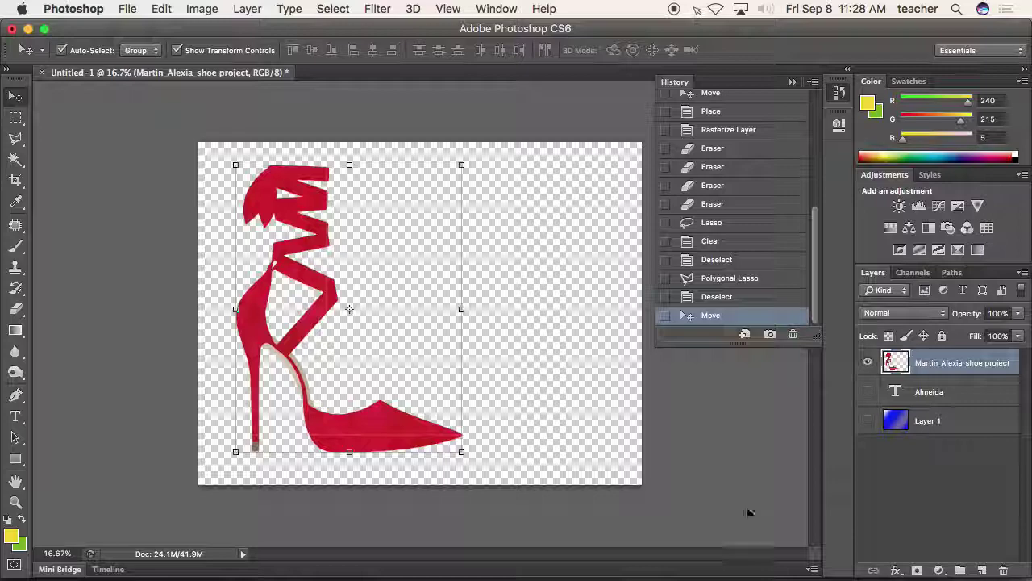
{"action": "left_click", "coordinate": [127, 9]}
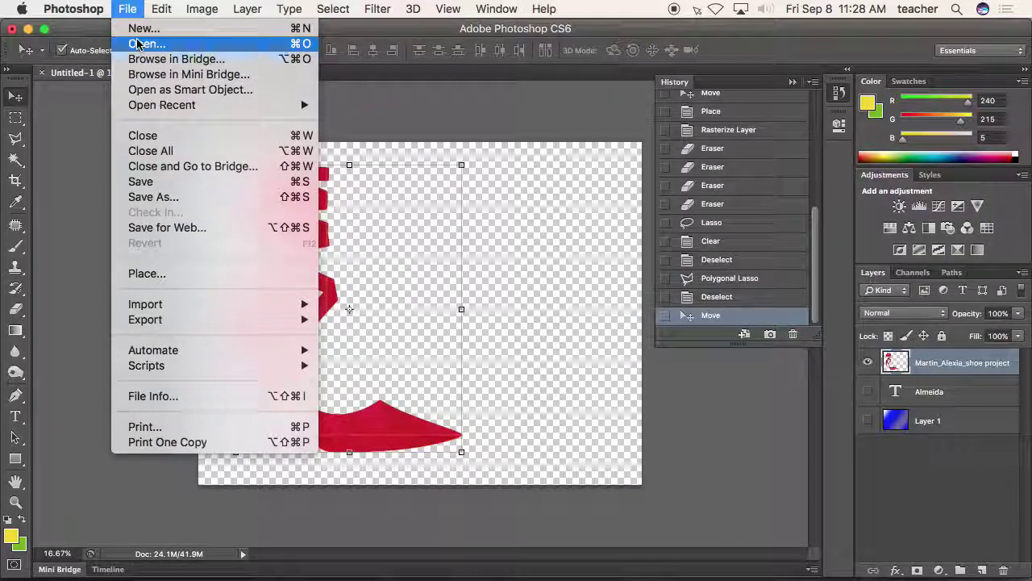
{"action": "left_click", "coordinate": [137, 44]}
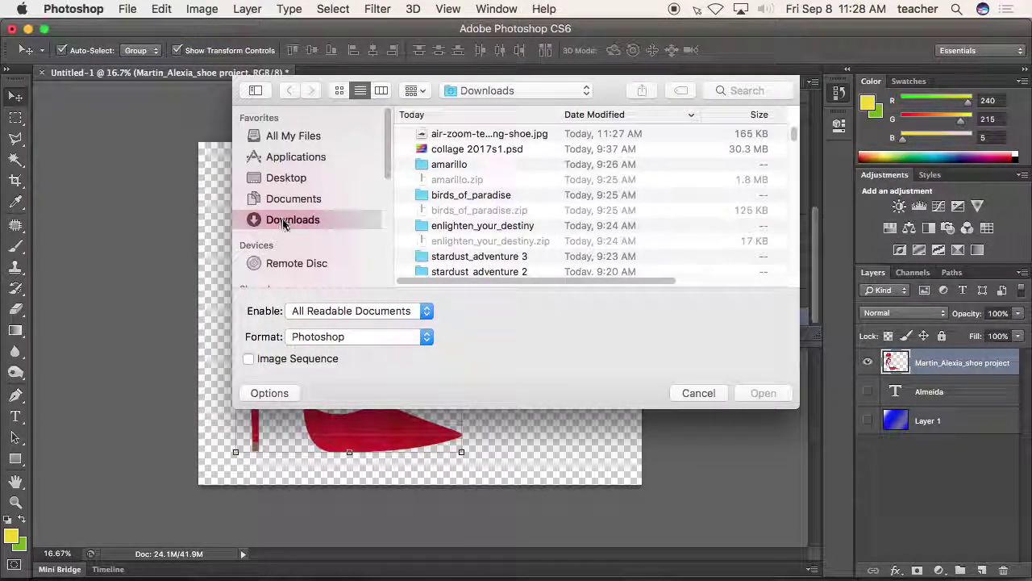
{"action": "left_click", "coordinate": [475, 134]}
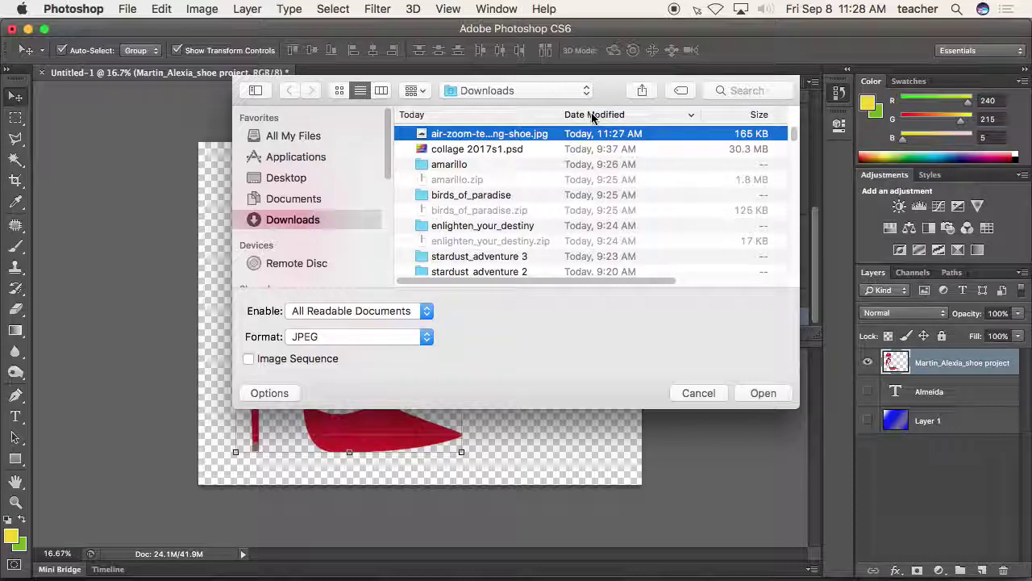
{"action": "left_click", "coordinate": [758, 394]}
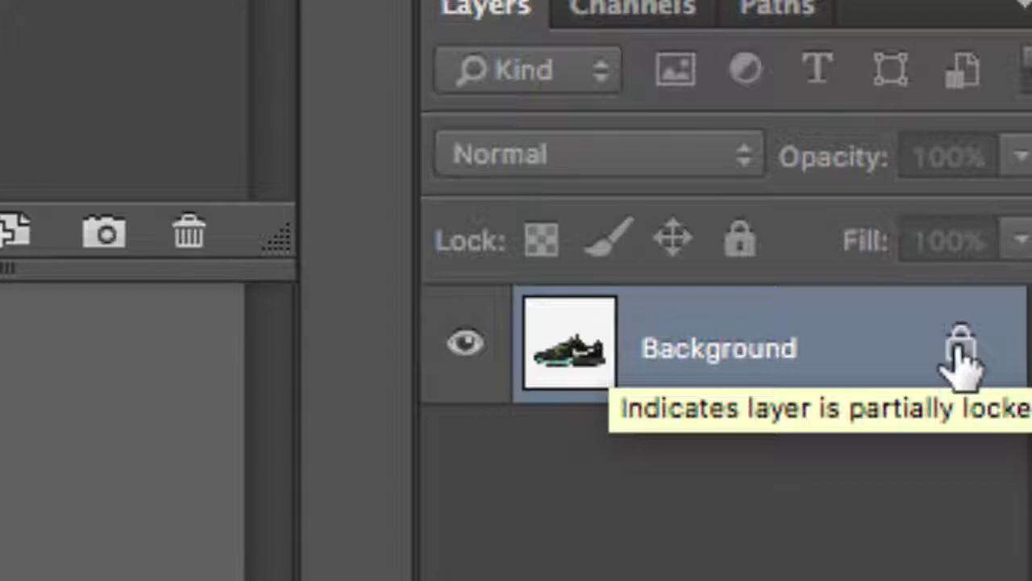
{"action": "double_click", "coordinate": [899, 367]}
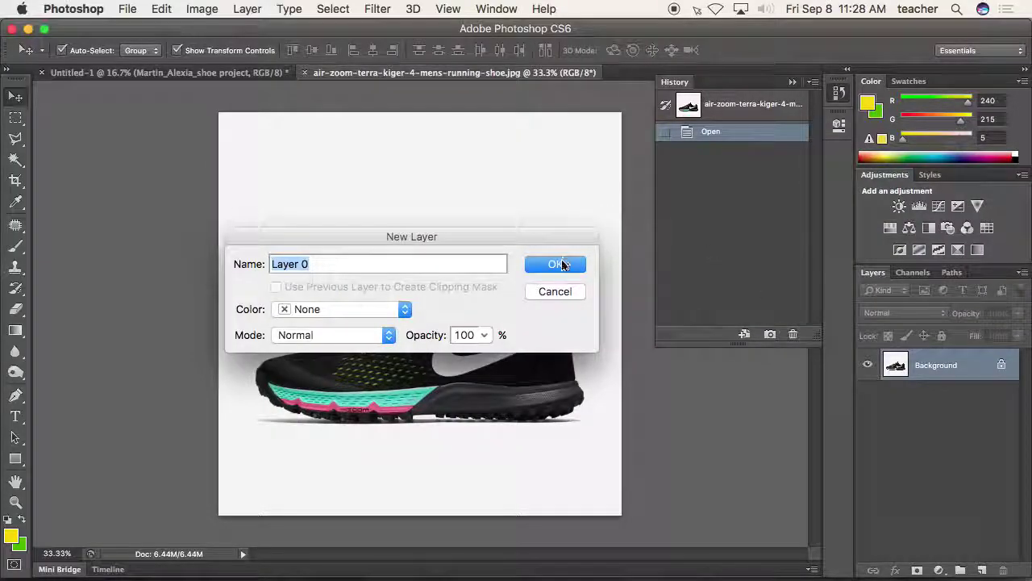
{"action": "left_click", "coordinate": [562, 264]}
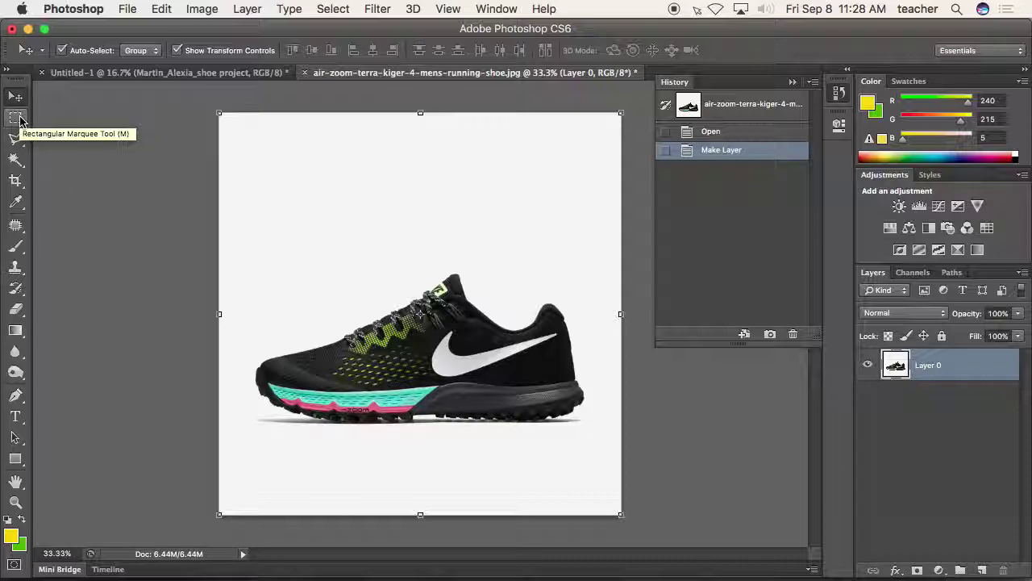
Select the light background around the running shoe using the Magic Wand with Contiguous enabled.
{"action": "left_click", "coordinate": [16, 159]}
{"action": "left_click_drag", "start_coordinate": [16, 161], "coordinate": [37, 154]}
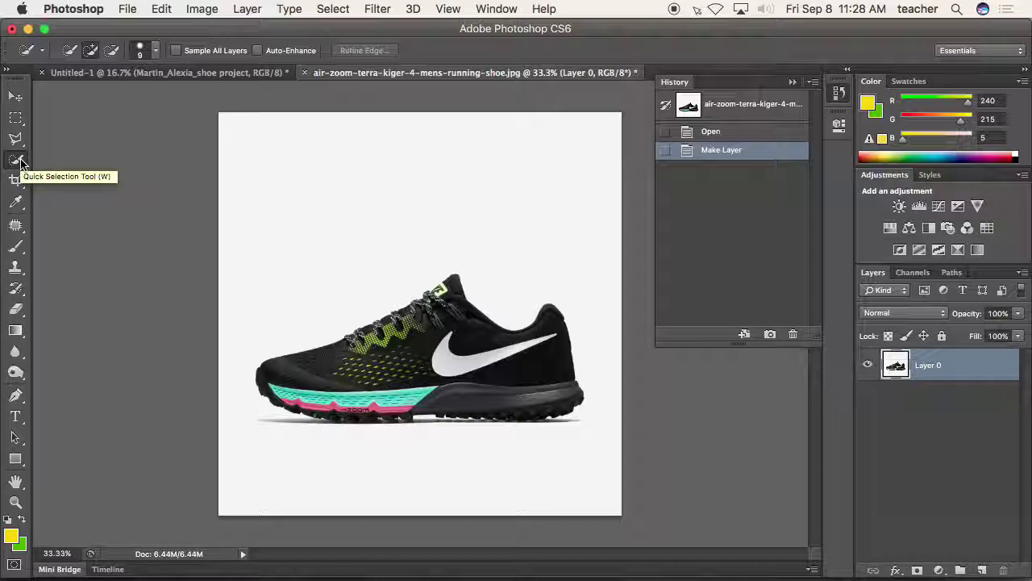
{"action": "left_click_drag", "start_coordinate": [21, 161], "coordinate": [59, 174]}
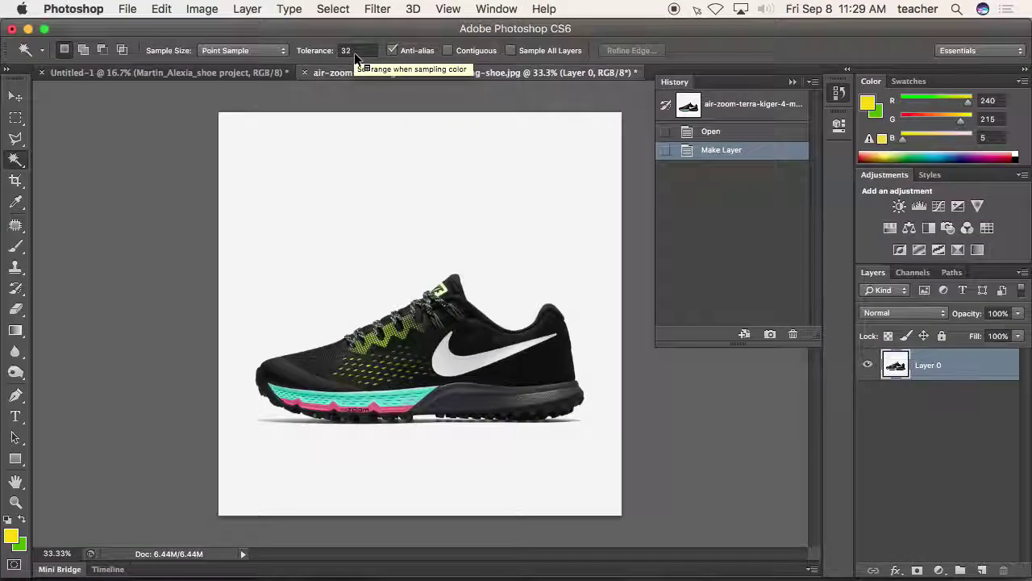
{"action": "left_click_drag", "start_coordinate": [438, 269], "coordinate": [503, 350]}
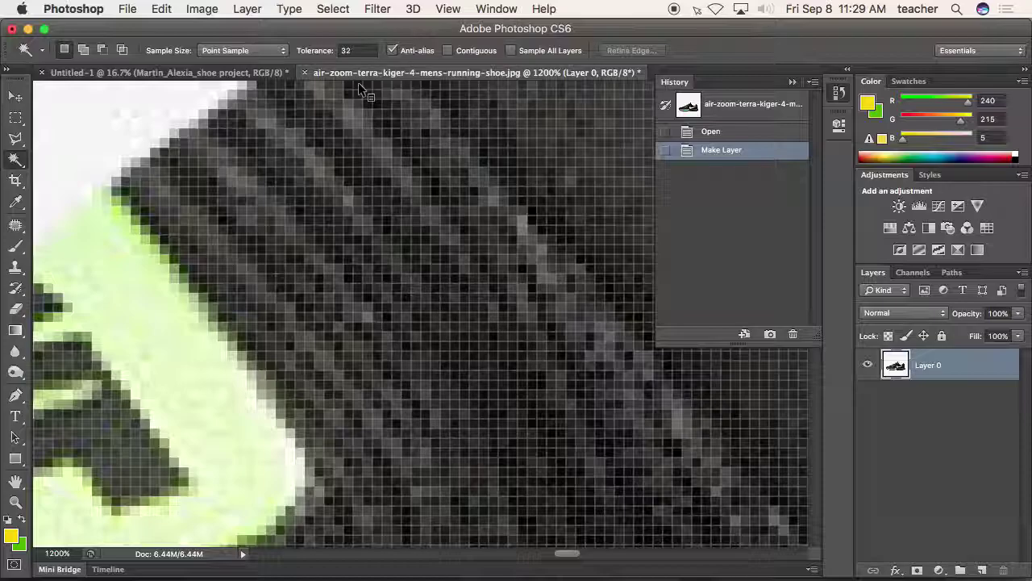
{"action": "key", "text": "super+0"}
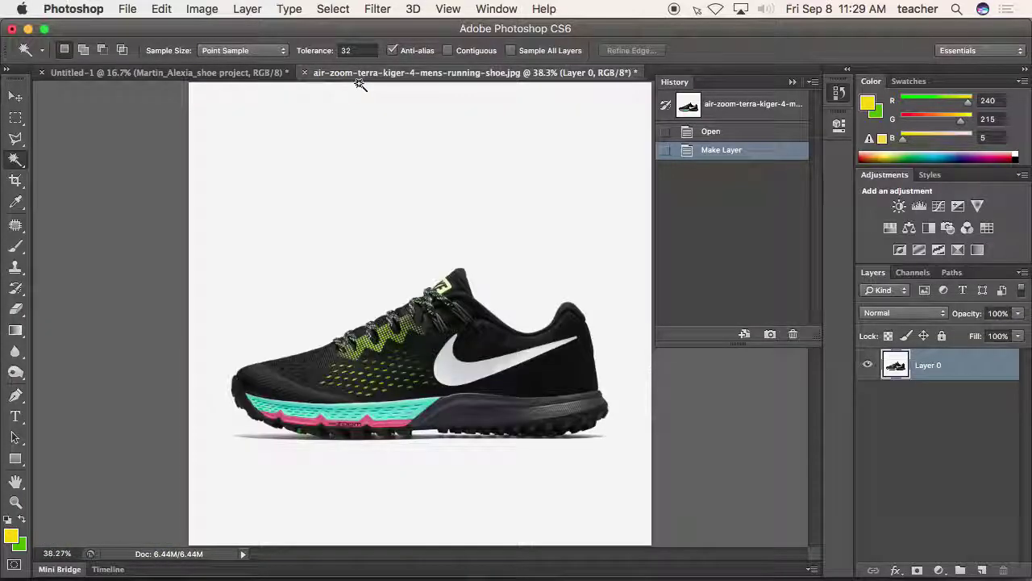
{"action": "left_click", "coordinate": [448, 52]}
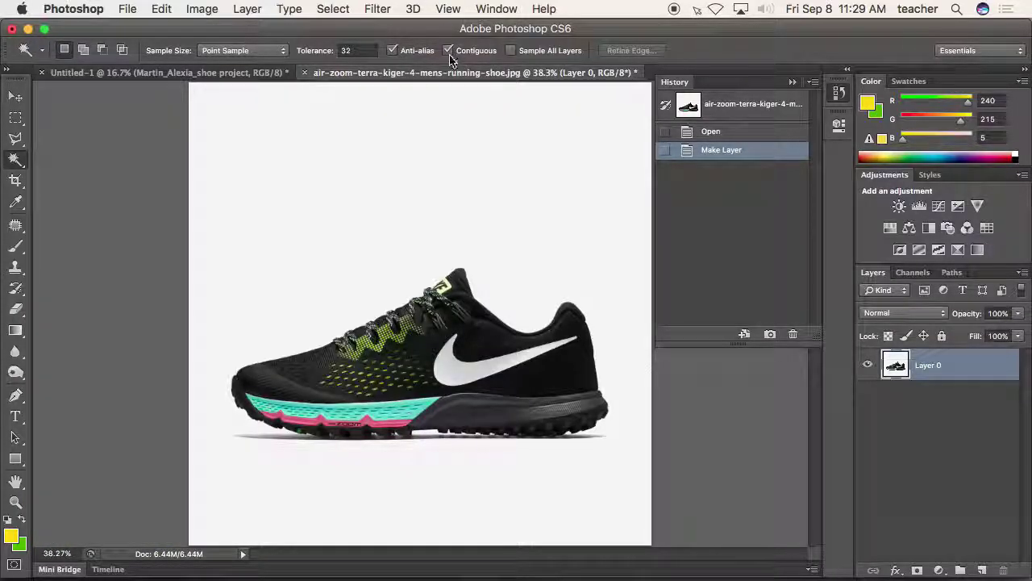
{"action": "left_click", "coordinate": [435, 193]}
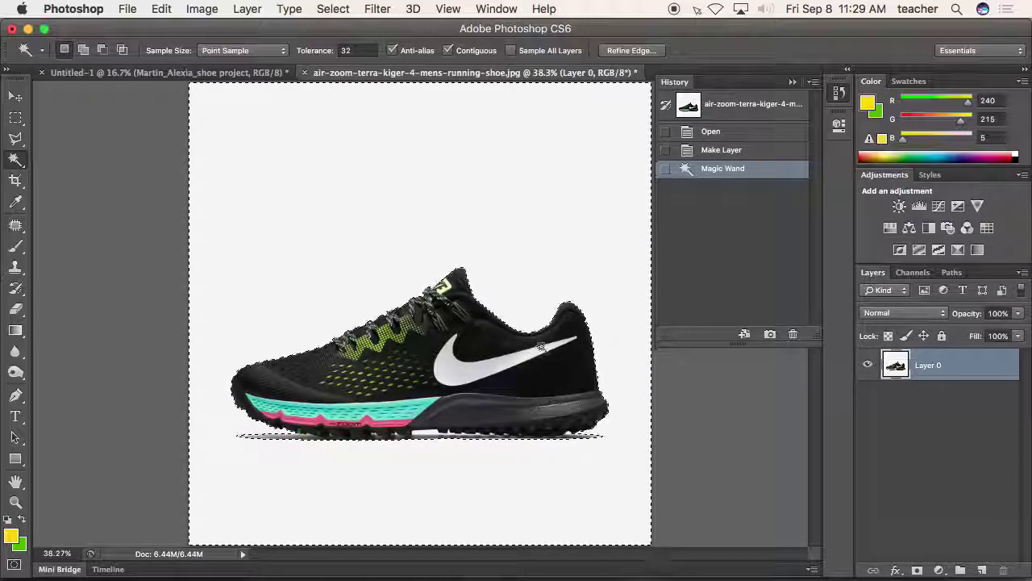
Replace the selection with a Magic Wand selection of the light background made with Contiguous off, and turn Contiguous back on.
{"action": "left_click", "coordinate": [448, 51]}
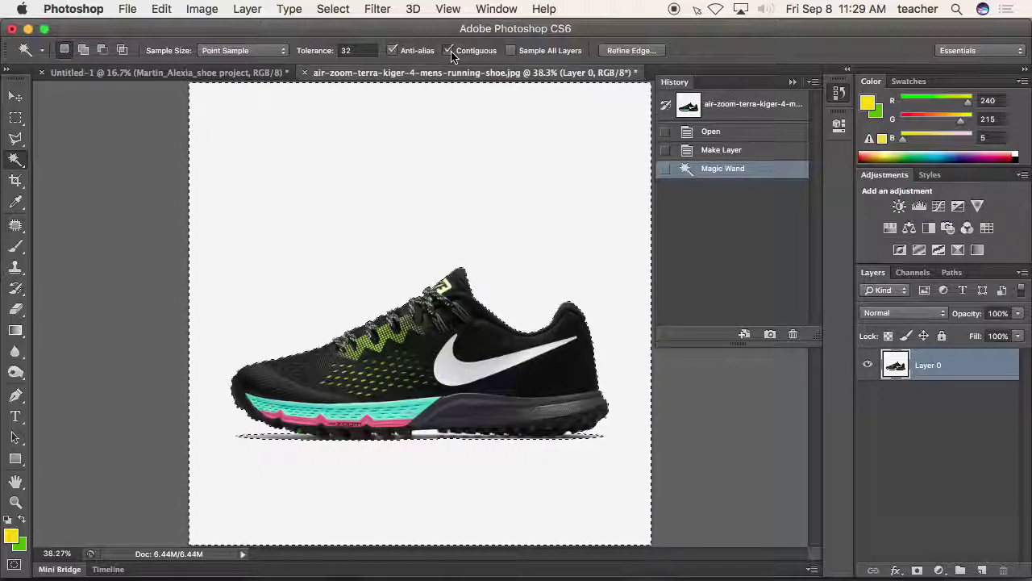
{"action": "key", "text": "super+d"}
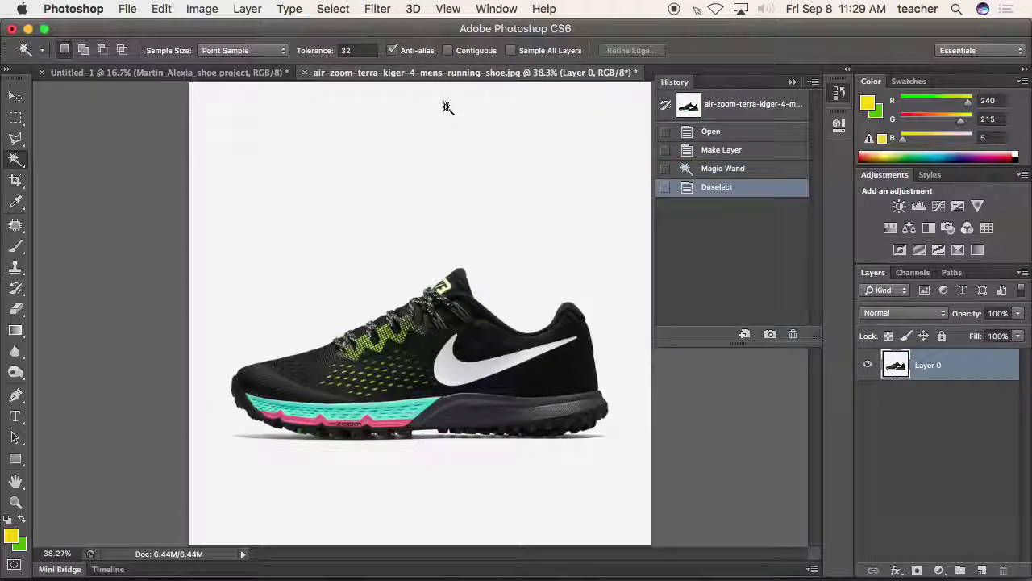
{"action": "left_click", "coordinate": [448, 162]}
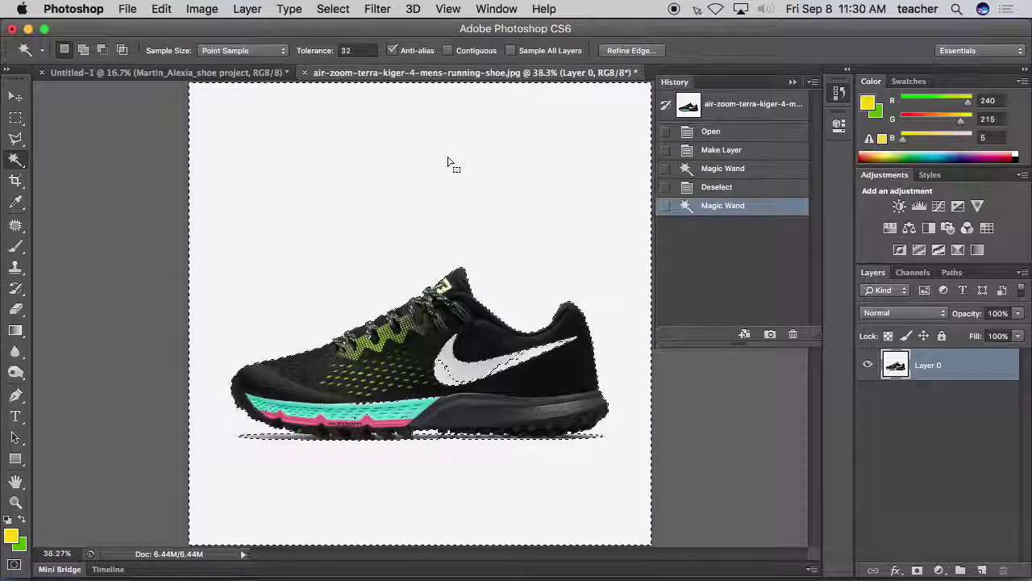
{"action": "left_click", "coordinate": [448, 51]}
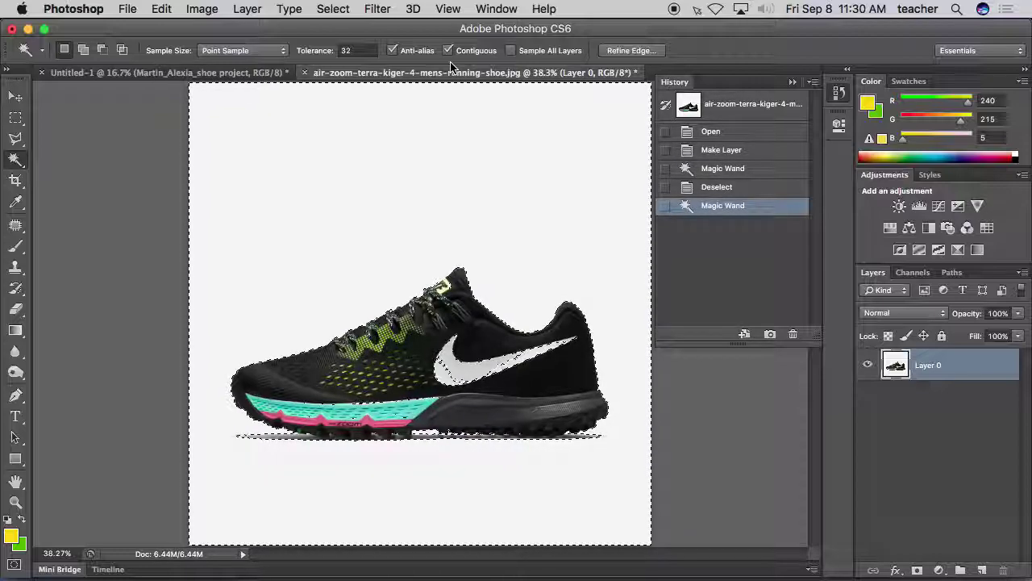
Reselect the light background around the running shoe using the Magic Wand with Contiguous on, and delete it to transparency.
{"action": "key", "text": "super+d"}
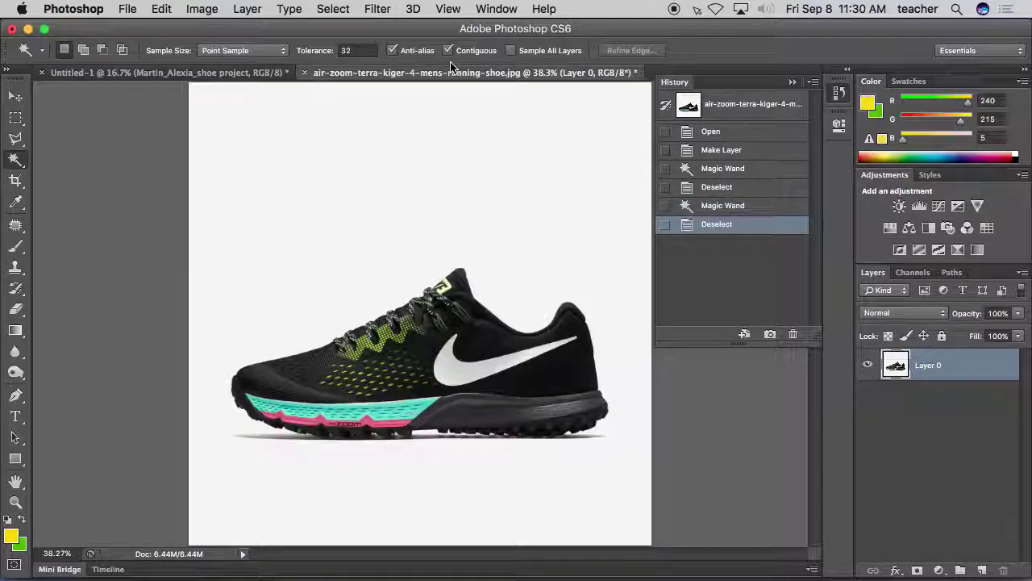
{"action": "left_click", "coordinate": [375, 211]}
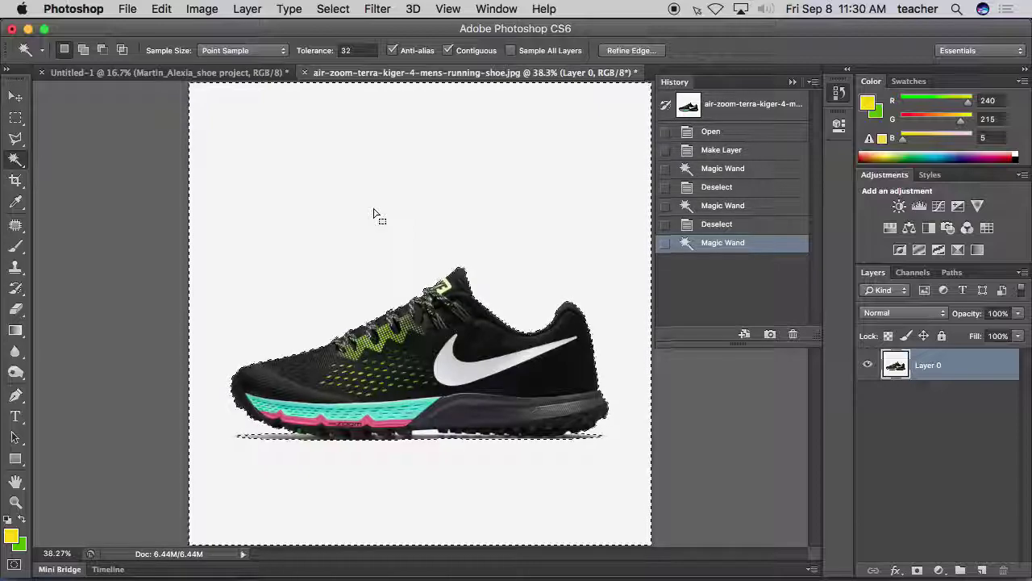
{"action": "key", "text": "Delete"}
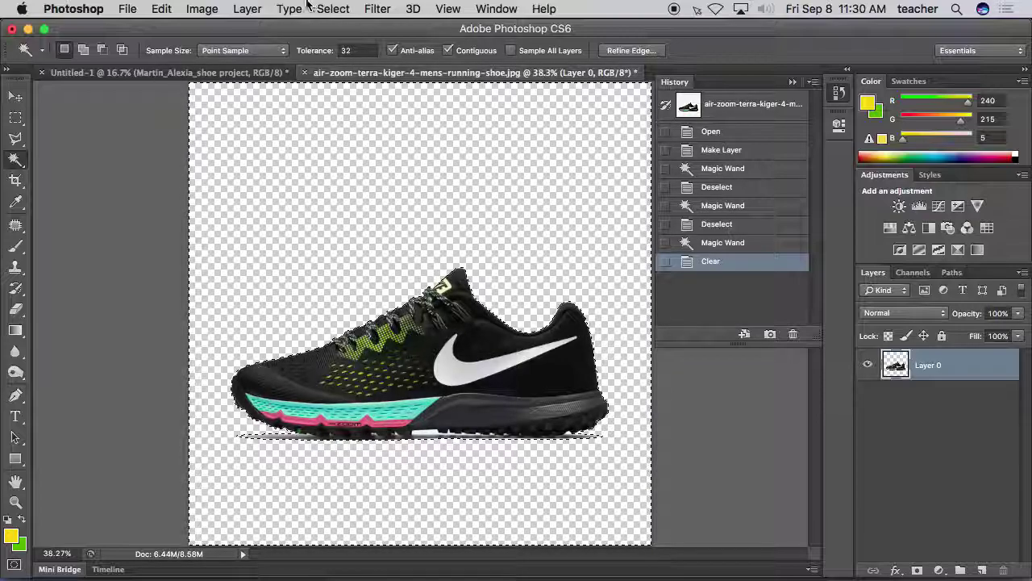
Invert the selection so it outlines the running shoe, and deselect everything.
{"action": "left_click", "coordinate": [333, 9]}
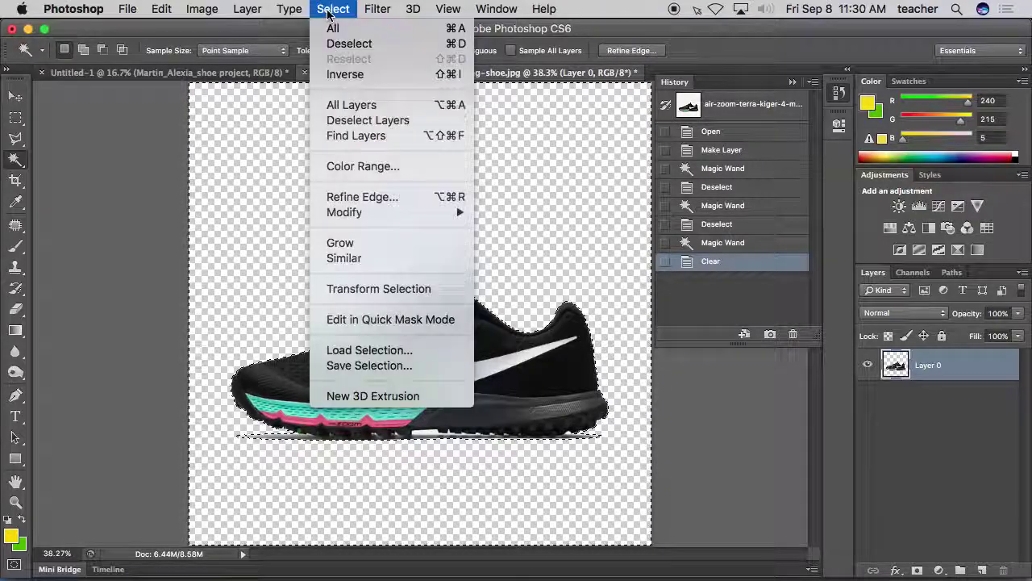
{"action": "left_click", "coordinate": [345, 75]}
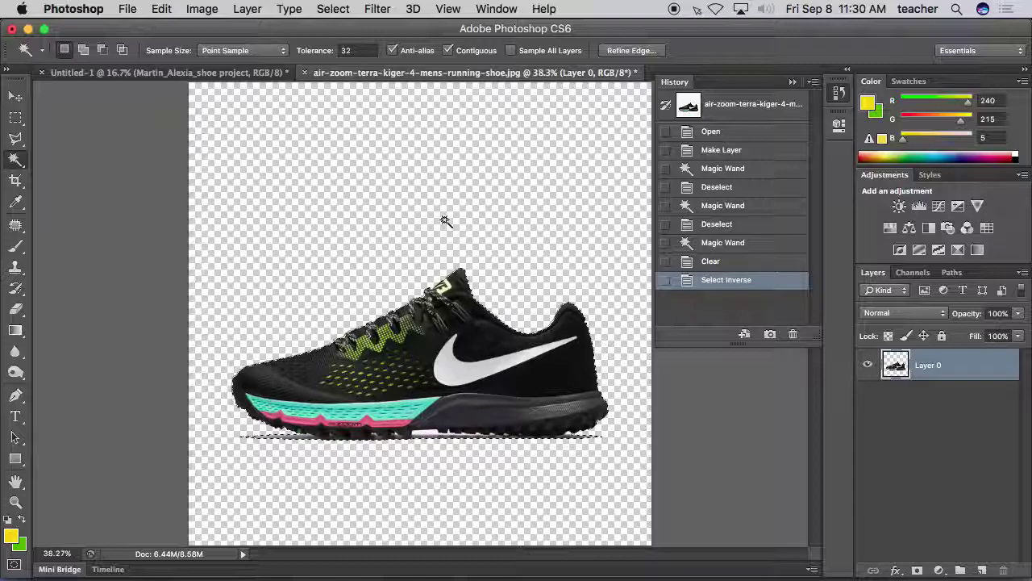
{"action": "left_click", "coordinate": [333, 9]}
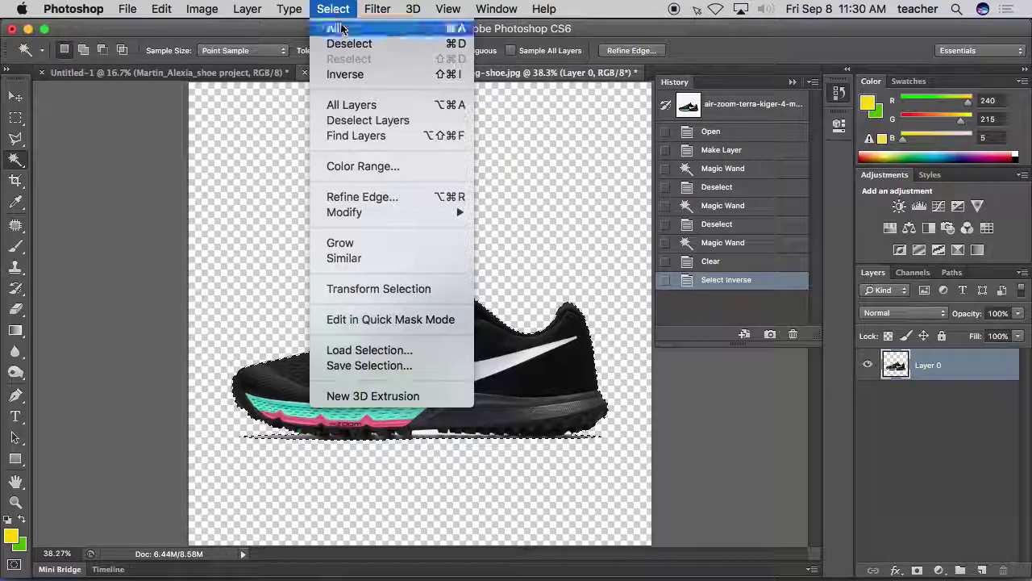
{"action": "left_click", "coordinate": [350, 42]}
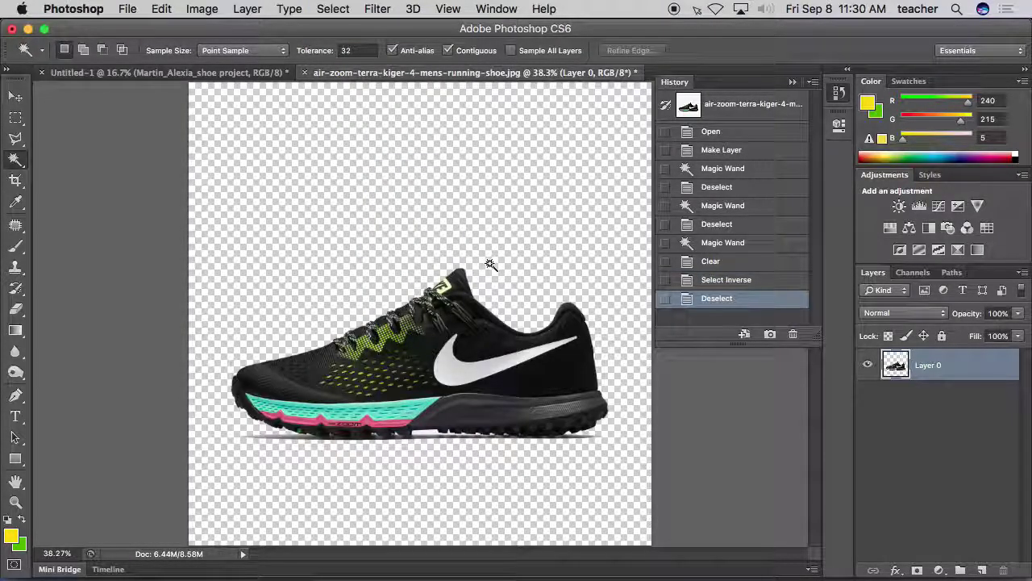
Bring the cut-out running shoe into the Untitled-1 document beside the red heel and rotate it slightly counterclockwise.
{"action": "left_click", "coordinate": [16, 96]}
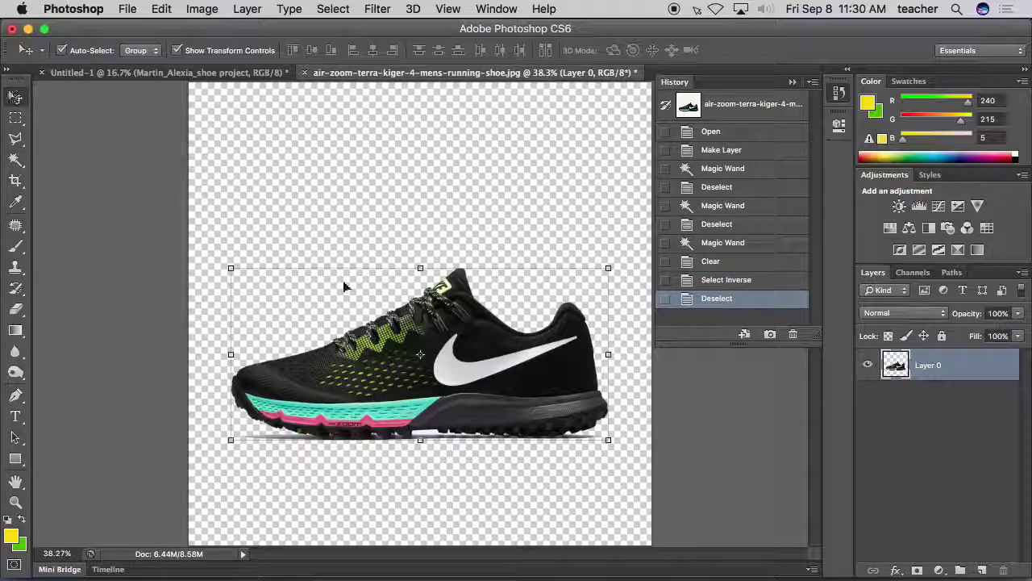
{"action": "left_click_drag", "start_coordinate": [445, 344], "coordinate": [449, 266]}
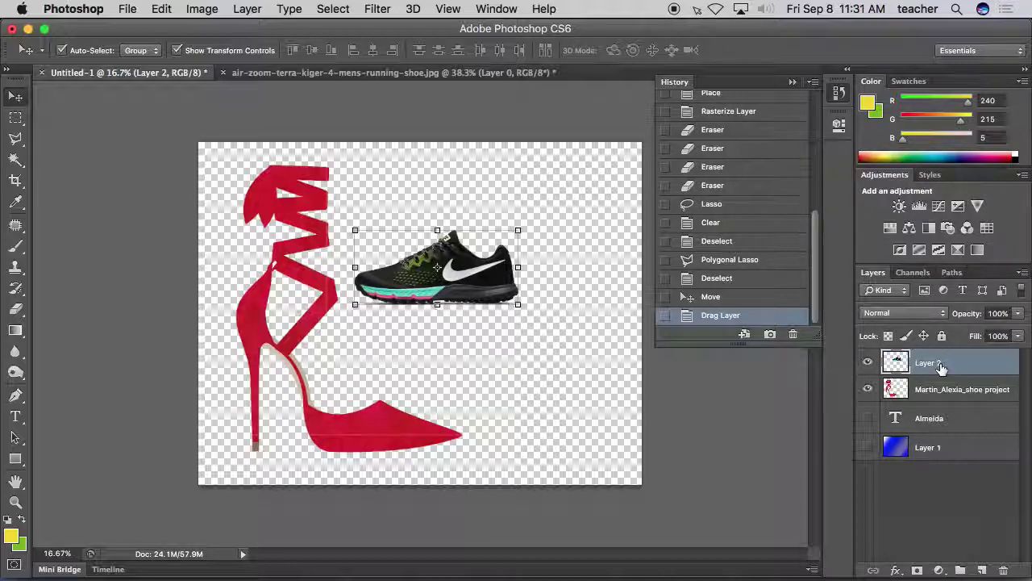
{"action": "left_click_drag", "start_coordinate": [472, 271], "coordinate": [528, 313]}
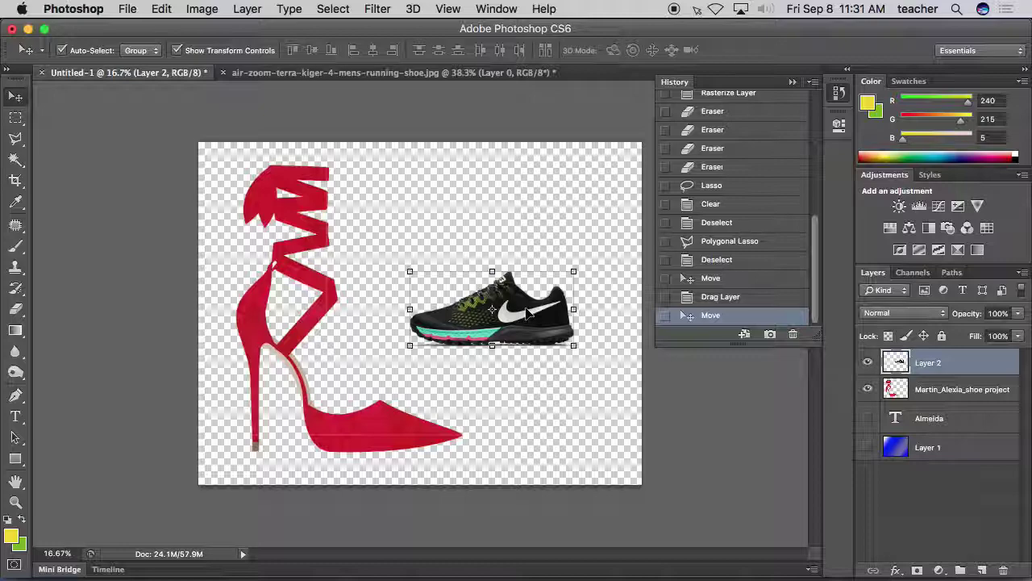
{"action": "left_click_drag", "start_coordinate": [528, 313], "coordinate": [516, 247]}
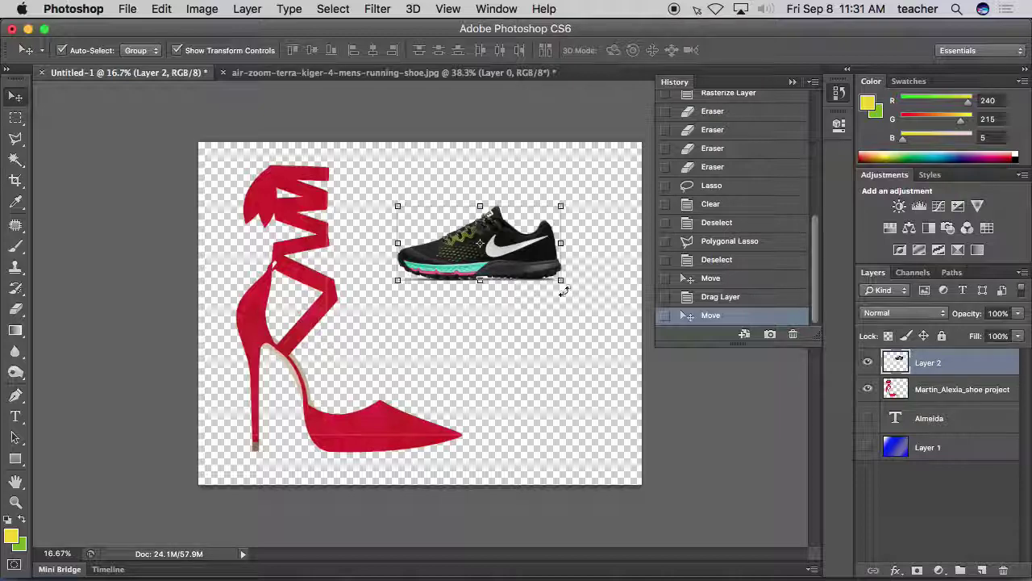
{"action": "left_click_drag", "start_coordinate": [565, 291], "coordinate": [530, 275]}
{"action": "key", "text": "Return"}
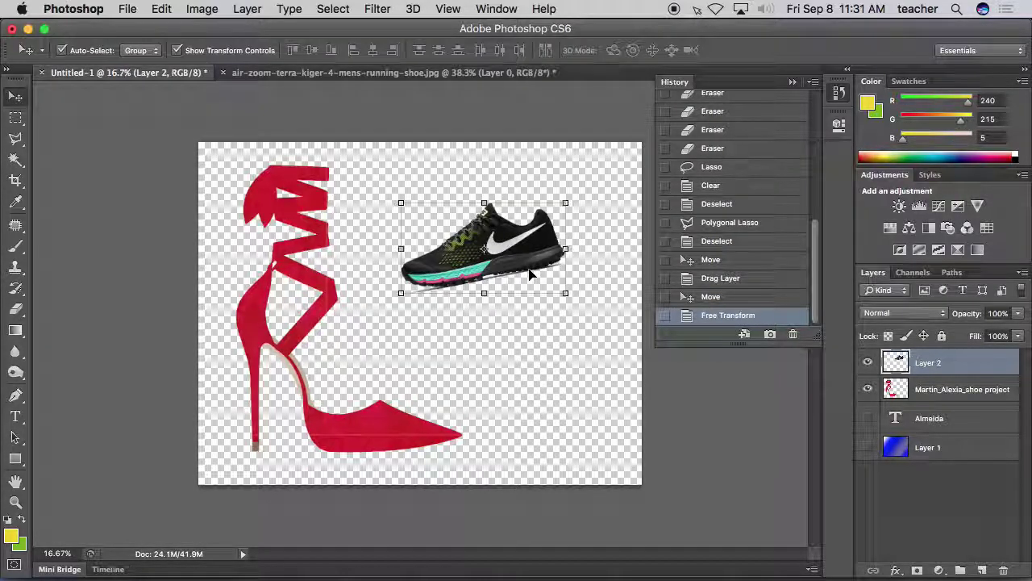
{"action": "left_click", "coordinate": [161, 9]}
{"action": "mouse_move", "coordinate": [219, 368]}
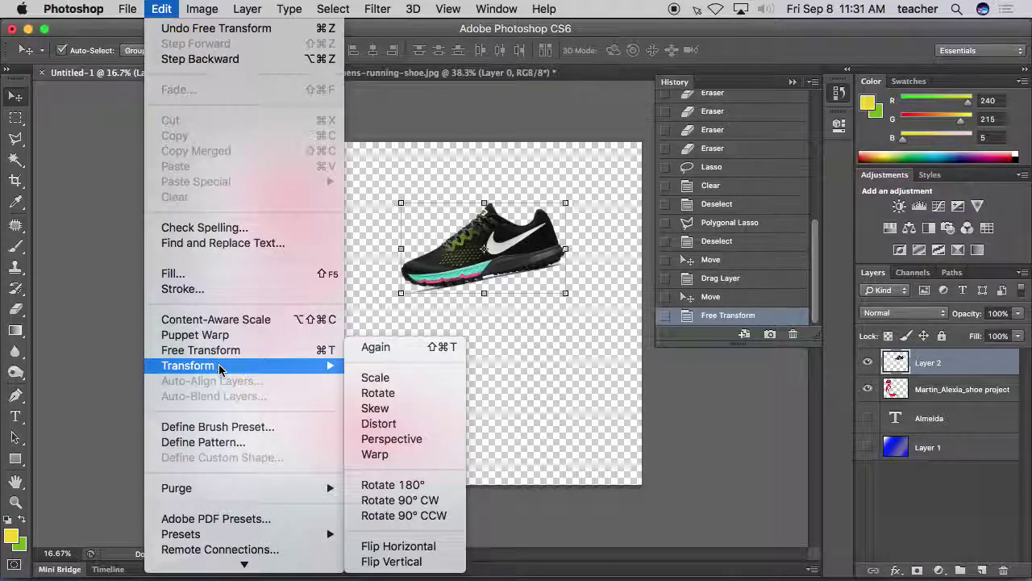
{"action": "left_click", "coordinate": [295, 354]}
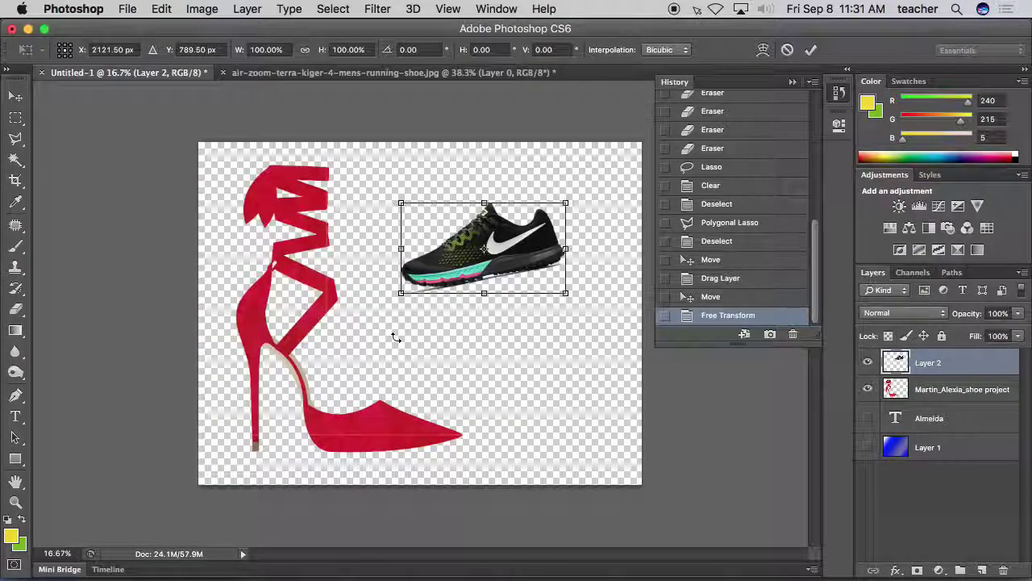
{"action": "key", "text": "Return"}
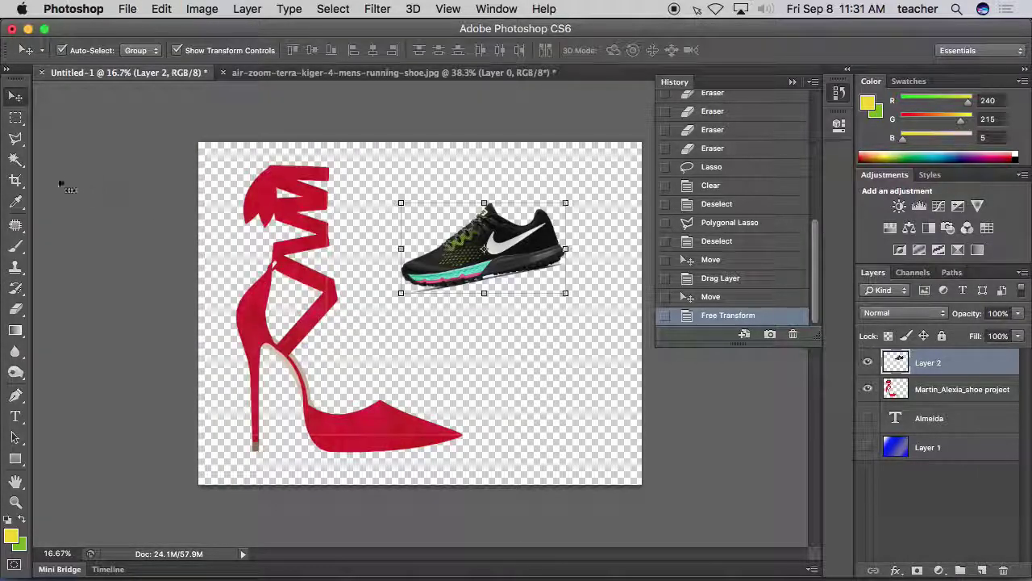
Move the running shoe slightly up and left with the Move tool's transform controls off, and turn the controls back on.
{"action": "left_click", "coordinate": [15, 97]}
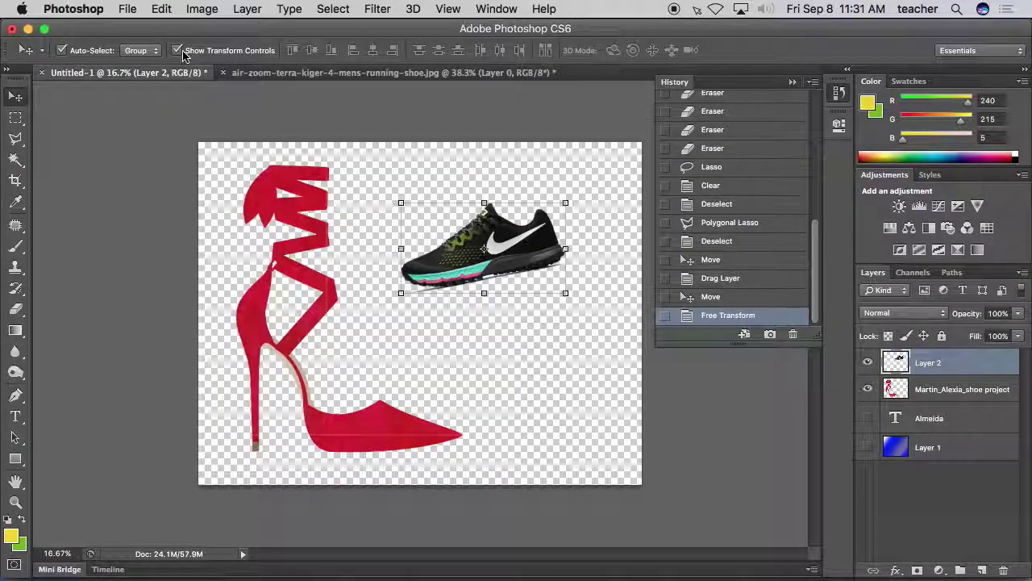
{"action": "left_click", "coordinate": [183, 52]}
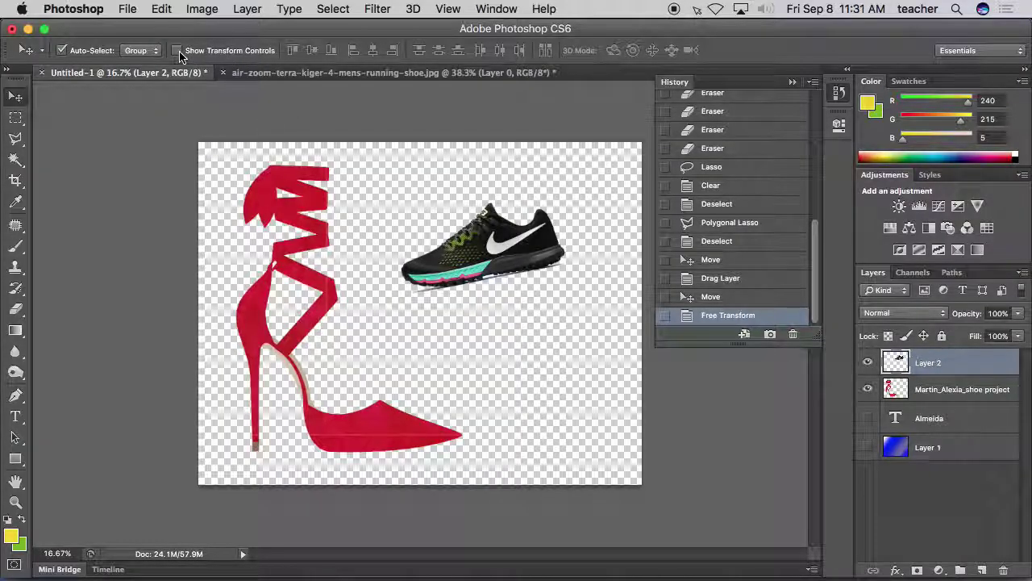
{"action": "mouse_move", "coordinate": [512, 248]}
{"action": "left_mouse_down"}
{"action": "mouse_move", "coordinate": [484, 254]}
{"action": "mouse_move", "coordinate": [504, 237]}
{"action": "left_mouse_up"}
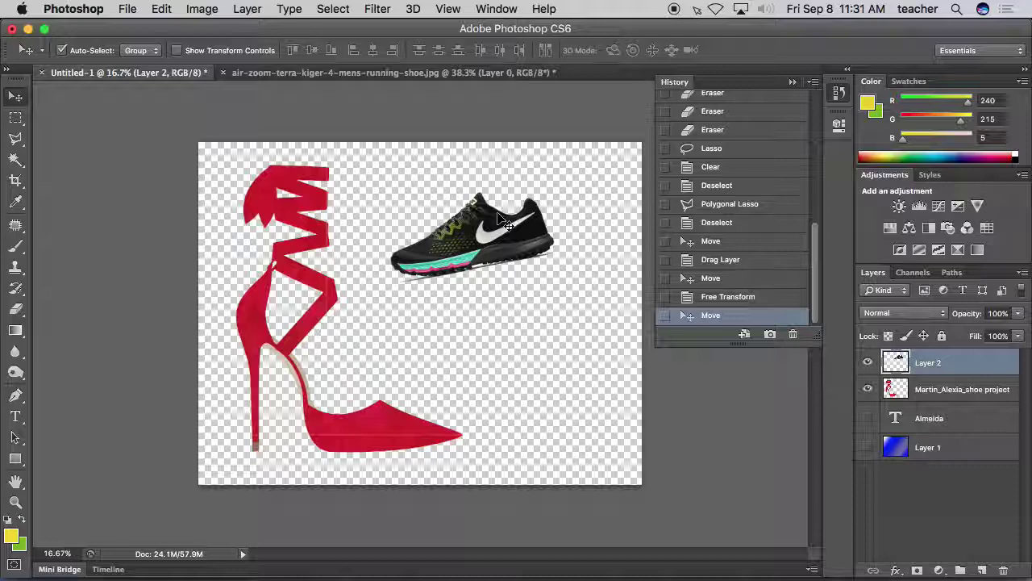
{"action": "key", "text": "super+t"}
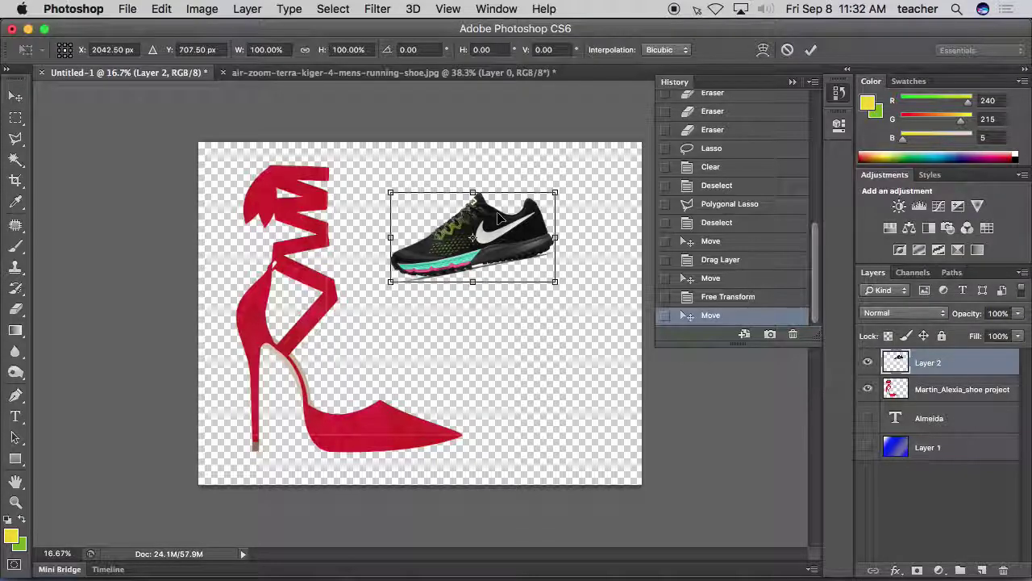
{"action": "key", "text": "Return"}
{"action": "left_click", "coordinate": [178, 50]}
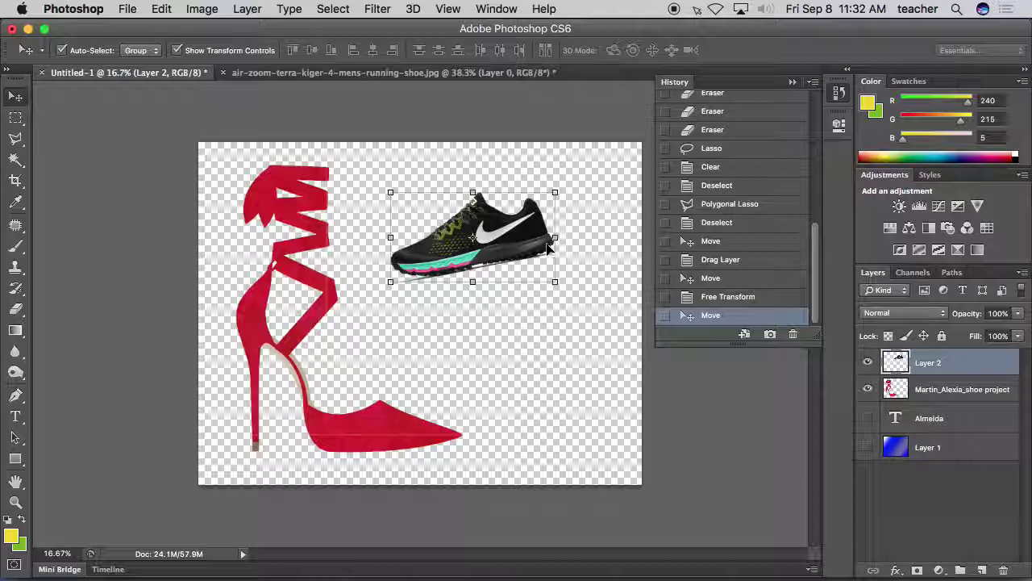
Rotate the running shoe clockwise so its toe points up, and position it overlapping the red heel's ankle straps.
{"action": "left_click_drag", "start_coordinate": [556, 283], "coordinate": [449, 315]}
{"action": "key", "text": "Return"}
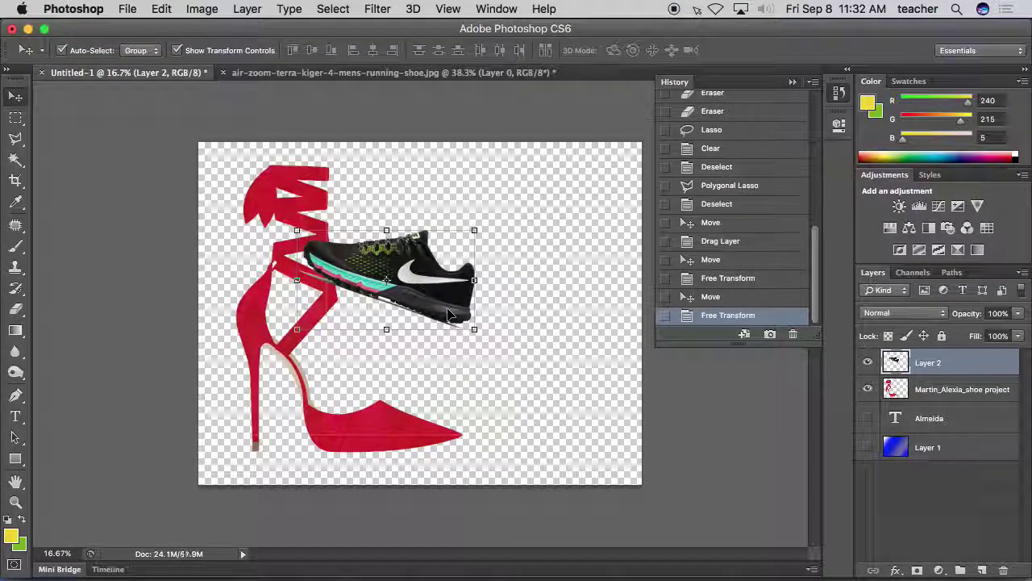
{"action": "left_click_drag", "start_coordinate": [452, 313], "coordinate": [447, 291]}
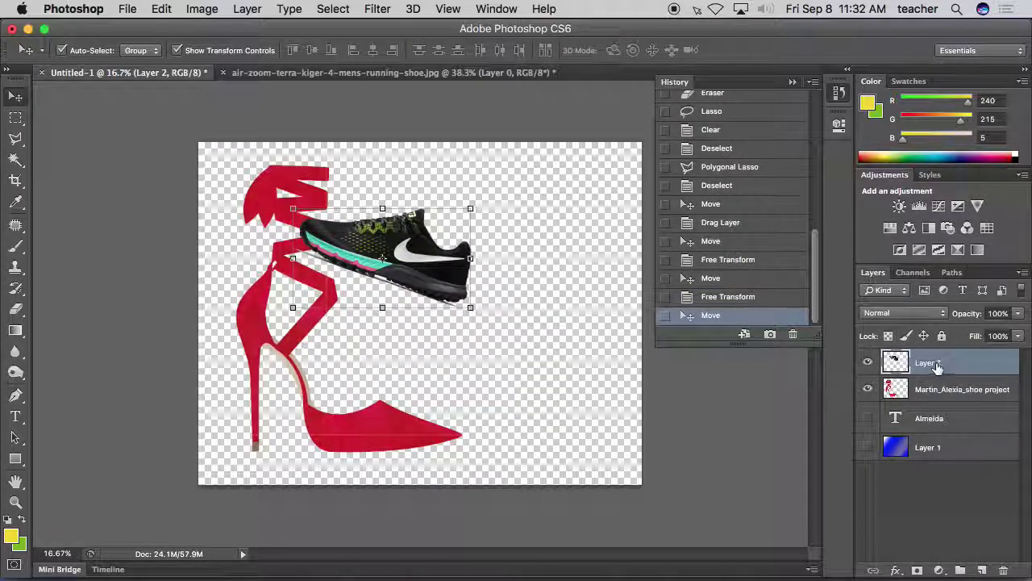
Place Layer 2 beneath the red heel's layer, and rotate the running shoe about 28° counterclockwise, clear of the straps.
{"action": "left_click_drag", "start_coordinate": [935, 365], "coordinate": [940, 402]}
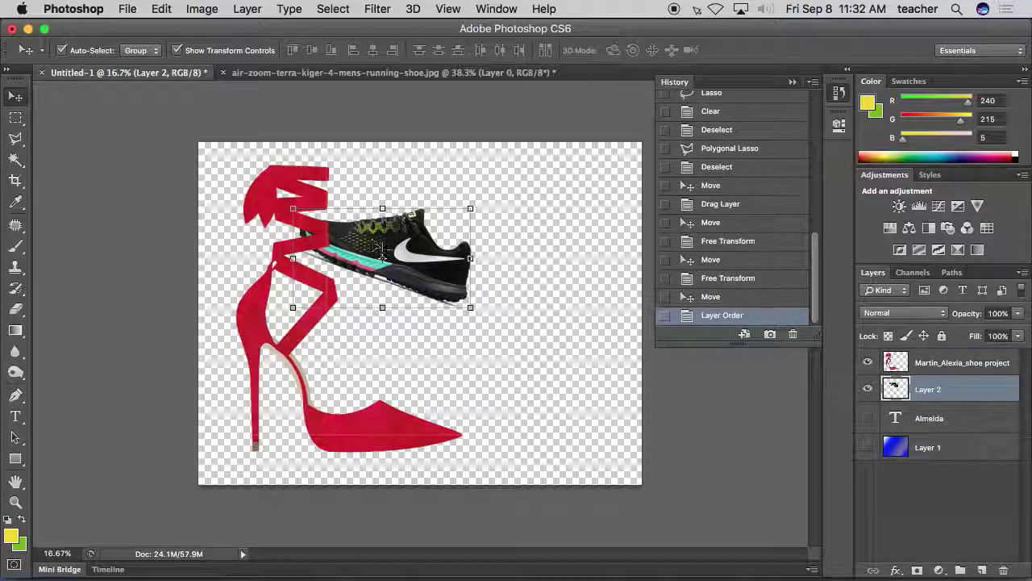
{"action": "left_click_drag", "start_coordinate": [475, 316], "coordinate": [495, 278]}
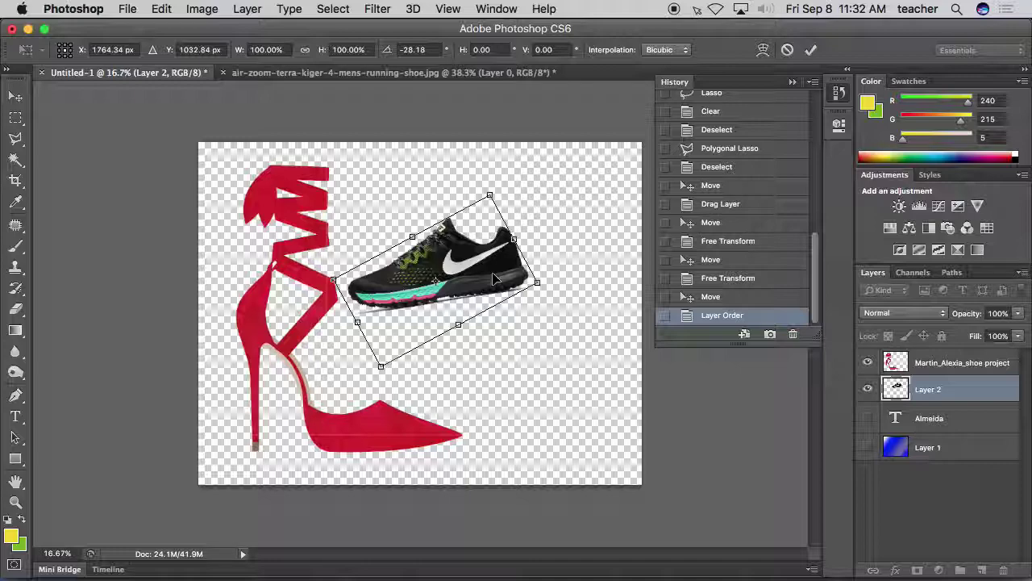
{"action": "key", "text": "Return"}
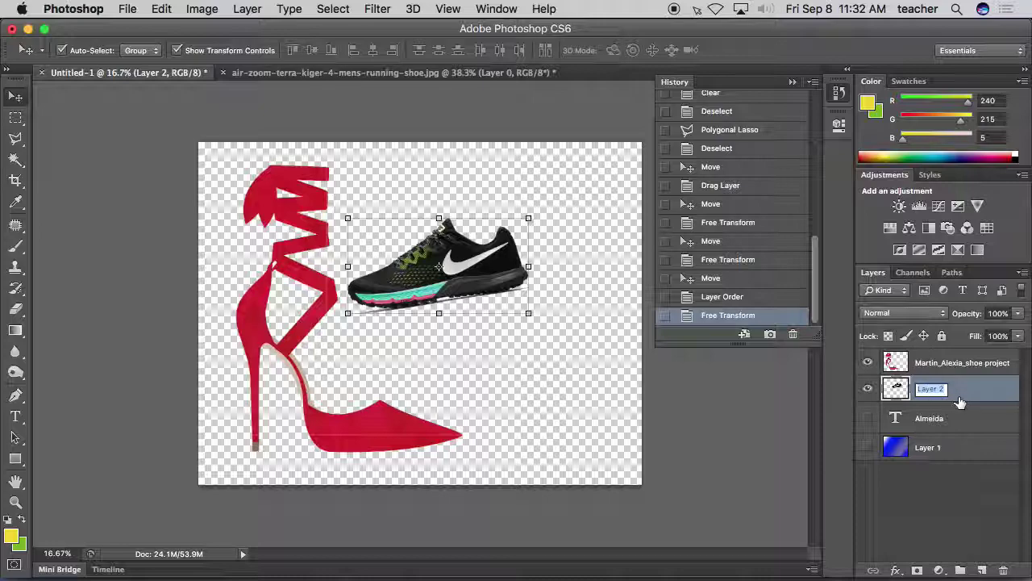
{"action": "key", "text": "Return"}
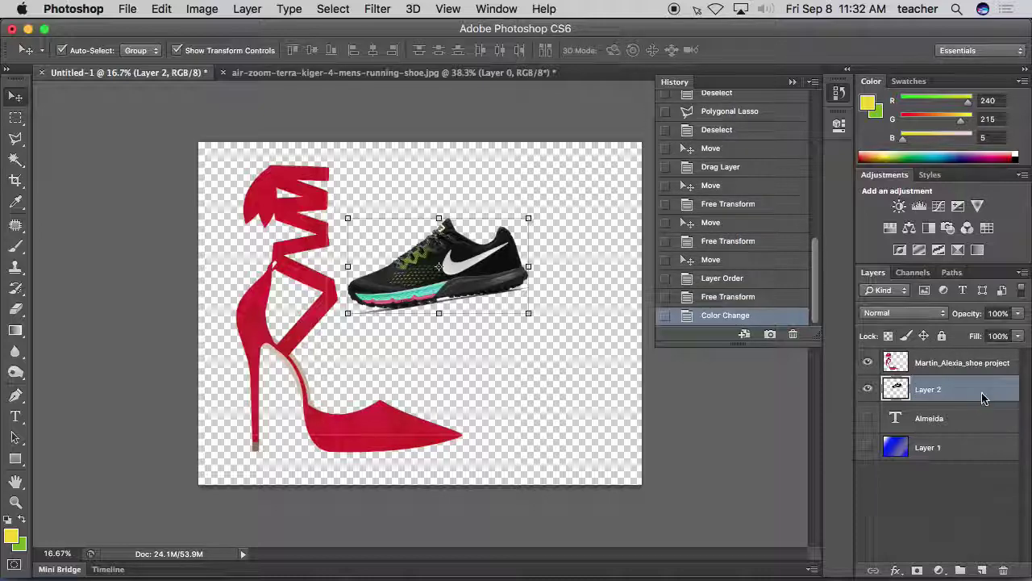
{"action": "double_click", "coordinate": [983, 395]}
{"action": "left_click_drag", "start_coordinate": [831, 108], "coordinate": [630, 82]}
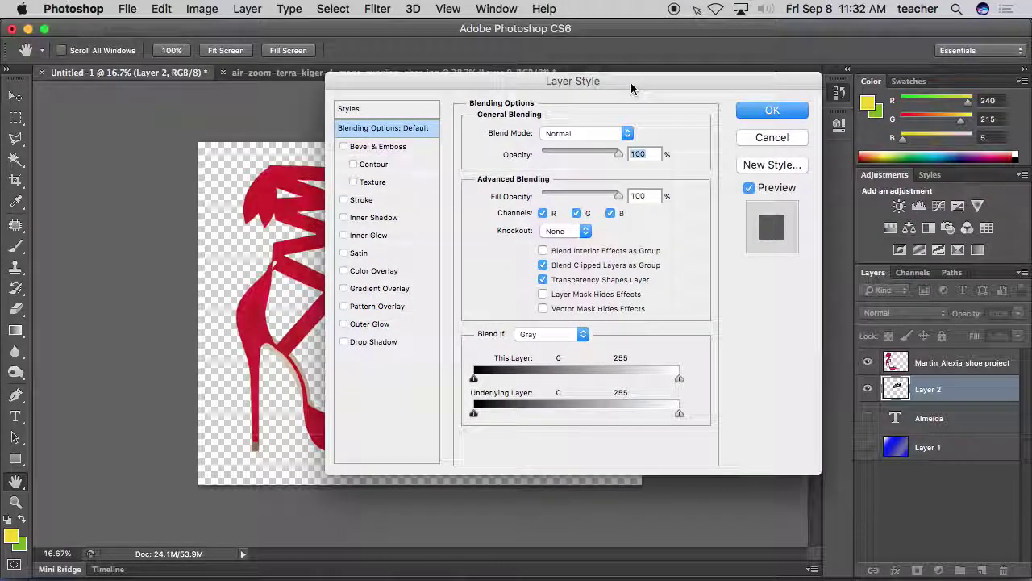
{"action": "left_click", "coordinate": [764, 139]}
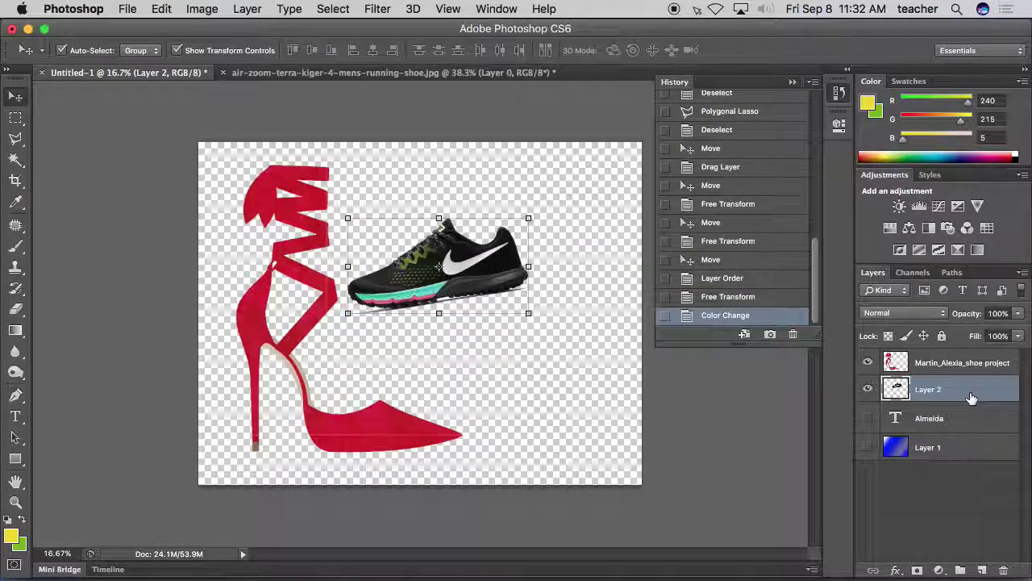
{"action": "left_click", "coordinate": [248, 9]}
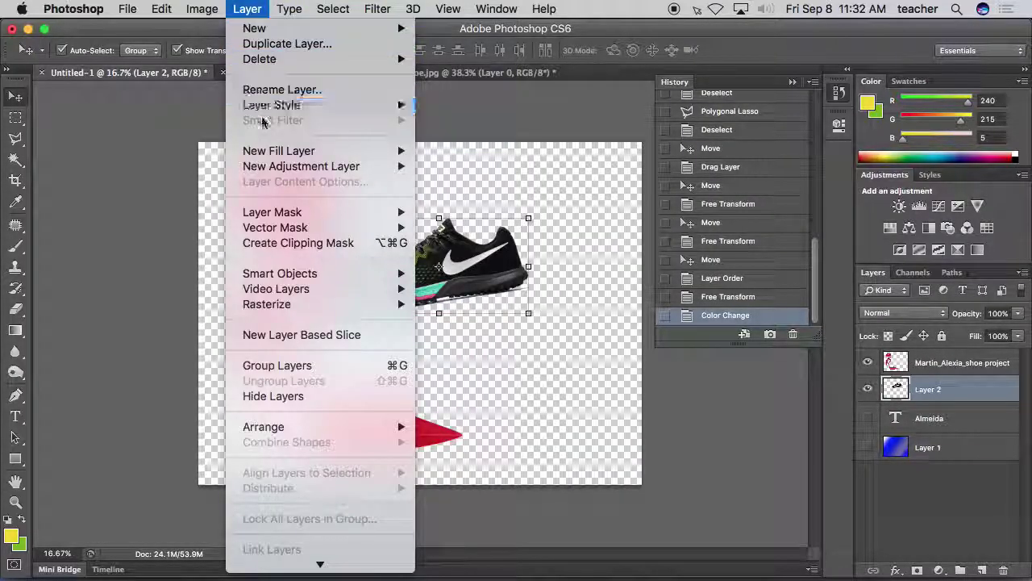
{"action": "mouse_move", "coordinate": [376, 113]}
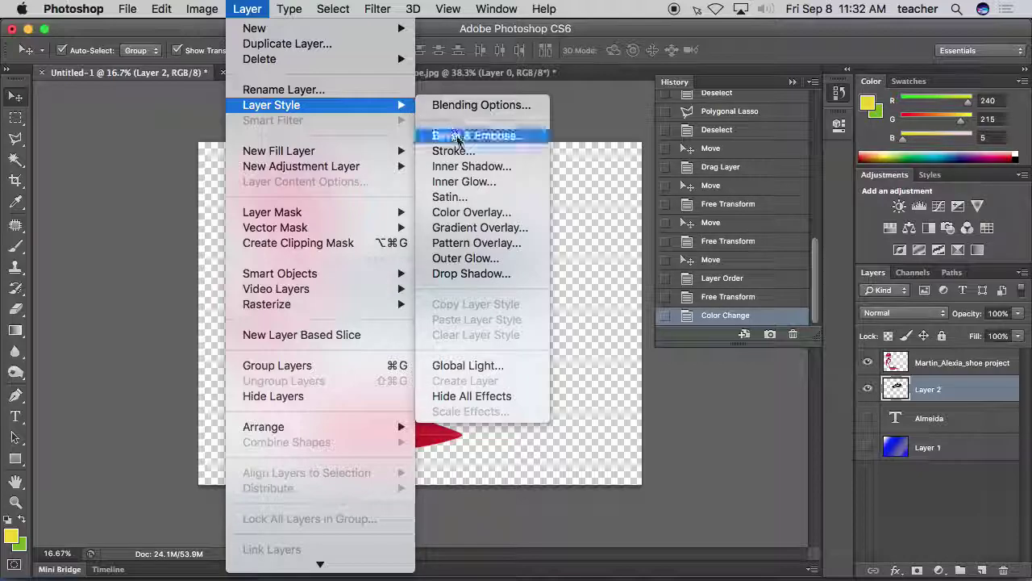
{"action": "left_click", "coordinate": [466, 259]}
{"action": "key", "text": "Escape"}
Add an Outer Glow layer style to Layer 2 and set its blend mode to Normal.
{"action": "double_click", "coordinate": [996, 393]}
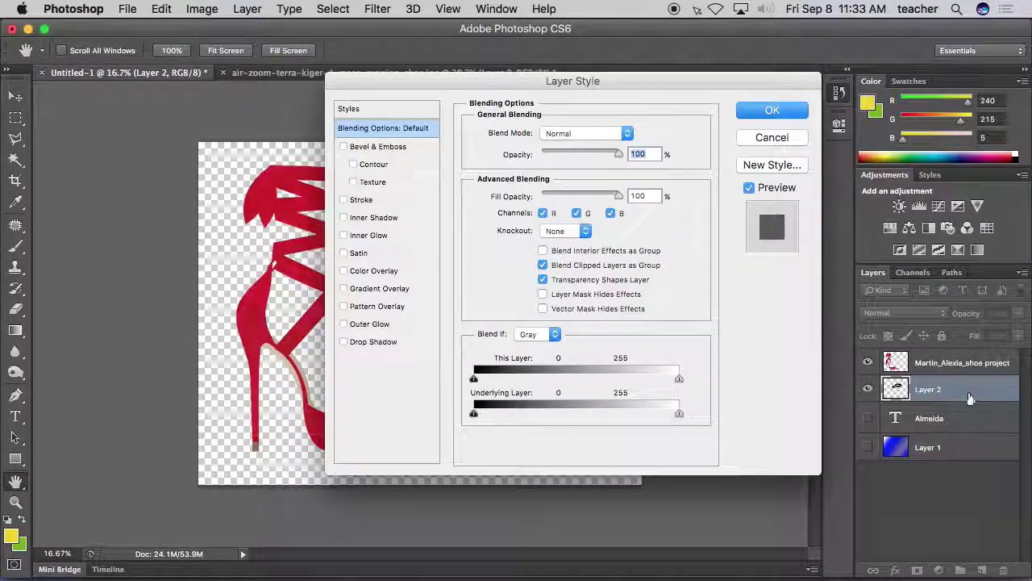
{"action": "left_click_drag", "start_coordinate": [537, 88], "coordinate": [665, 121]}
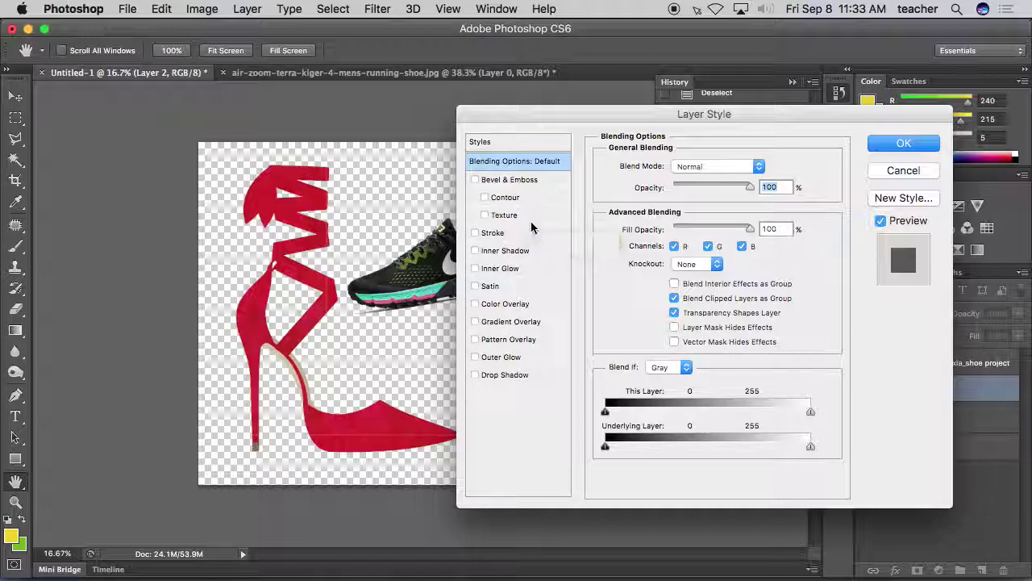
{"action": "left_click", "coordinate": [497, 360]}
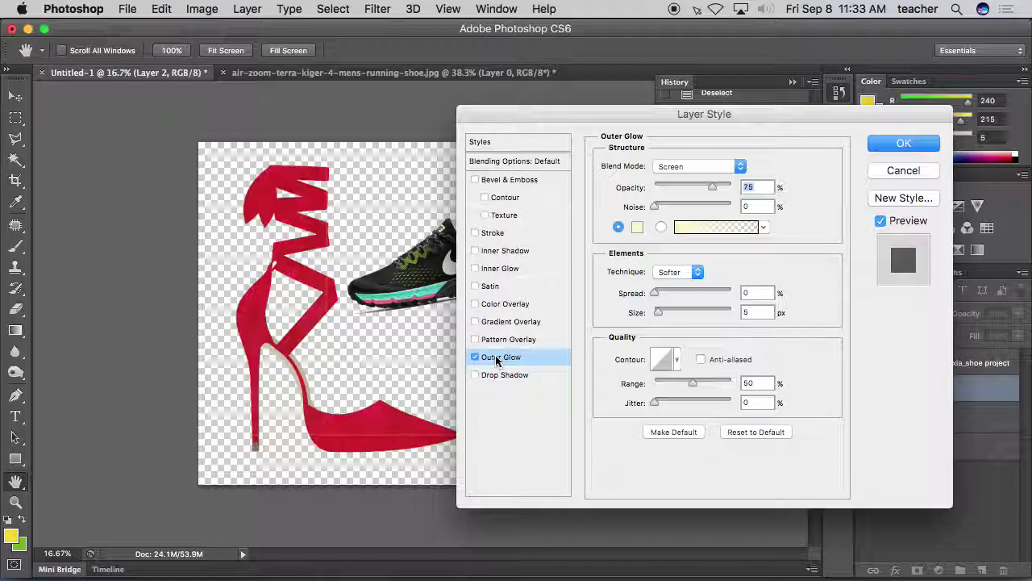
{"action": "left_click_drag", "start_coordinate": [634, 114], "coordinate": [690, 101]}
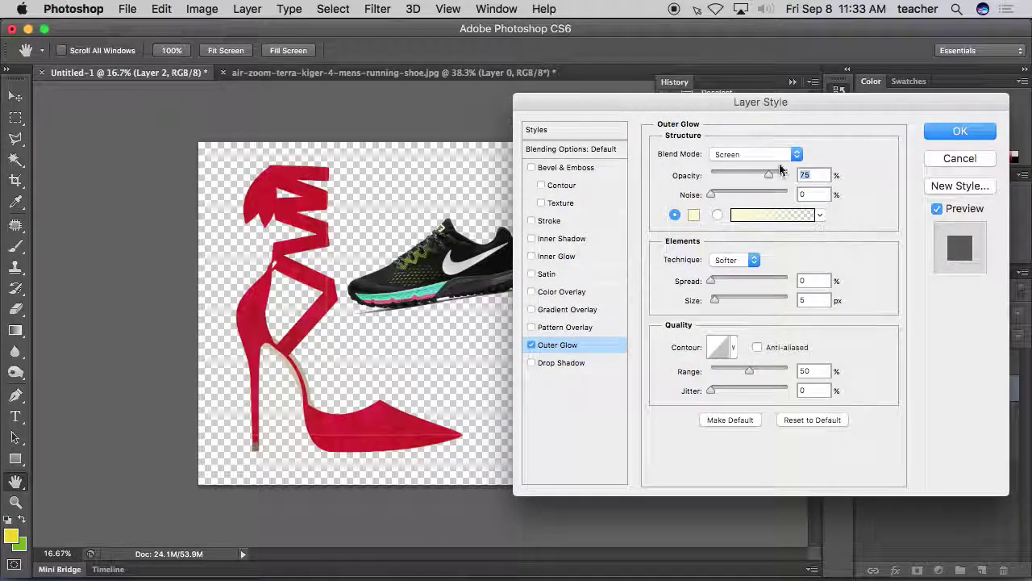
{"action": "left_click", "coordinate": [795, 154]}
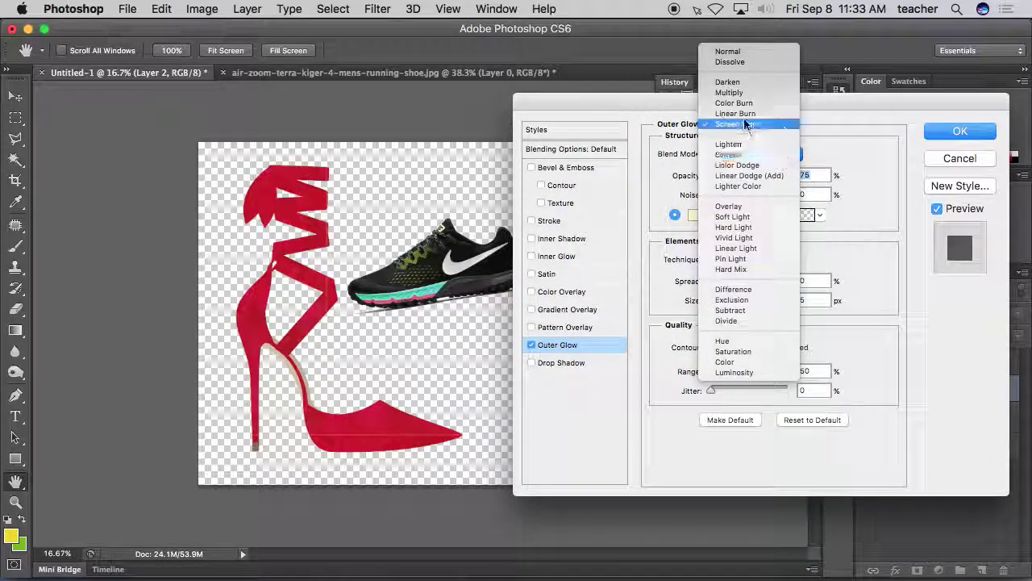
{"action": "left_click", "coordinate": [735, 62]}
Colour the glow with red sampled from the heel, and set its spread to 39% and size to 51 px.
{"action": "left_click", "coordinate": [692, 218]}
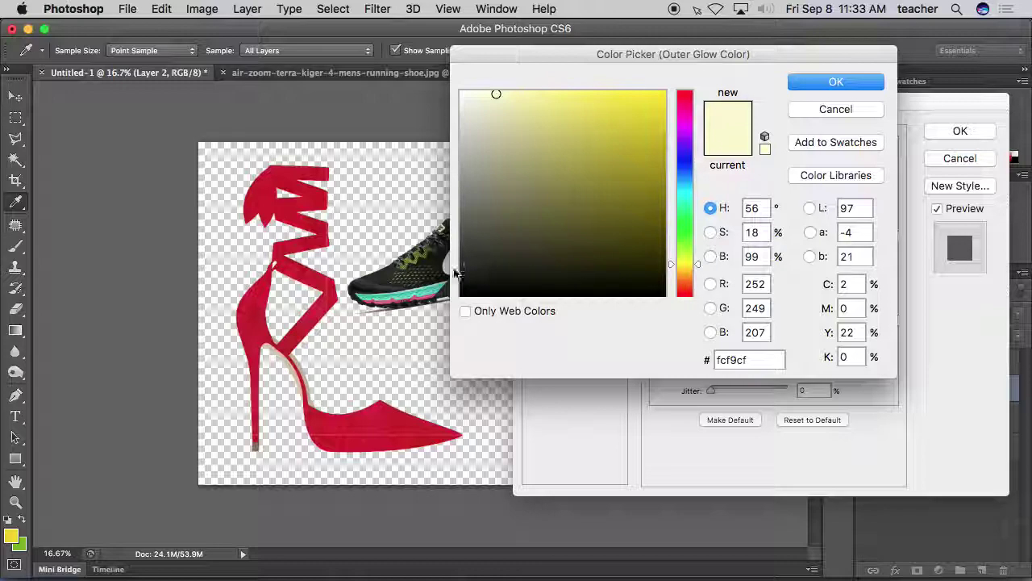
{"action": "left_click", "coordinate": [261, 304]}
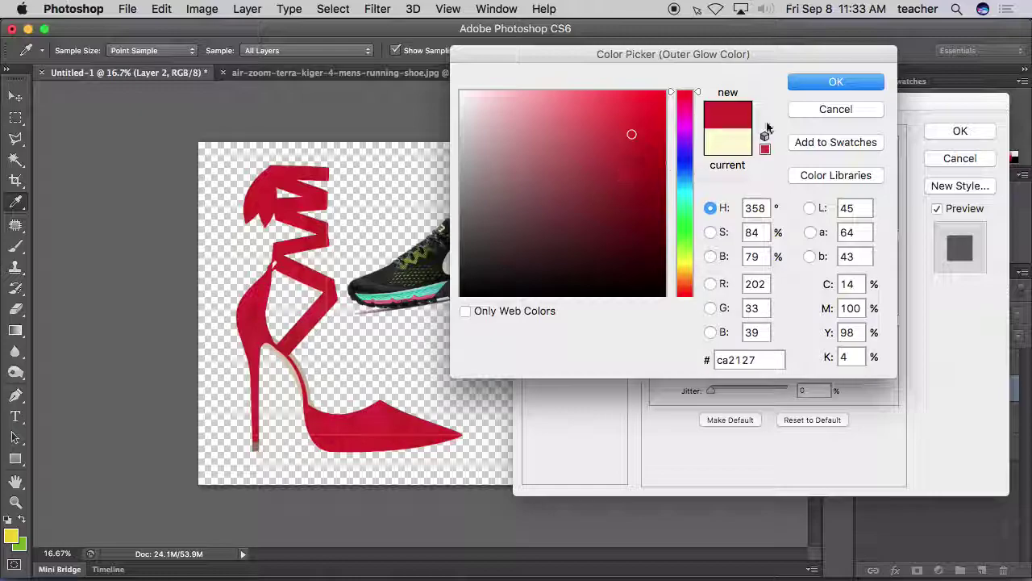
{"action": "left_click", "coordinate": [825, 82]}
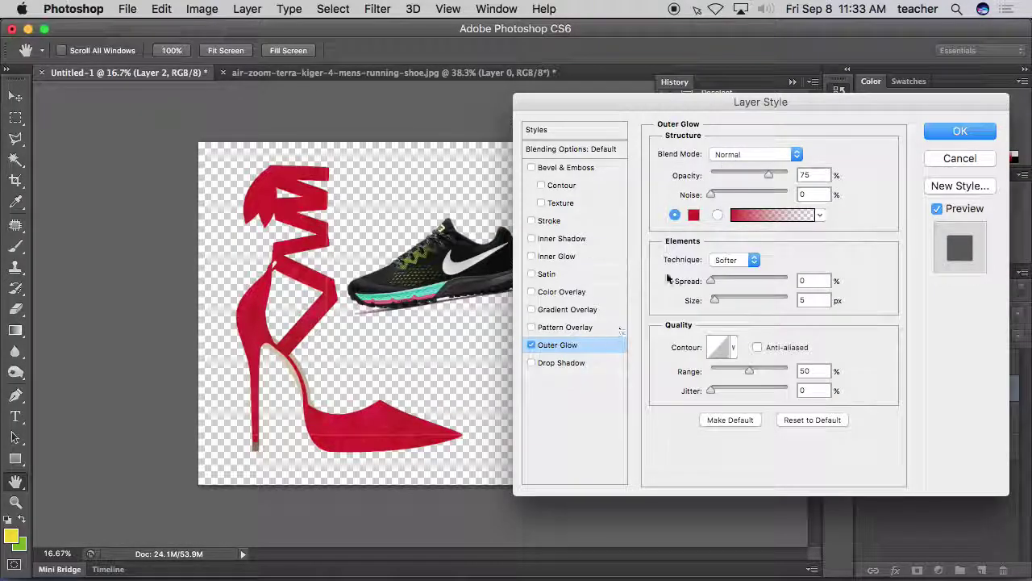
{"action": "left_click_drag", "start_coordinate": [714, 284], "coordinate": [729, 300]}
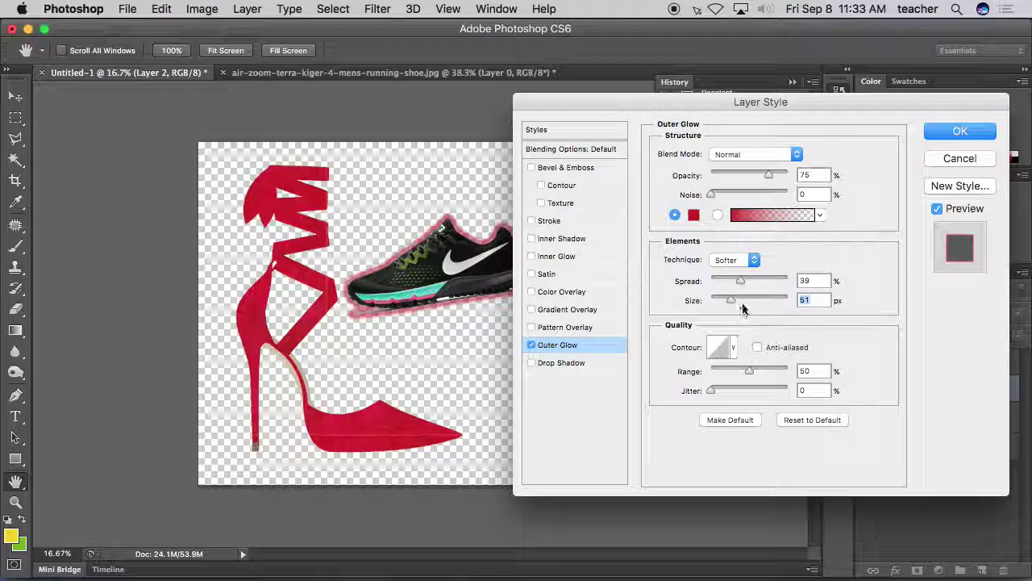
Recolour the glow with teal sampled from the running shoe's sole, and apply it with 65% opacity, 5% spread and 109 px size.
{"action": "left_click", "coordinate": [693, 214]}
{"action": "left_click_drag", "start_coordinate": [637, 198], "coordinate": [676, 176]}
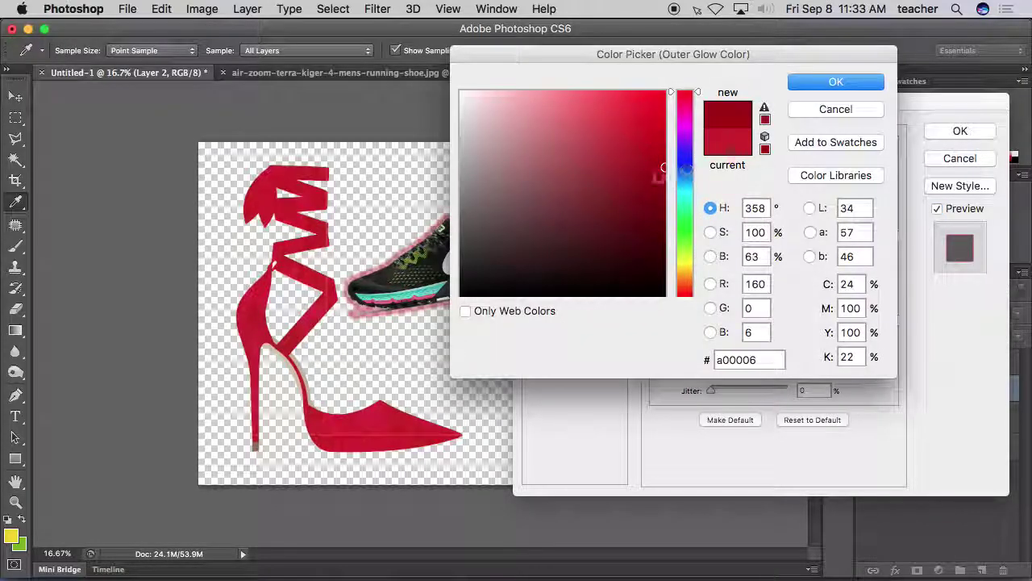
{"action": "left_click", "coordinate": [413, 284]}
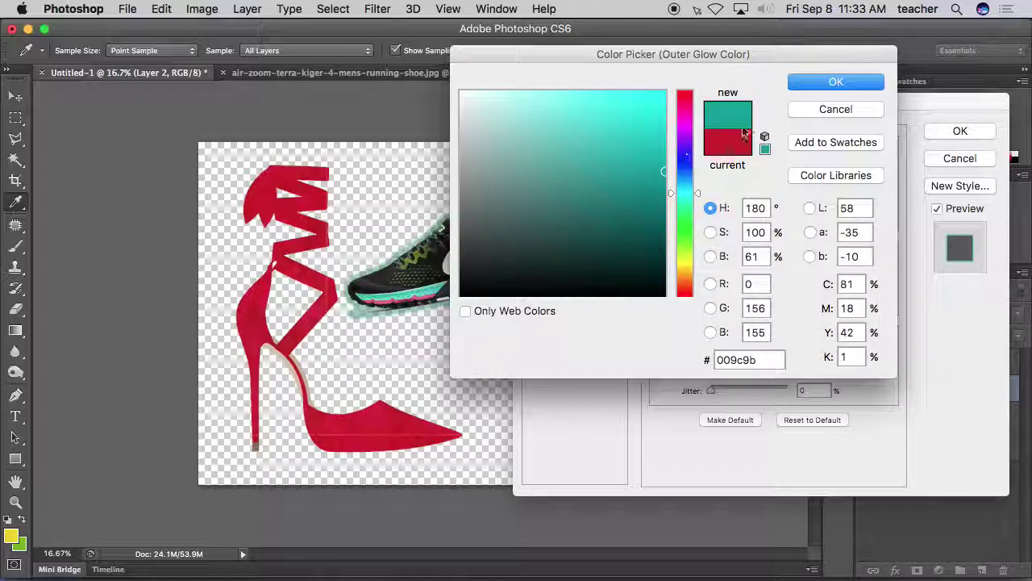
{"action": "left_click", "coordinate": [795, 83]}
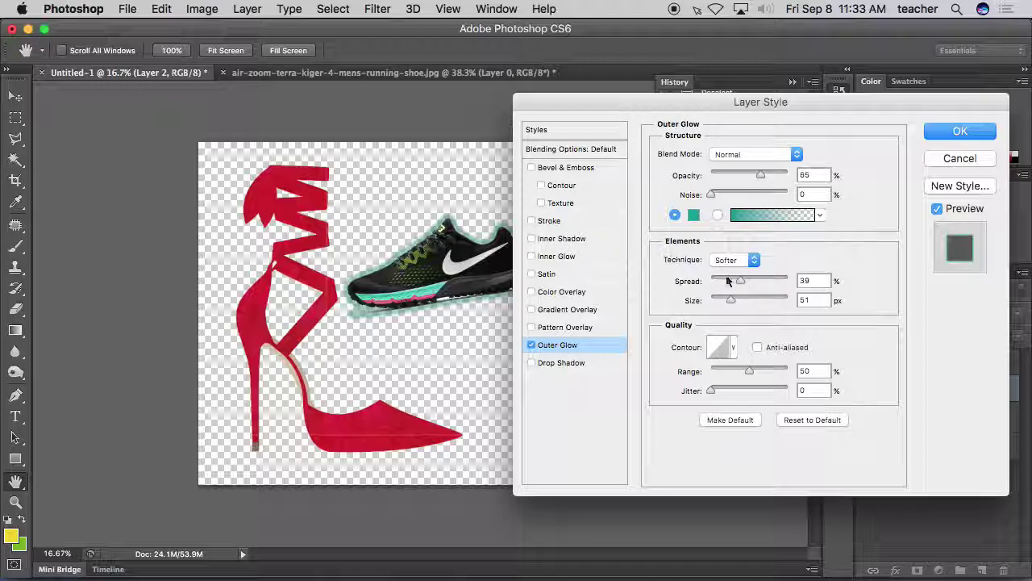
{"action": "left_click_drag", "start_coordinate": [748, 282], "coordinate": [712, 282]}
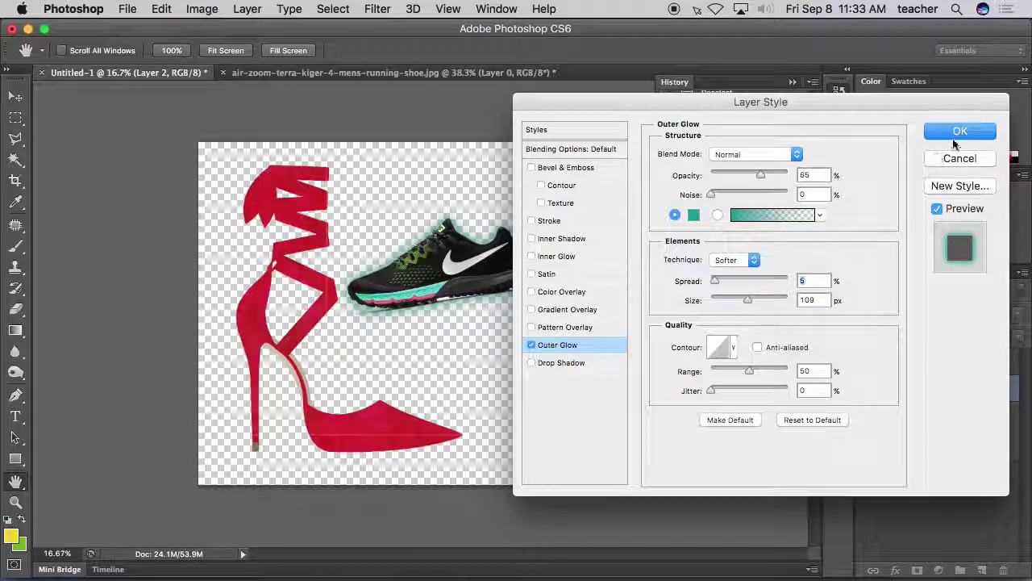
{"action": "left_click", "coordinate": [958, 132]}
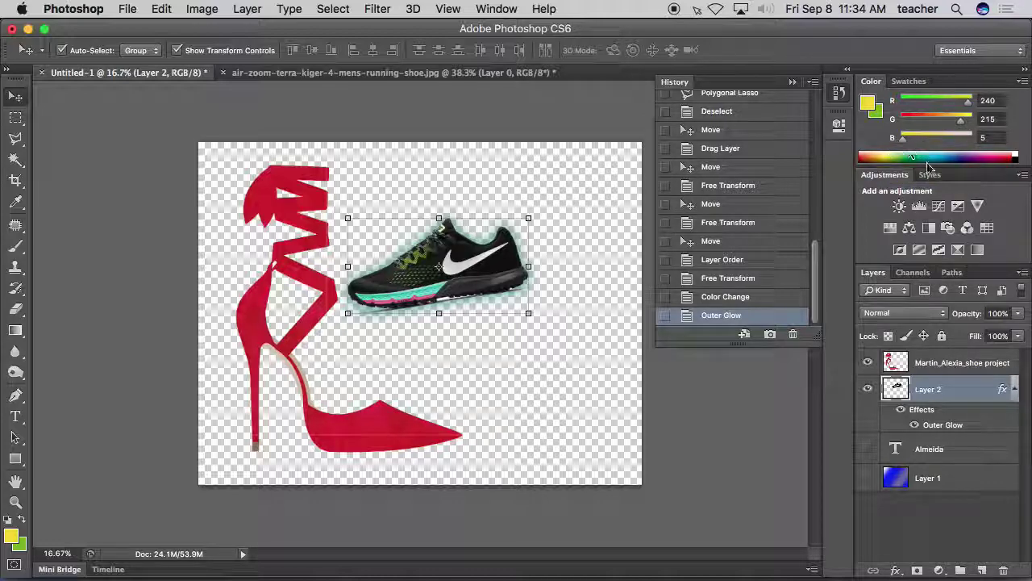
Replace Layer 2's Outer Glow with a Drop Shadow in Normal blend mode, with 50 px distance and 38% spread.
{"action": "double_click", "coordinate": [1005, 393]}
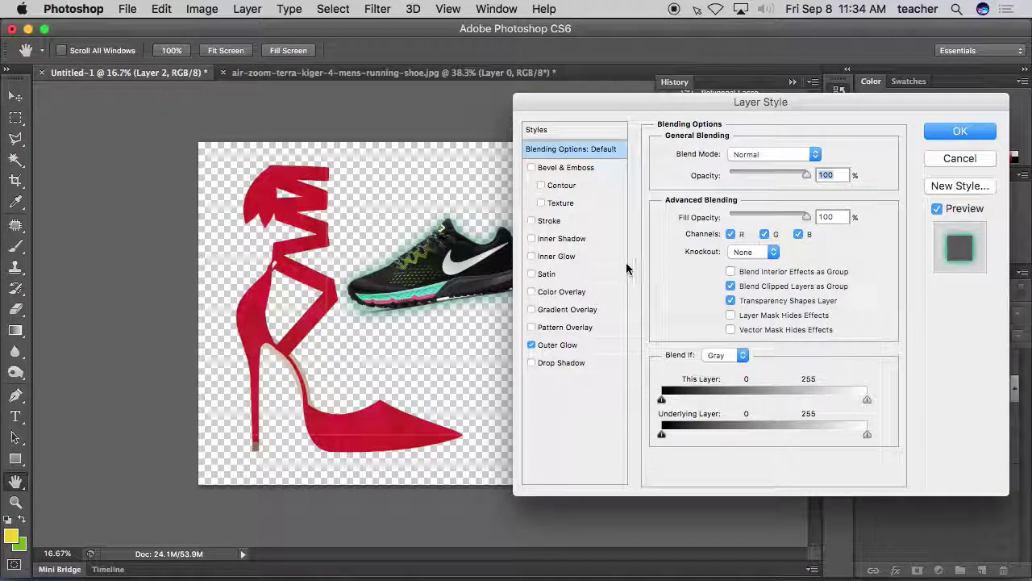
{"action": "left_click", "coordinate": [532, 345]}
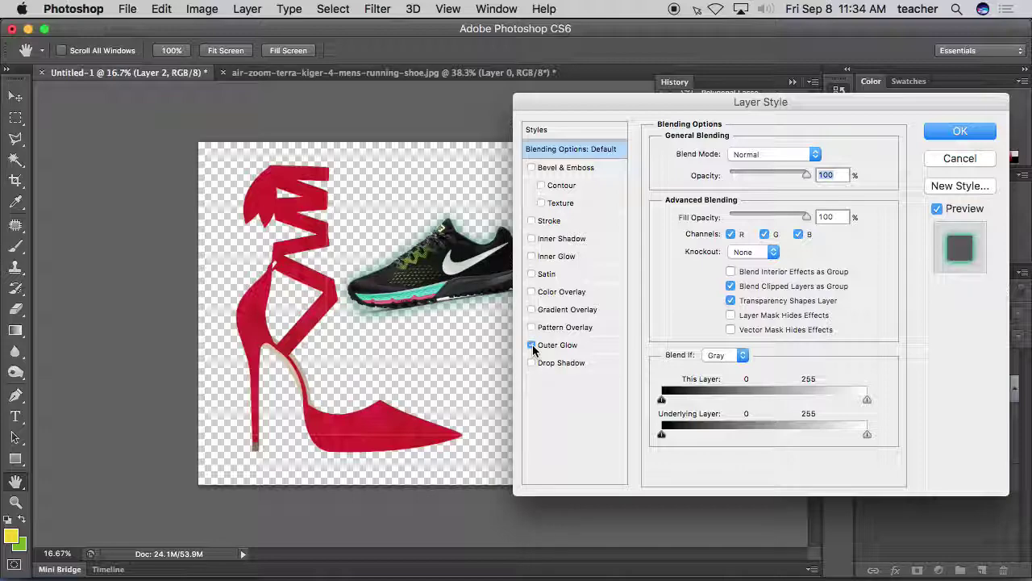
{"action": "left_click", "coordinate": [531, 362]}
{"action": "left_click", "coordinate": [542, 363]}
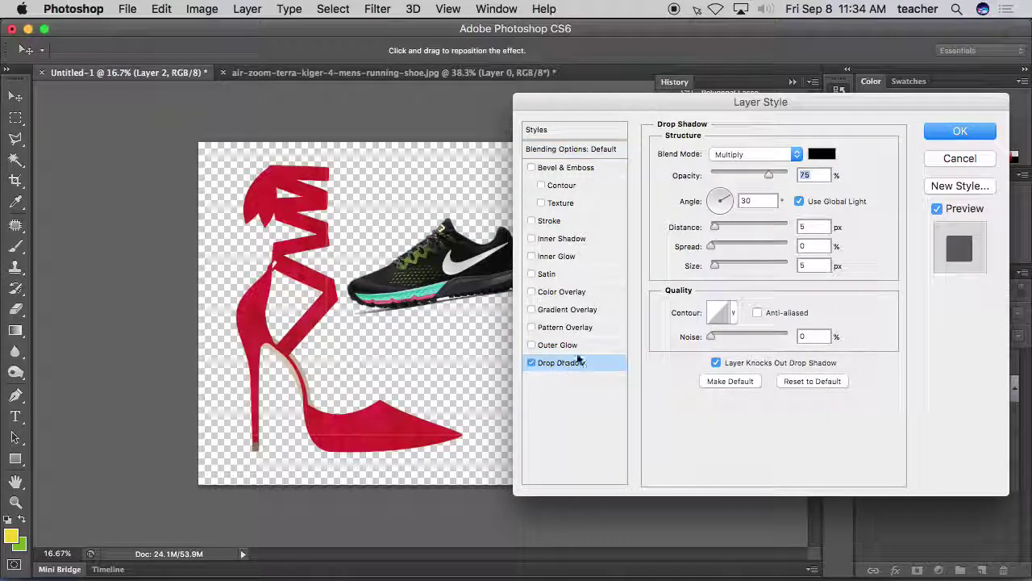
{"action": "left_click_drag", "start_coordinate": [705, 103], "coordinate": [759, 102]}
{"action": "left_click", "coordinate": [819, 152]}
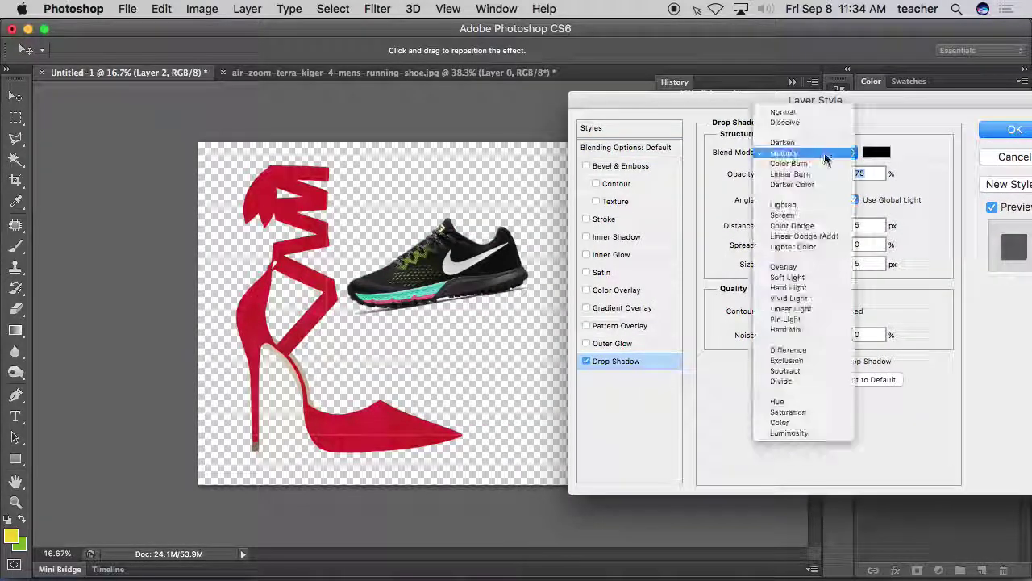
{"action": "left_click", "coordinate": [782, 113]}
{"action": "left_click_drag", "start_coordinate": [771, 225], "coordinate": [784, 261]}
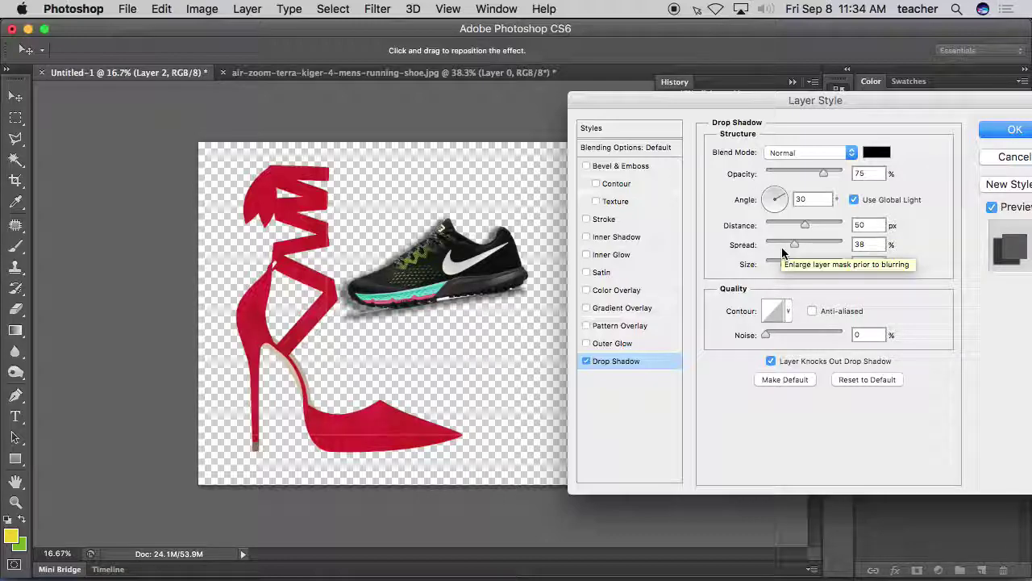
Add a black outside Stroke of 24 px to the running shoe and apply the layer styles.
{"action": "left_click", "coordinate": [594, 222]}
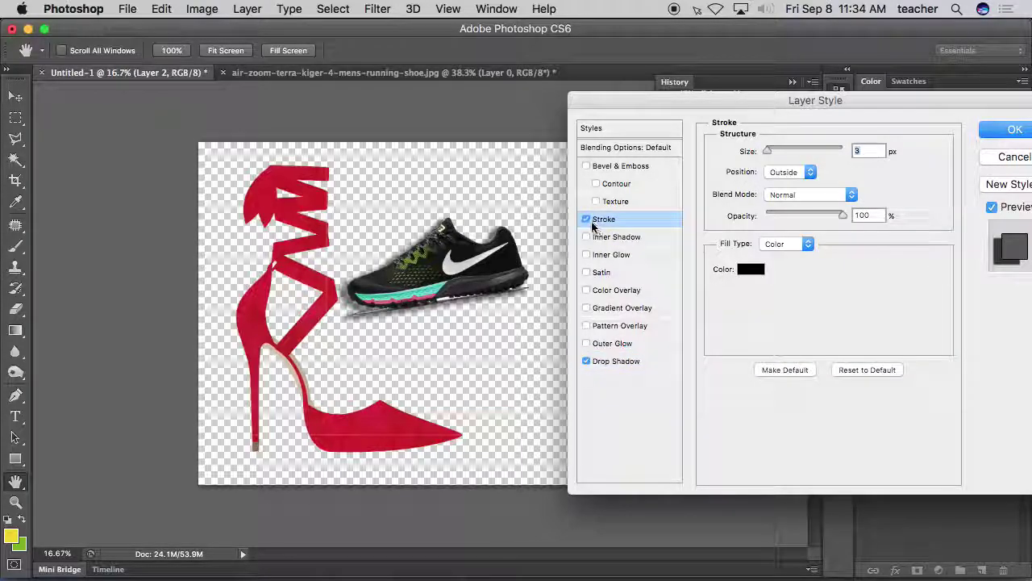
{"action": "mouse_move", "coordinate": [767, 150]}
{"action": "left_mouse_down"}
{"action": "mouse_move", "coordinate": [783, 148]}
{"action": "mouse_move", "coordinate": [774, 153]}
{"action": "left_mouse_up"}
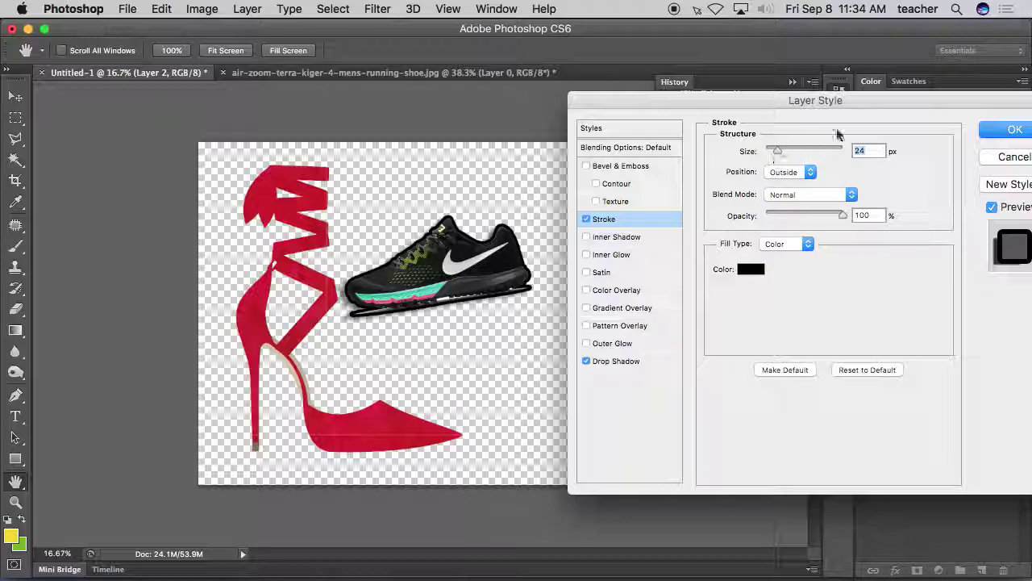
{"action": "left_click_drag", "start_coordinate": [846, 102], "coordinate": [721, 101]}
{"action": "left_click", "coordinate": [887, 121]}
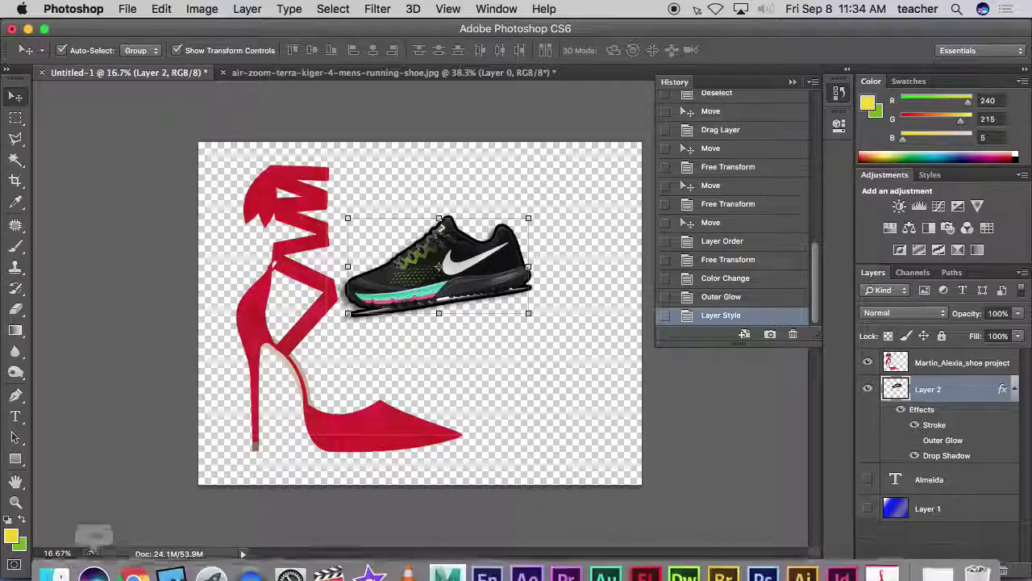
Switch to Finder and place the Magazine2-01 JPG from Downloads into the Untitled-1 document above Layer 2.
{"action": "left_click", "coordinate": [51, 553]}
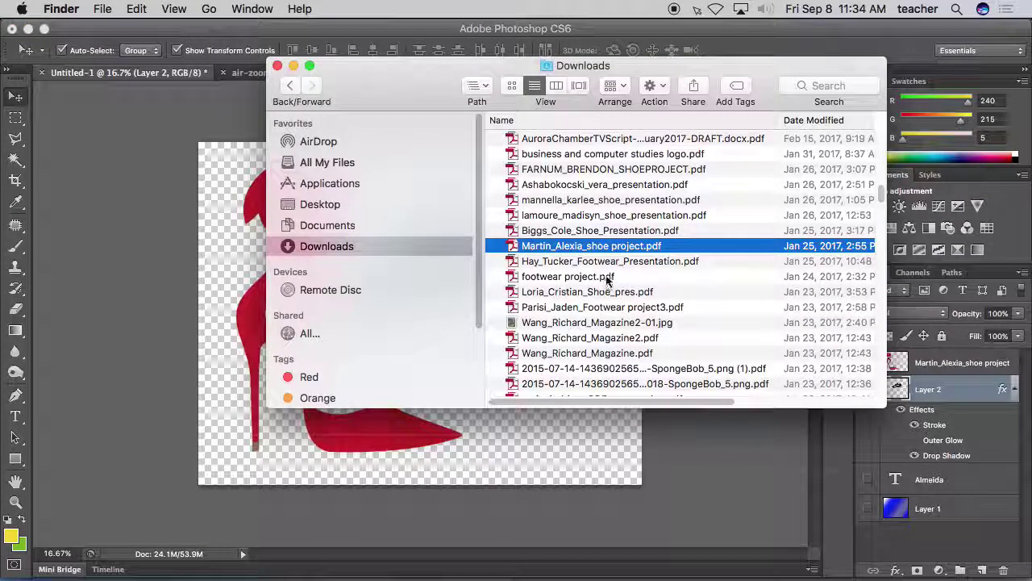
{"action": "left_click", "coordinate": [564, 322]}
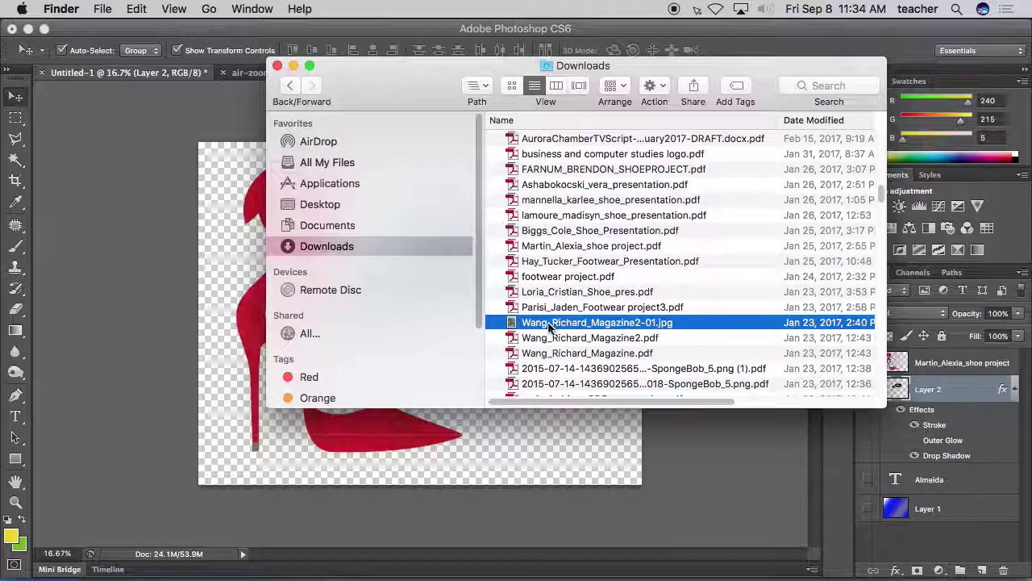
{"action": "left_click_drag", "start_coordinate": [540, 326], "coordinate": [529, 449]}
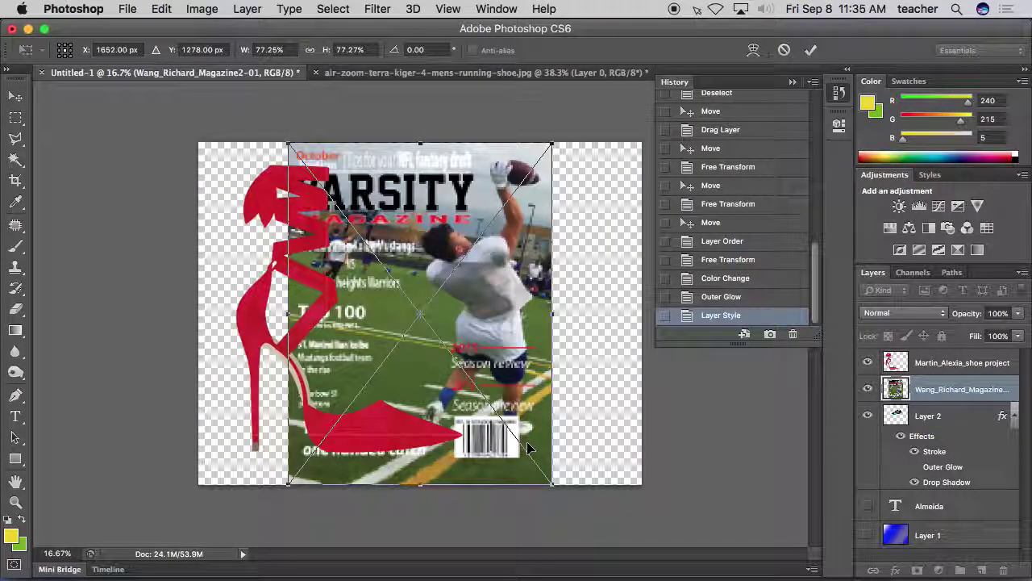
{"action": "key", "text": "Return"}
Move the Varsity magazine cover to the right and scale it down proportionally to 62.55%.
{"action": "left_click_drag", "start_coordinate": [504, 319], "coordinate": [554, 318]}
{"action": "left_click_drag", "start_coordinate": [600, 144], "coordinate": [576, 205]}
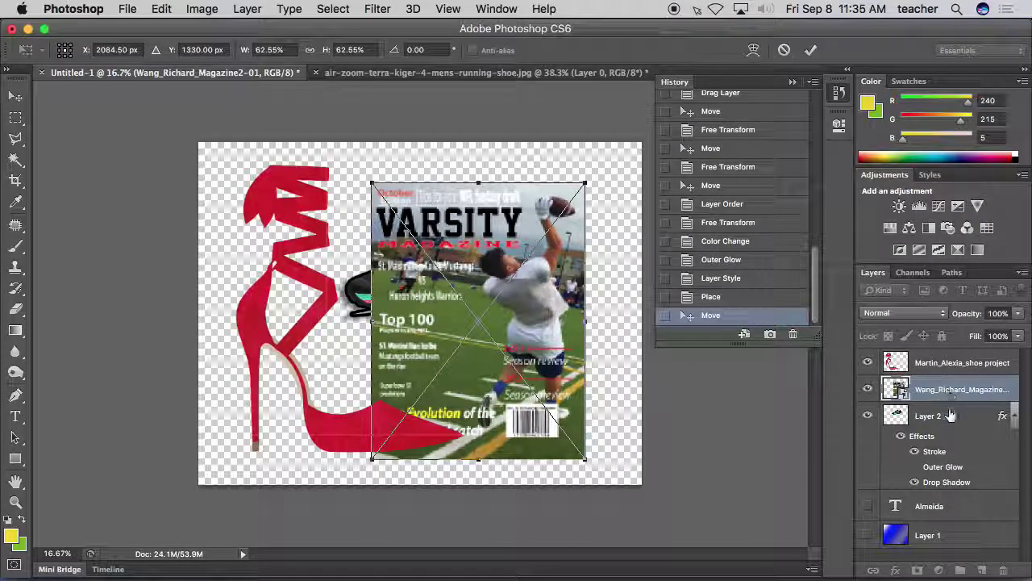
{"action": "key", "text": "Return"}
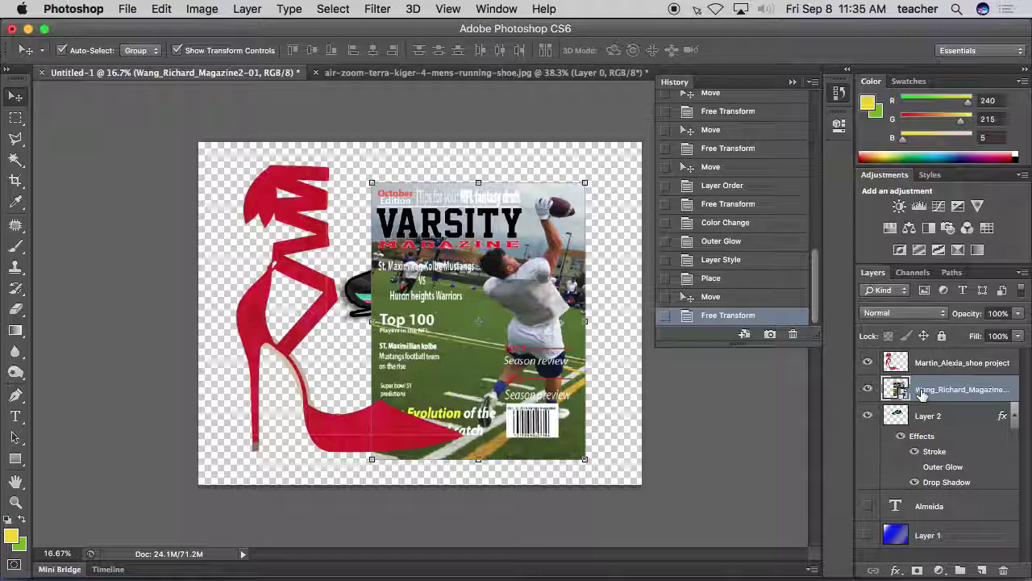
Rasterize the magazine cover's layer and give the Eraser a soft round 400 px brush with 0% hardness.
{"action": "right_click", "coordinate": [924, 391]}
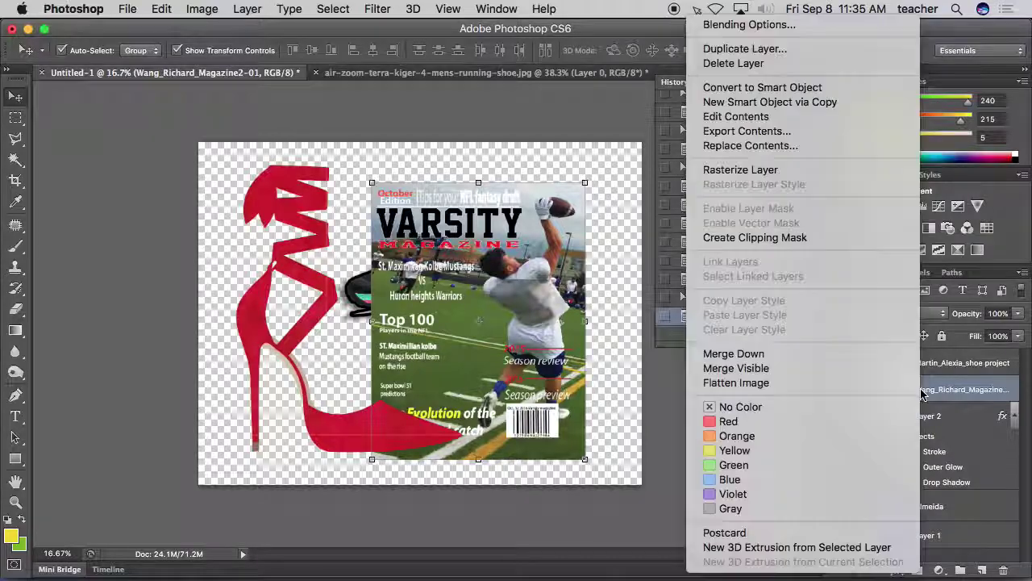
{"action": "left_click", "coordinate": [740, 169]}
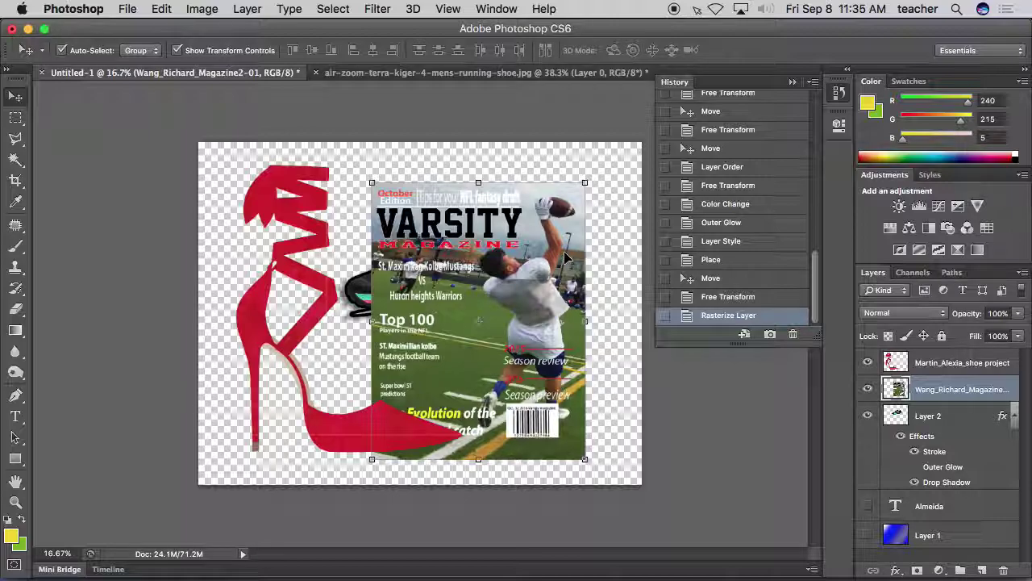
{"action": "left_click", "coordinate": [16, 310]}
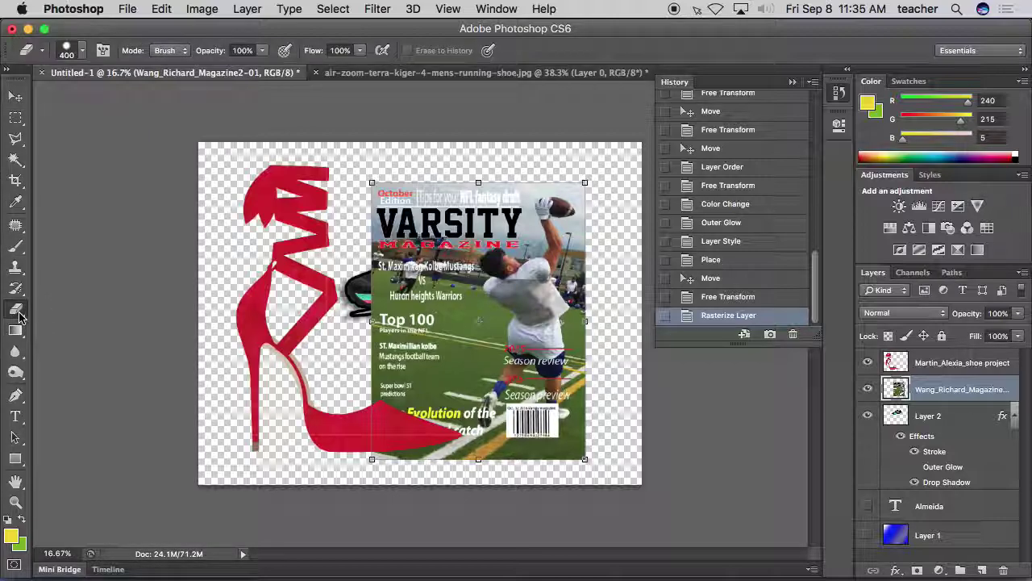
{"action": "left_click", "coordinate": [82, 51]}
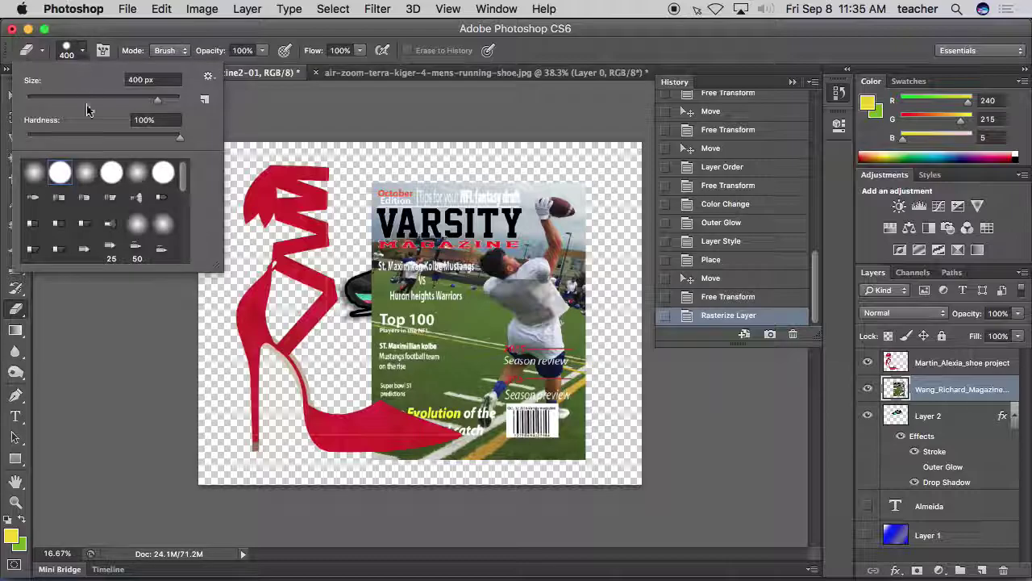
{"action": "left_click", "coordinate": [86, 171]}
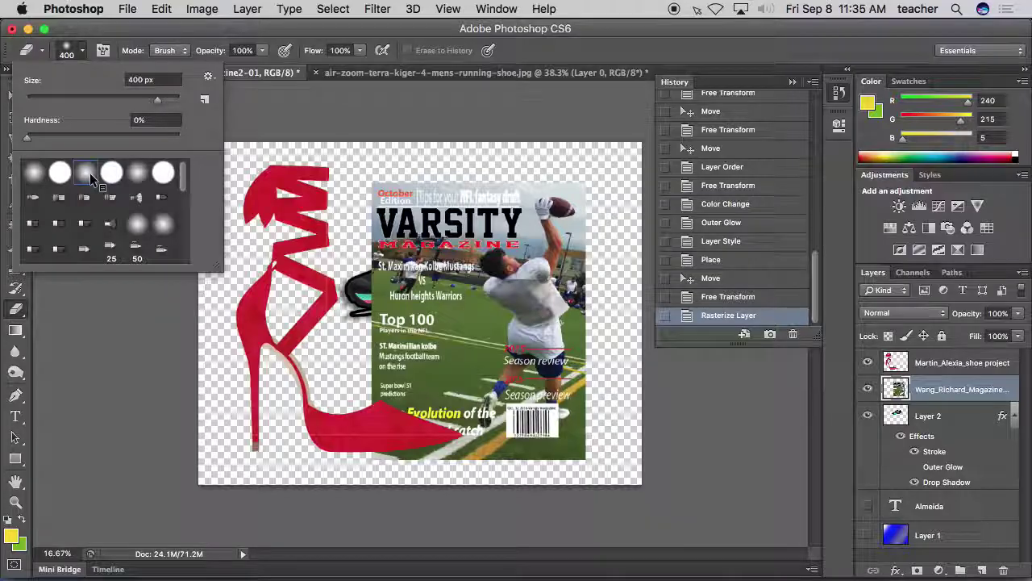
Try erasing the left part of the magazine cover over the running shoe, and revert to the Rasterize Layer history state.
{"action": "mouse_move", "coordinate": [415, 179]}
{"action": "left_mouse_down"}
{"action": "mouse_move", "coordinate": [382, 188]}
{"action": "mouse_move", "coordinate": [558, 190]}
{"action": "mouse_move", "coordinate": [422, 196]}
{"action": "mouse_move", "coordinate": [392, 234]}
{"action": "mouse_move", "coordinate": [400, 187]}
{"action": "mouse_move", "coordinate": [424, 212]}
{"action": "mouse_move", "coordinate": [392, 254]}
{"action": "mouse_move", "coordinate": [389, 298]}
{"action": "mouse_move", "coordinate": [418, 282]}
{"action": "mouse_move", "coordinate": [389, 310]}
{"action": "mouse_move", "coordinate": [395, 329]}
{"action": "mouse_move", "coordinate": [430, 323]}
{"action": "mouse_move", "coordinate": [436, 338]}
{"action": "mouse_move", "coordinate": [377, 351]}
{"action": "mouse_move", "coordinate": [375, 226]}
{"action": "mouse_move", "coordinate": [369, 254]}
{"action": "mouse_move", "coordinate": [388, 345]}
{"action": "mouse_move", "coordinate": [381, 381]}
{"action": "left_mouse_up"}
{"action": "mouse_move", "coordinate": [409, 387]}
{"action": "left_mouse_down"}
{"action": "mouse_move", "coordinate": [461, 339]}
{"action": "mouse_move", "coordinate": [436, 278]}
{"action": "left_mouse_up"}
{"action": "left_click_drag", "start_coordinate": [428, 332], "coordinate": [421, 353]}
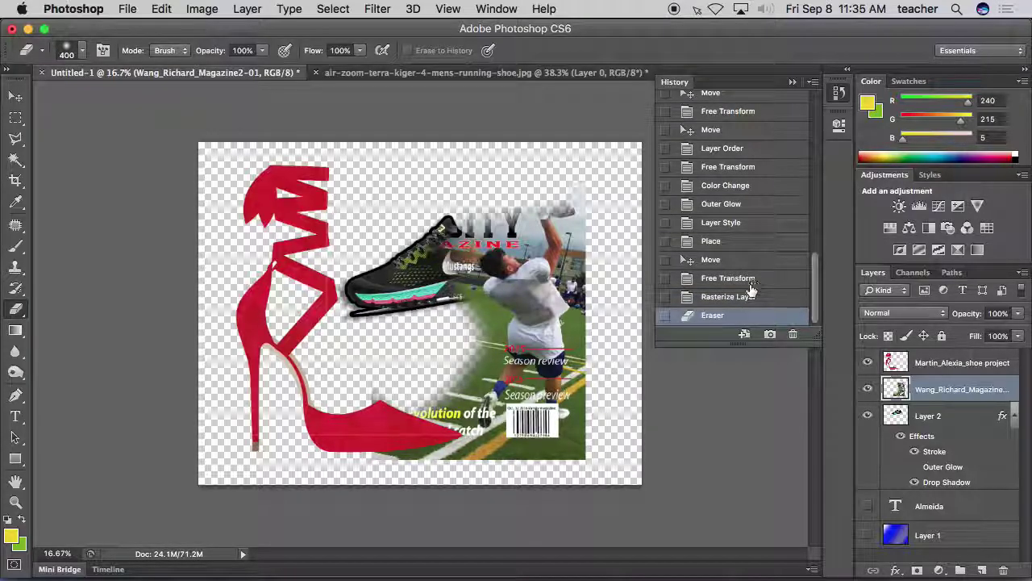
{"action": "left_click", "coordinate": [729, 296]}
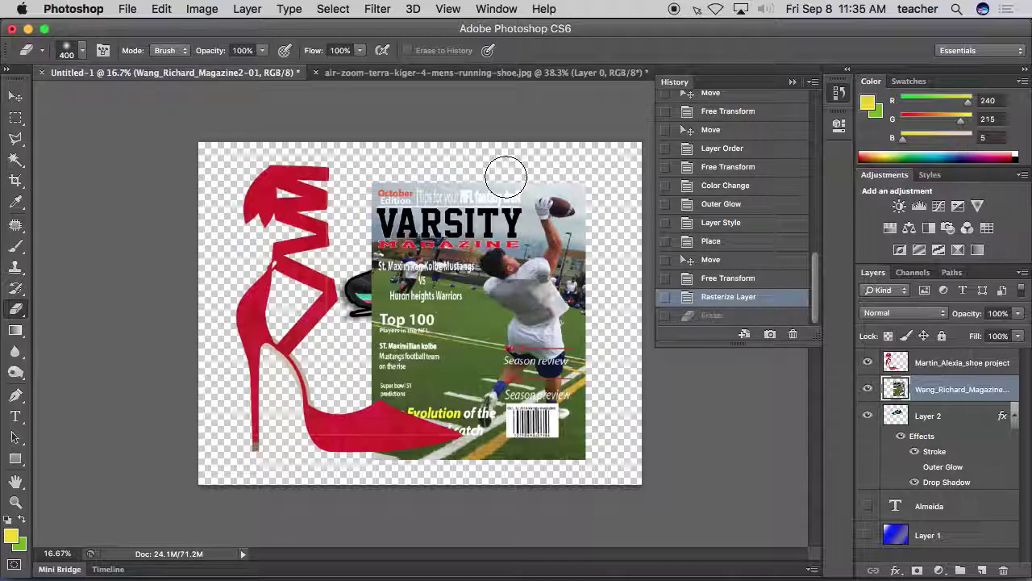
Erase the magazine cover's left side and outer edges with the soft brush, keeping the football player.
{"action": "mouse_move", "coordinate": [477, 188]}
{"action": "left_mouse_down"}
{"action": "mouse_move", "coordinate": [404, 183]}
{"action": "mouse_move", "coordinate": [380, 196]}
{"action": "mouse_move", "coordinate": [381, 213]}
{"action": "mouse_move", "coordinate": [424, 196]}
{"action": "mouse_move", "coordinate": [400, 208]}
{"action": "mouse_move", "coordinate": [387, 237]}
{"action": "mouse_move", "coordinate": [408, 300]}
{"action": "mouse_move", "coordinate": [395, 331]}
{"action": "mouse_move", "coordinate": [395, 270]}
{"action": "mouse_move", "coordinate": [427, 320]}
{"action": "mouse_move", "coordinate": [427, 347]}
{"action": "mouse_move", "coordinate": [377, 373]}
{"action": "mouse_move", "coordinate": [400, 407]}
{"action": "mouse_move", "coordinate": [390, 461]}
{"action": "left_mouse_up"}
{"action": "mouse_move", "coordinate": [420, 391]}
{"action": "left_mouse_down"}
{"action": "mouse_move", "coordinate": [432, 461]}
{"action": "mouse_move", "coordinate": [501, 476]}
{"action": "left_mouse_up"}
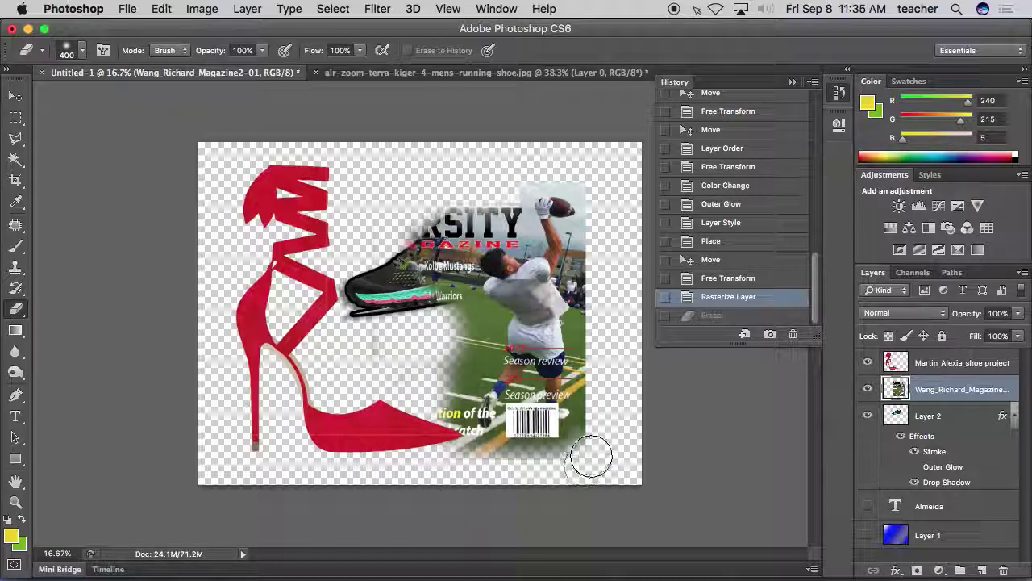
{"action": "mouse_move", "coordinate": [601, 430]}
{"action": "left_mouse_down"}
{"action": "mouse_move", "coordinate": [604, 183]}
{"action": "mouse_move", "coordinate": [559, 156]}
{"action": "mouse_move", "coordinate": [495, 171]}
{"action": "mouse_move", "coordinate": [426, 230]}
{"action": "mouse_move", "coordinate": [368, 357]}
{"action": "mouse_move", "coordinate": [413, 270]}
{"action": "mouse_move", "coordinate": [454, 336]}
{"action": "mouse_move", "coordinate": [436, 403]}
{"action": "mouse_move", "coordinate": [448, 454]}
{"action": "mouse_move", "coordinate": [576, 468]}
{"action": "mouse_move", "coordinate": [606, 407]}
{"action": "left_mouse_up"}
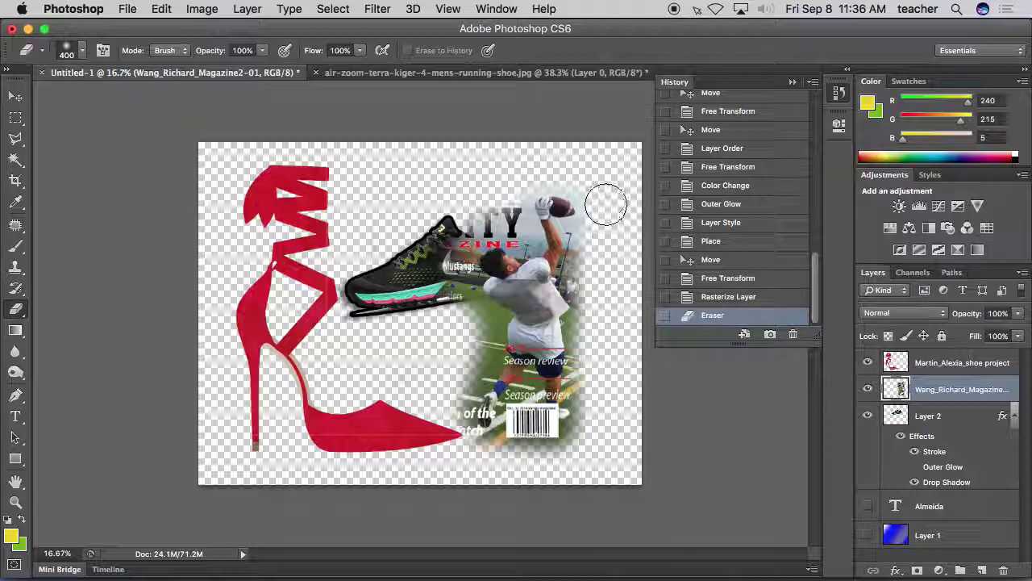
{"action": "left_click_drag", "start_coordinate": [502, 173], "coordinate": [435, 230]}
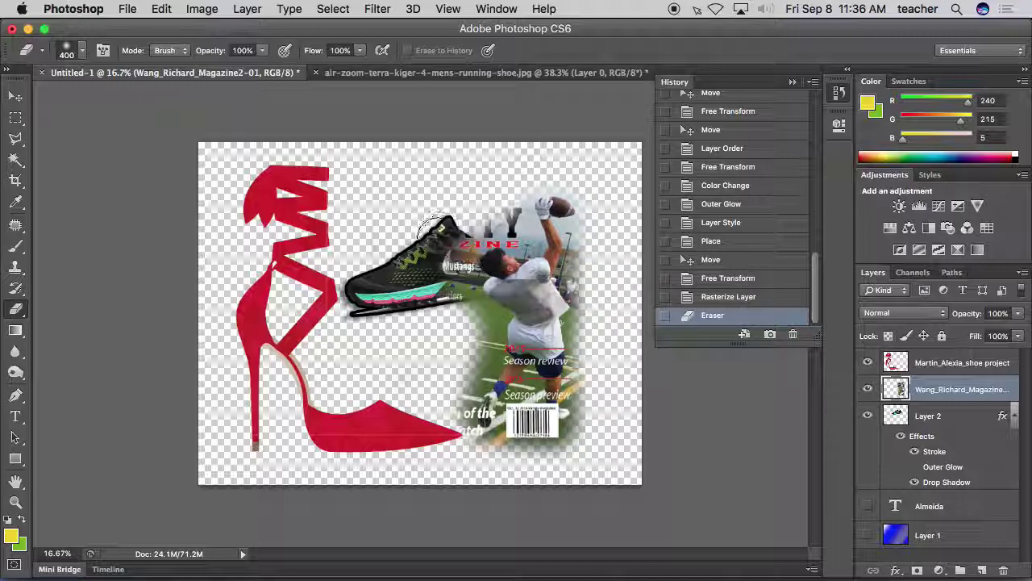
{"action": "left_click_drag", "start_coordinate": [435, 277], "coordinate": [431, 284]}
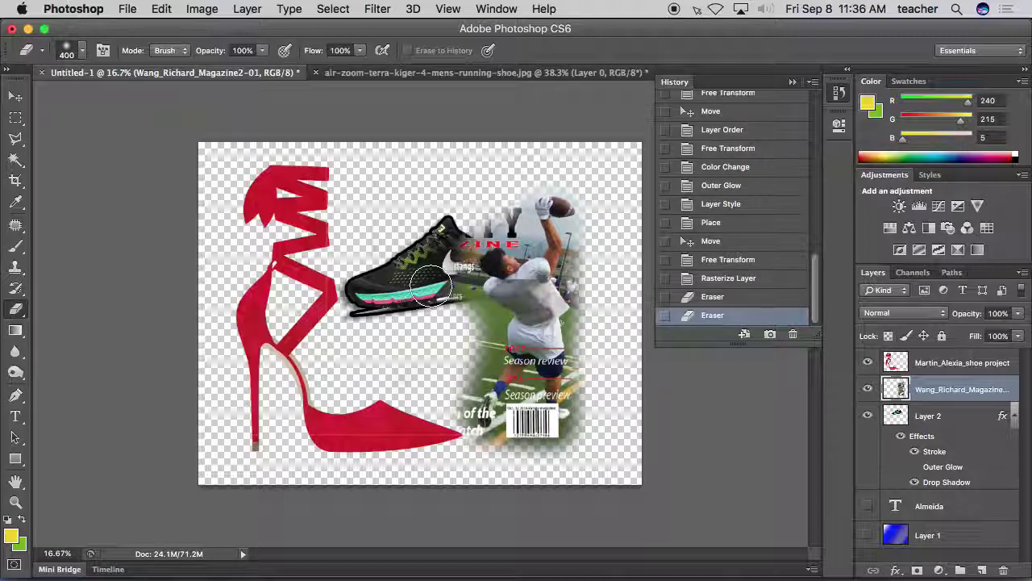